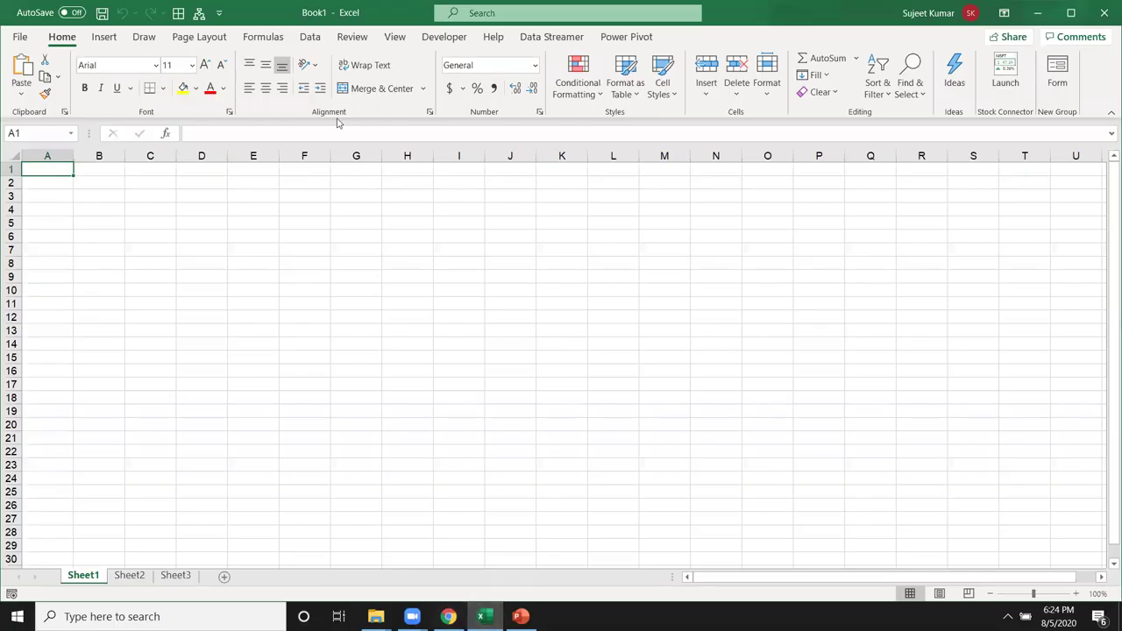
# - Show the Formulas tab and browse the Lookup & Reference function list
pyautogui.click(252, 39)
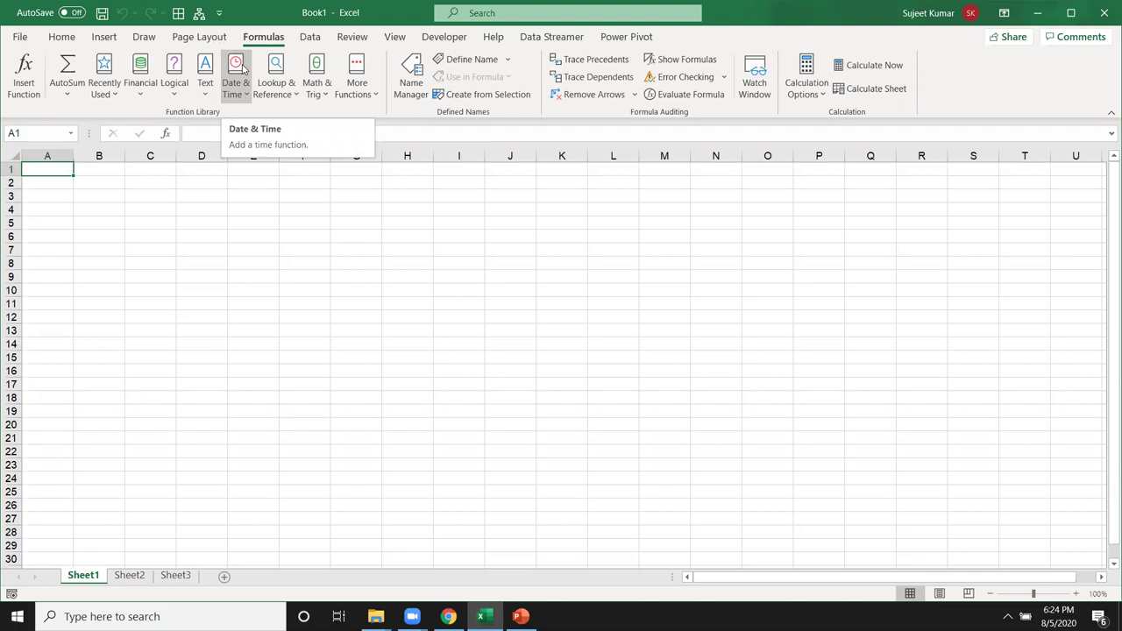
pyautogui.click(277, 98)
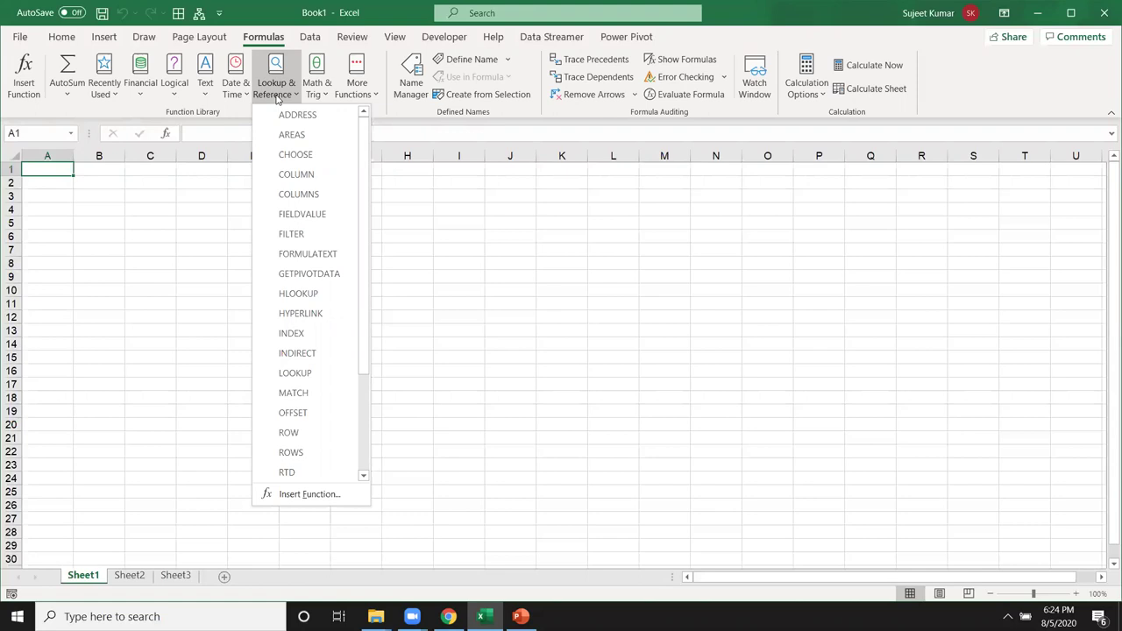
pyautogui.click(143, 213)
# - Enter the headings Row in B2 and Column in C2
pyautogui.click(107, 191)
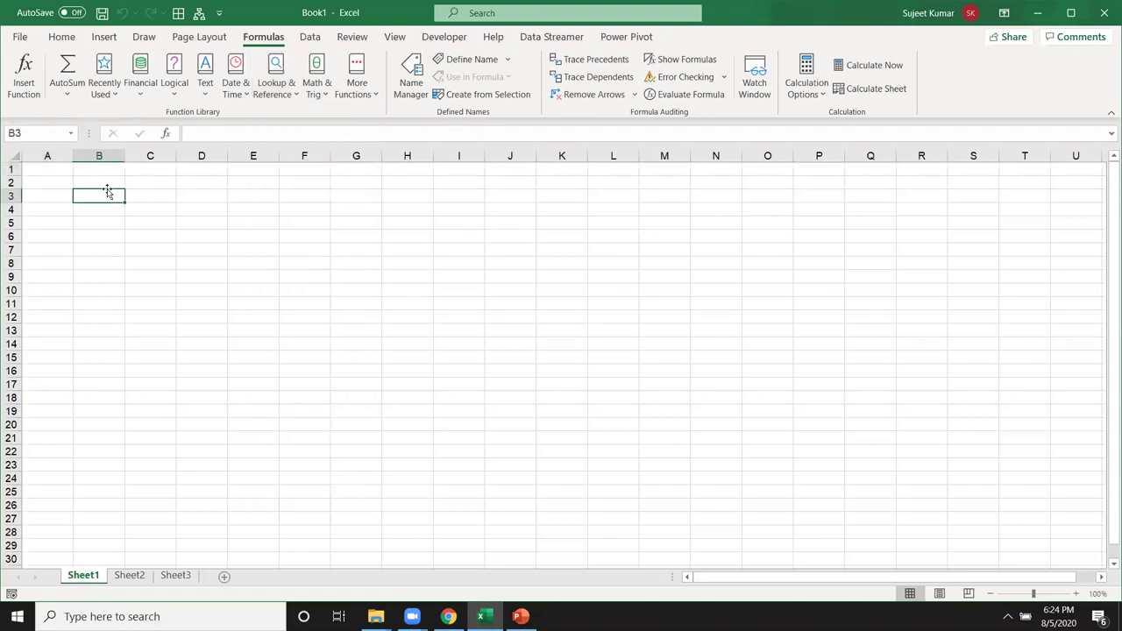
pyautogui.press('Up')
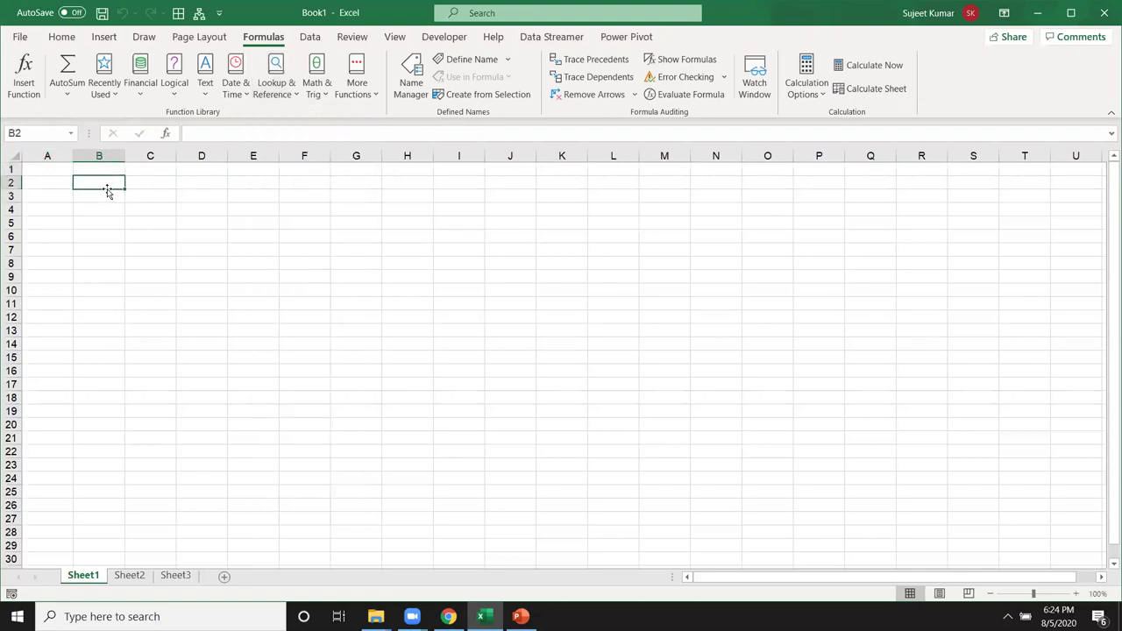
pyautogui.click(32, 136)
pyautogui.press('Escape')
pyautogui.write('Row')
pyautogui.press('Tab')
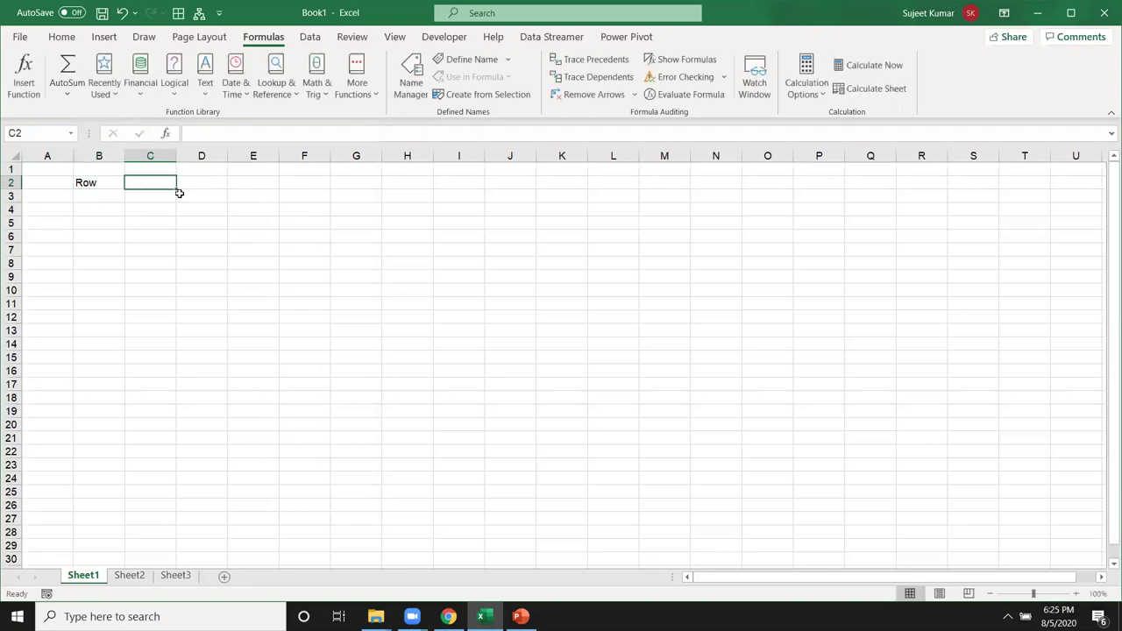
pyautogui.write('Col')
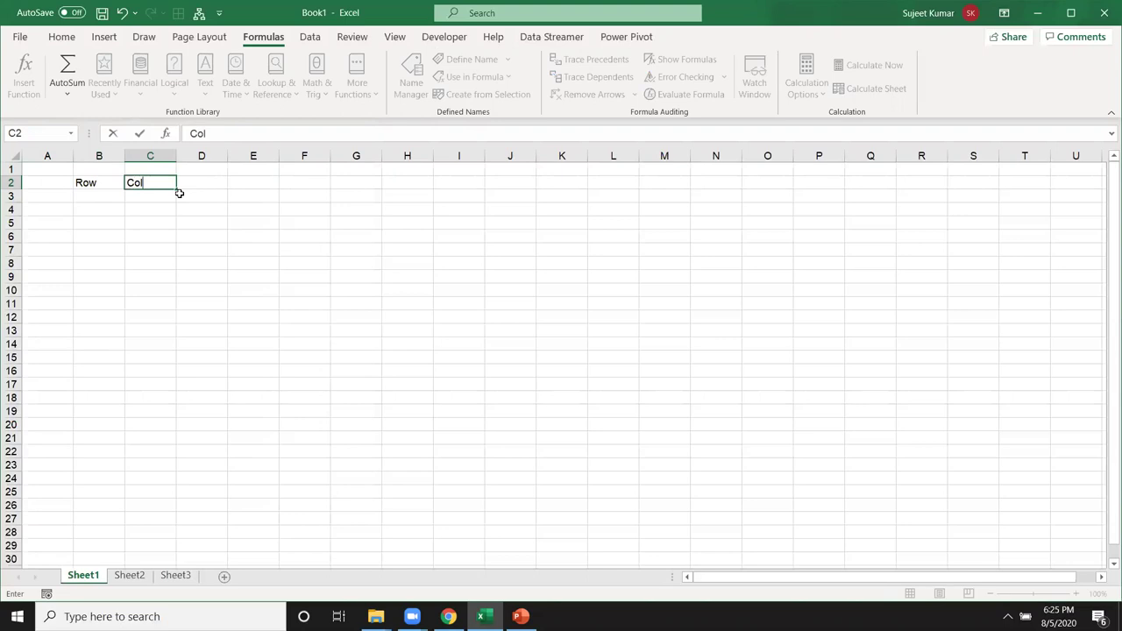
pyautogui.write('umn')
pyautogui.press('Return')
# - Enter 5 in B3 and 7 in C3
pyautogui.press('Up')
pyautogui.press('Down')
pyautogui.write('5')
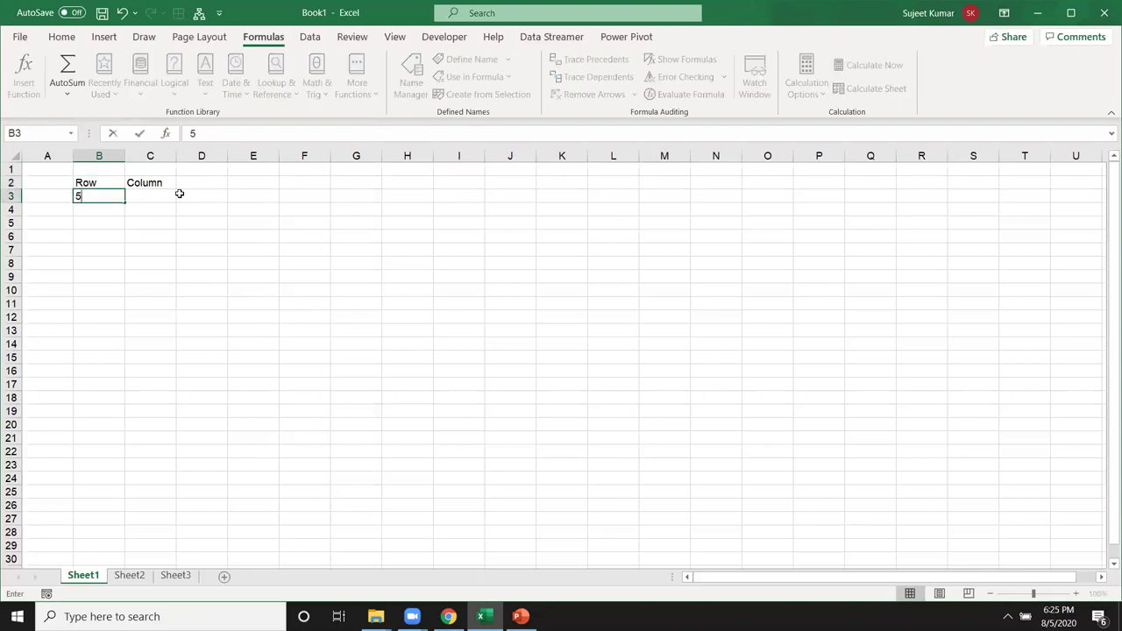
pyautogui.press('Tab')
pyautogui.write('7')
pyautogui.press('Return')
# - Enter =ADDRESS(B3,C3) in D3, returning $G$5
pyautogui.click(179, 194)
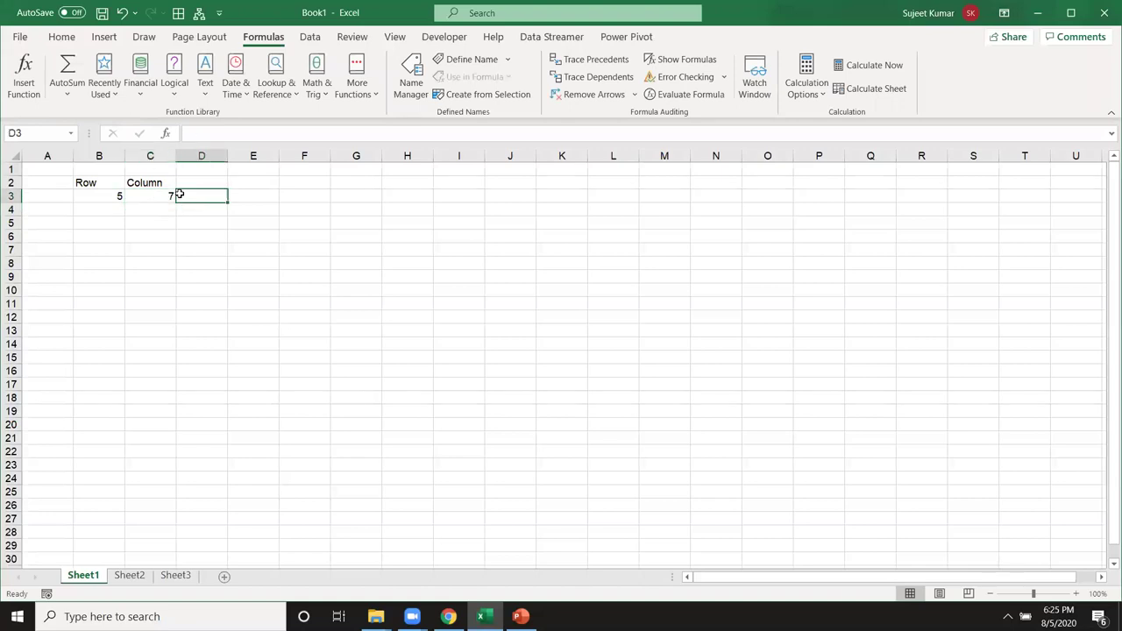
pyautogui.write('=')
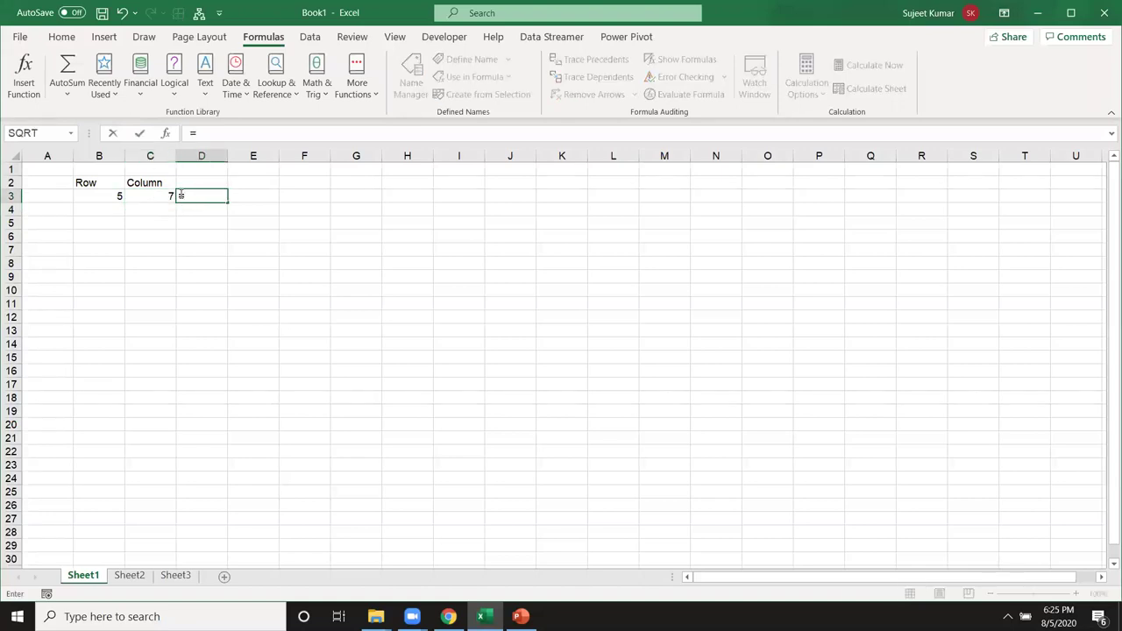
pyautogui.write('adr')
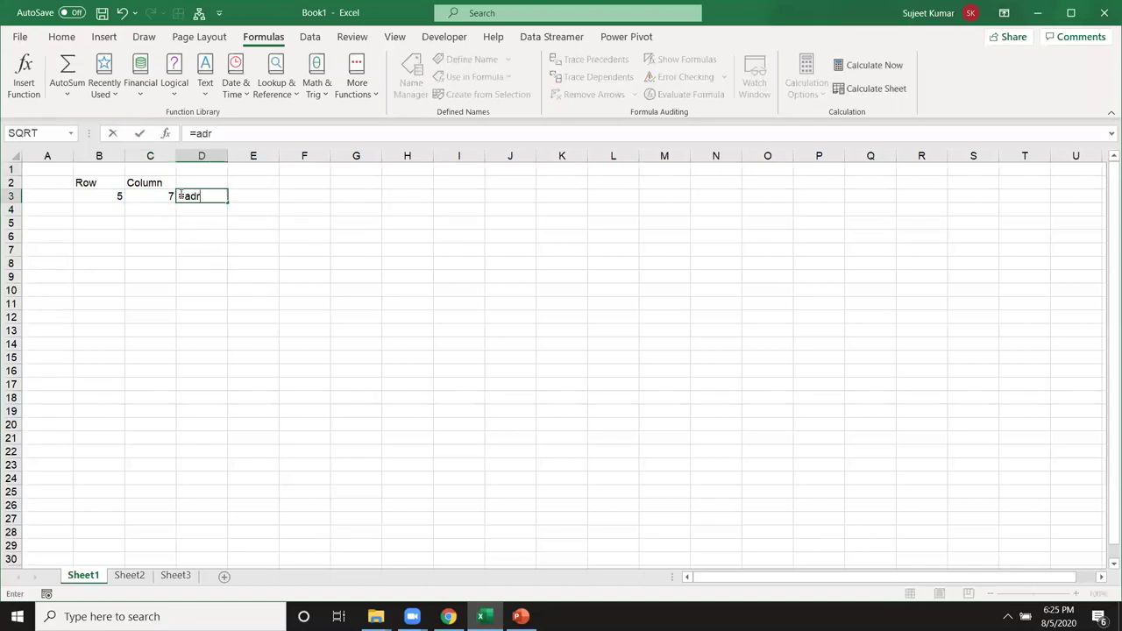
pyautogui.press('Tab')
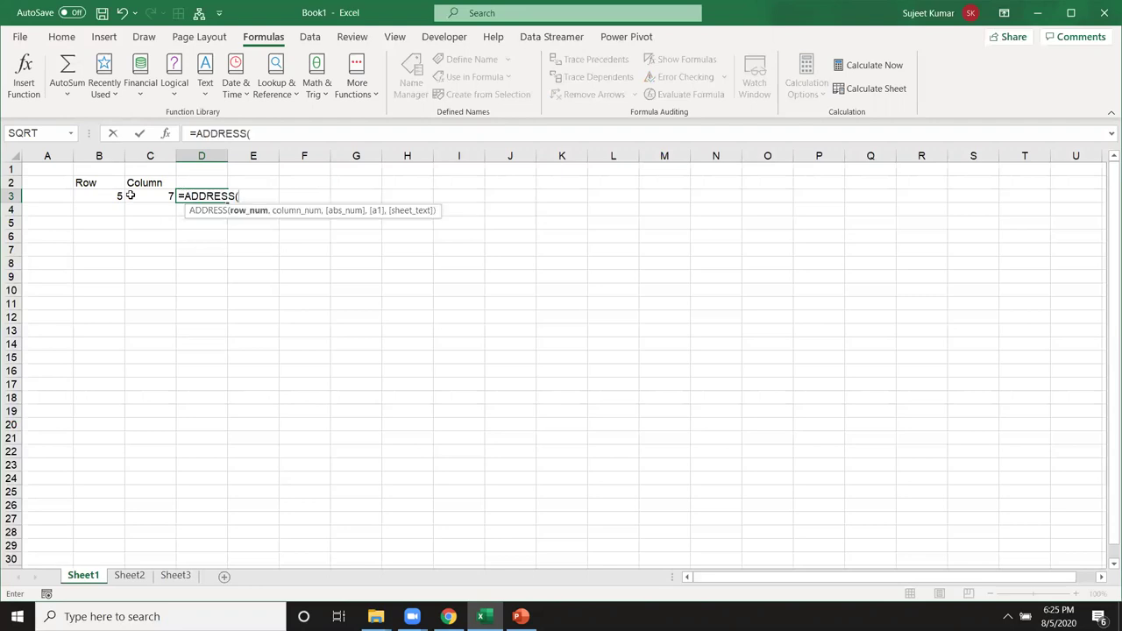
pyautogui.click(113, 196)
pyautogui.write(',')
pyautogui.click(154, 194)
pyautogui.write(')')
pyautogui.press('Return')
pyautogui.press('Up')
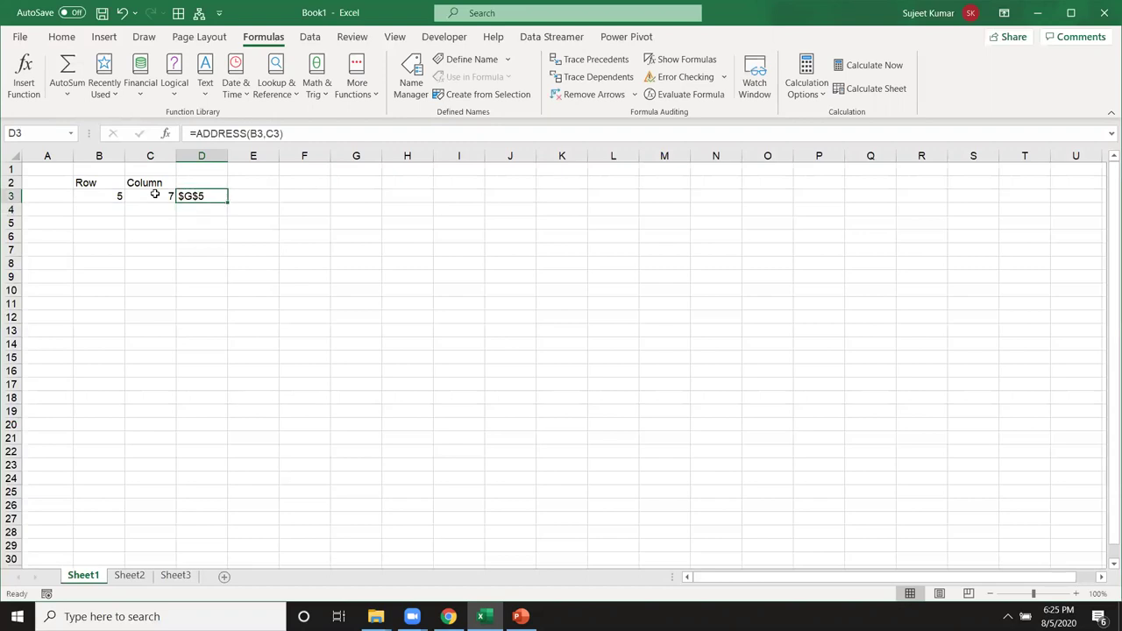
# - Put the value 652 in cell G5
pyautogui.click(354, 233)
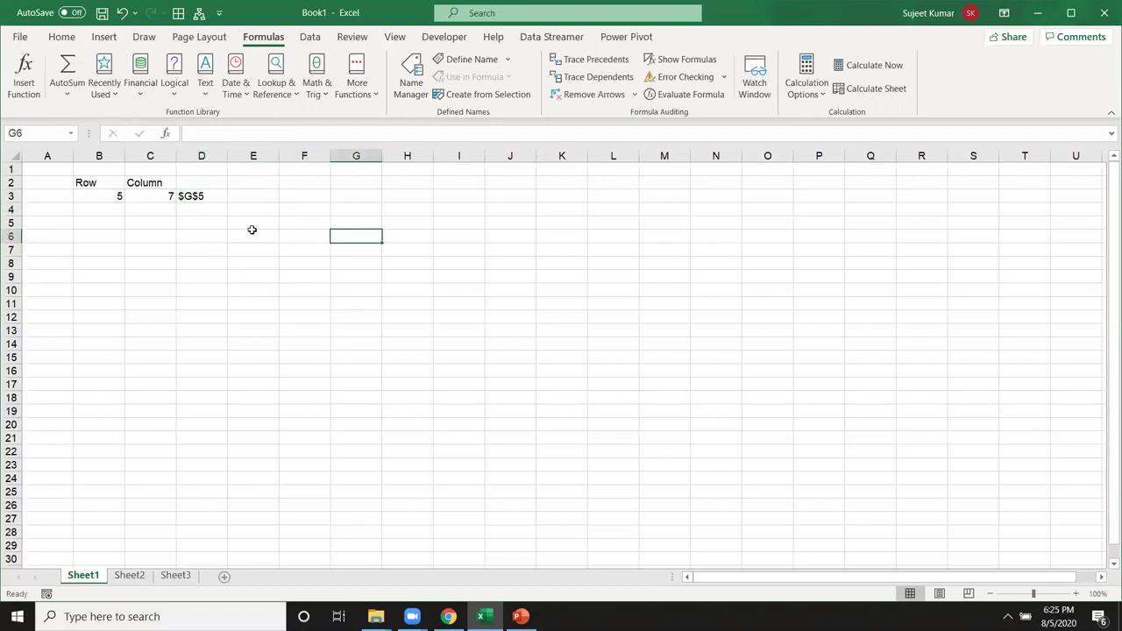
pyautogui.click(307, 238)
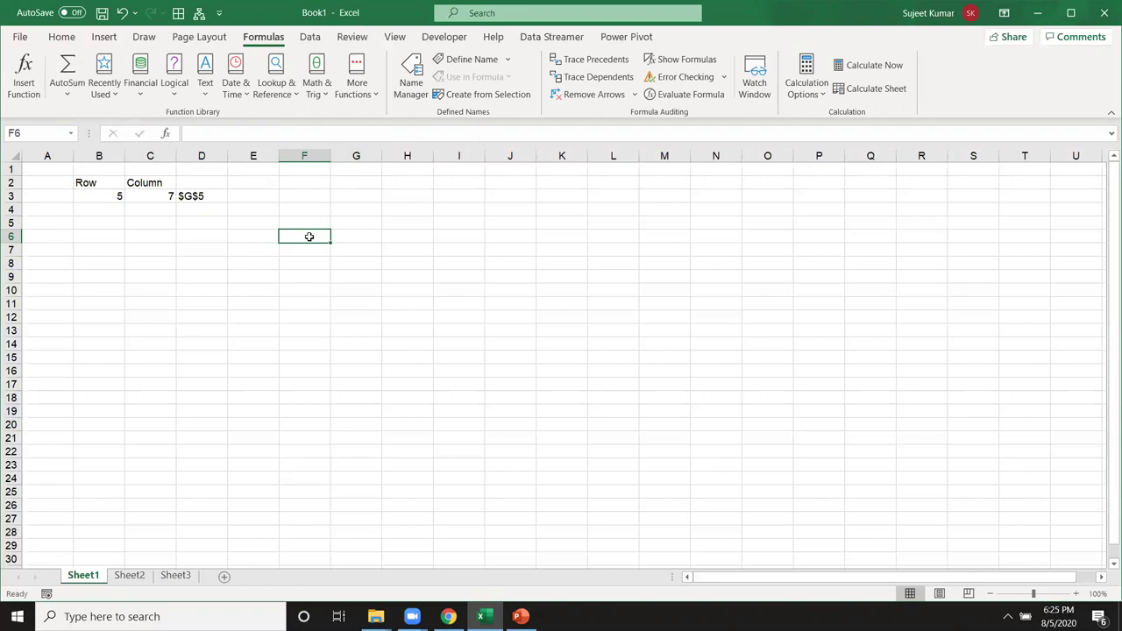
pyautogui.click(200, 196)
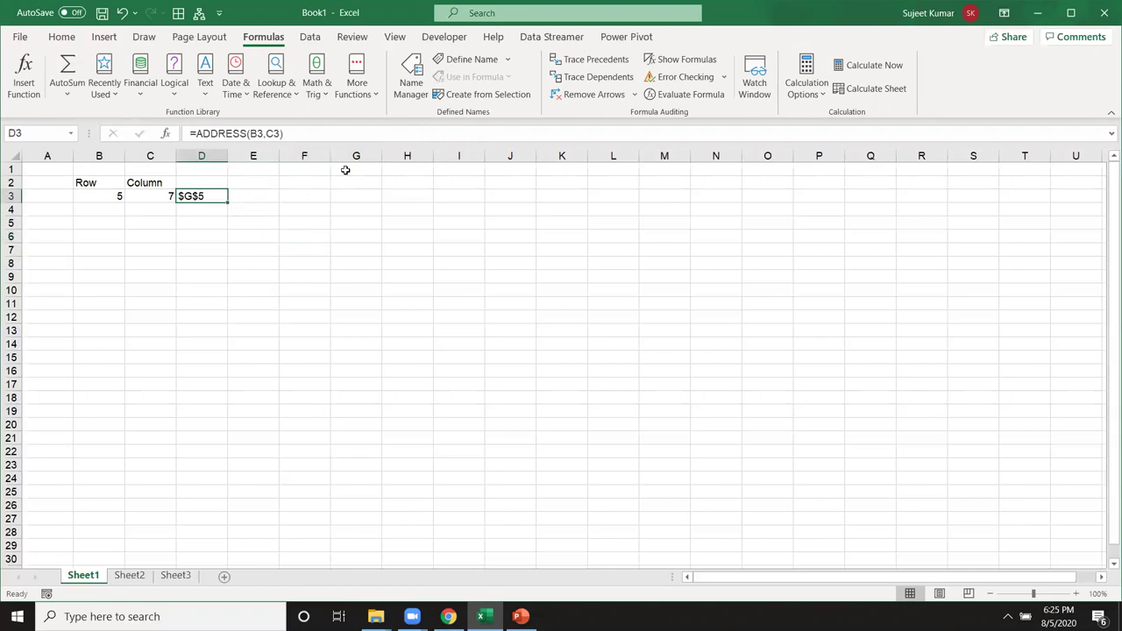
pyautogui.click(364, 212)
pyautogui.press('Down')
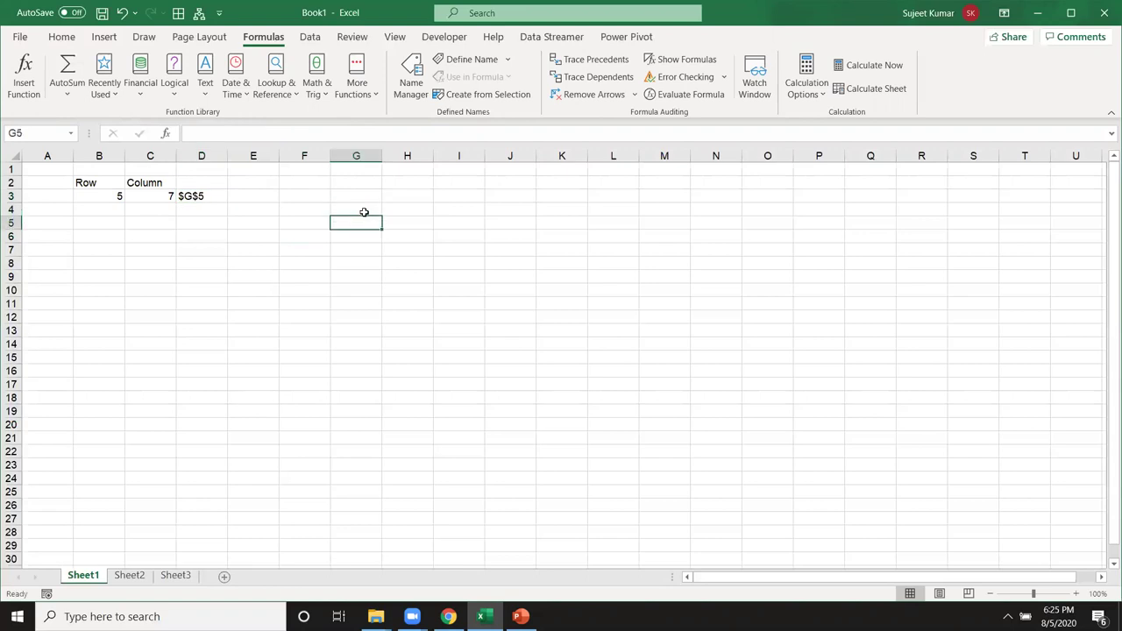
pyautogui.write('652')
pyautogui.press('Return')
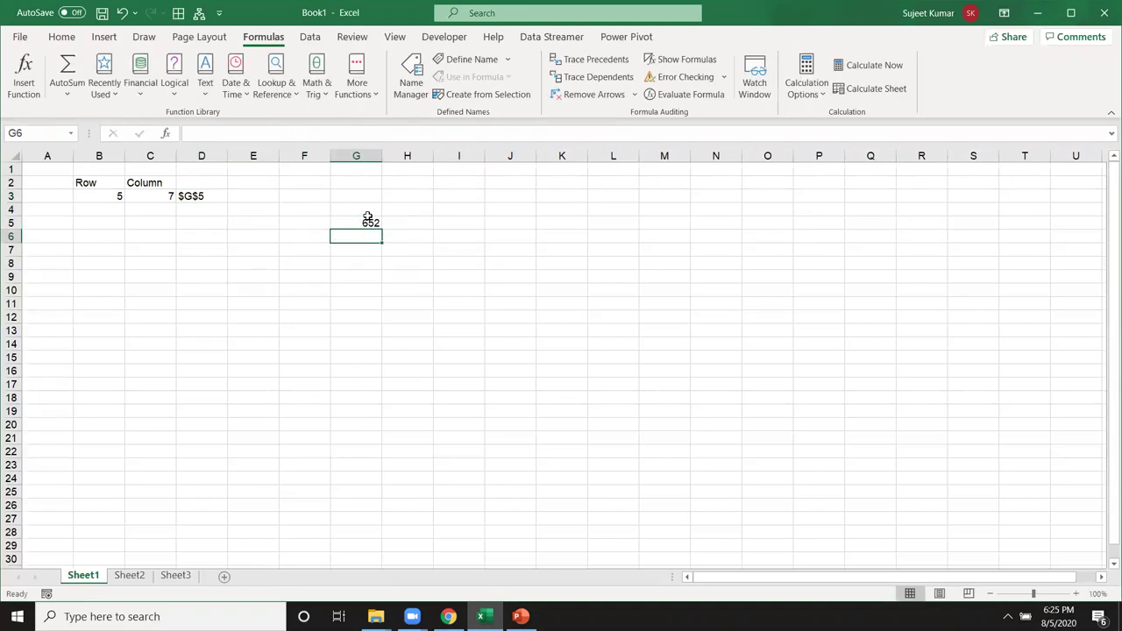
pyautogui.click(367, 219)
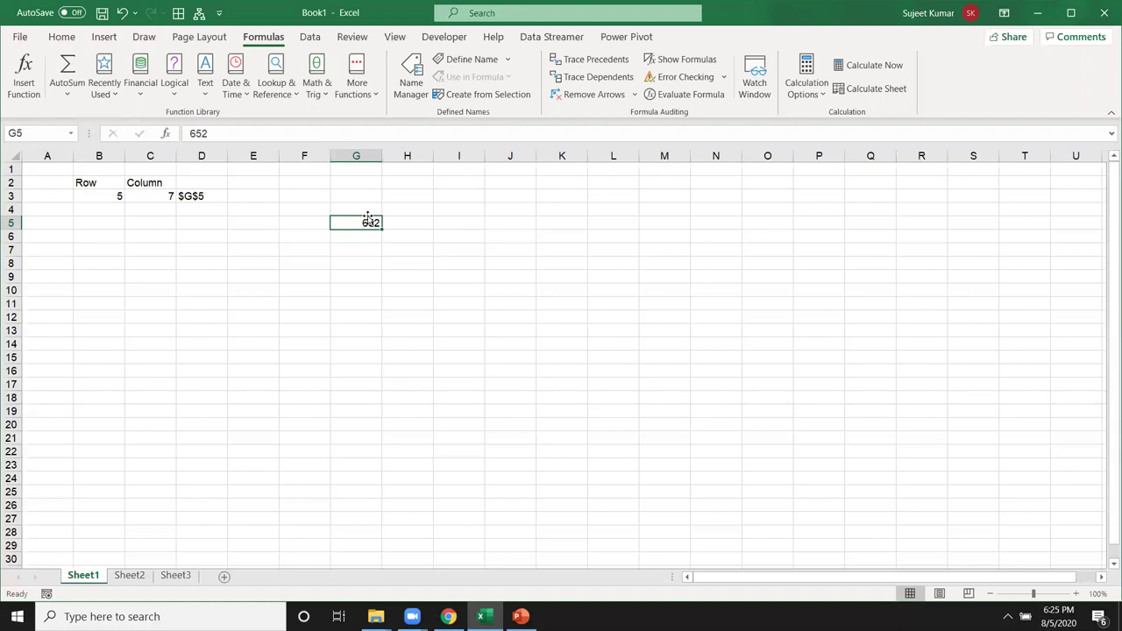
# - Enter =INDIRECT(D3) in E3 so it returns 652 from G5
pyautogui.click(256, 197)
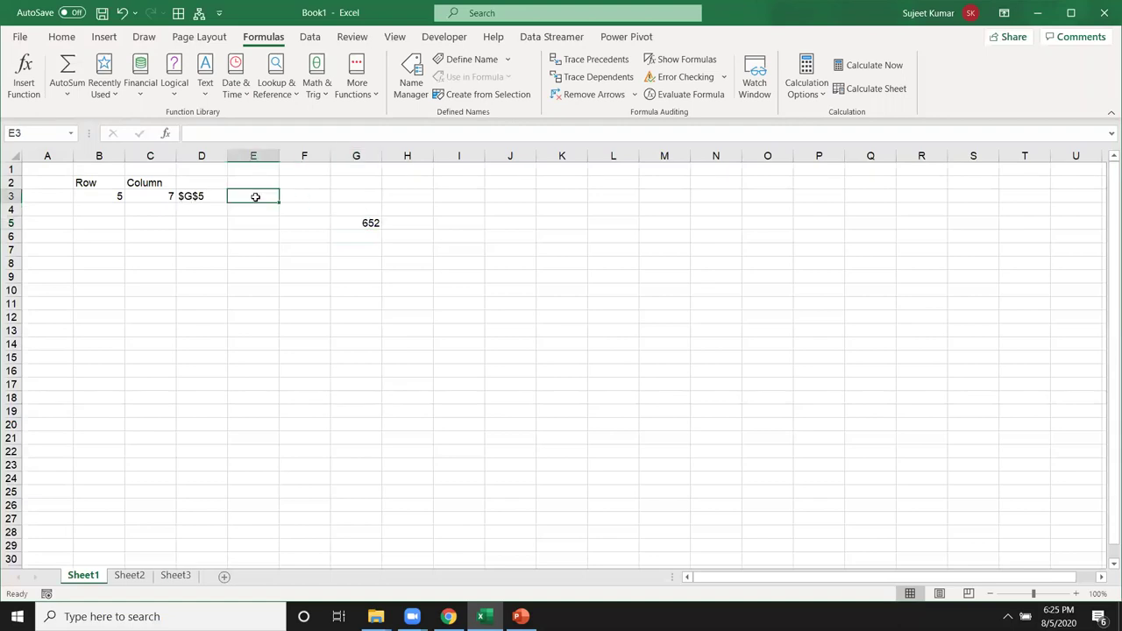
pyautogui.write('=ind')
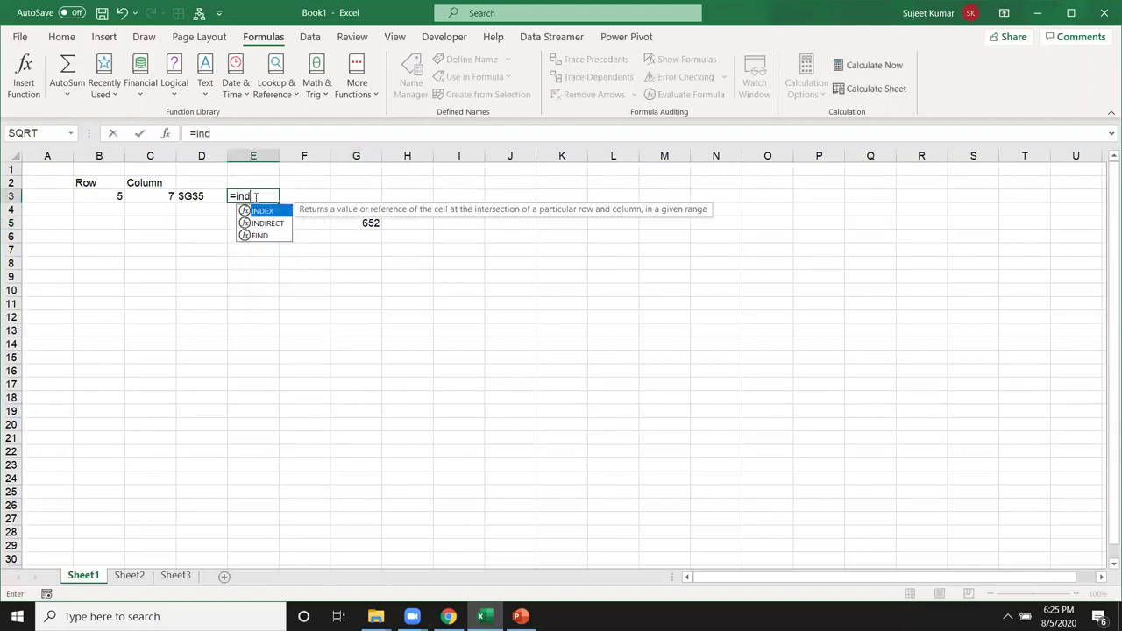
pyautogui.press('Down')
pyautogui.press('Tab')
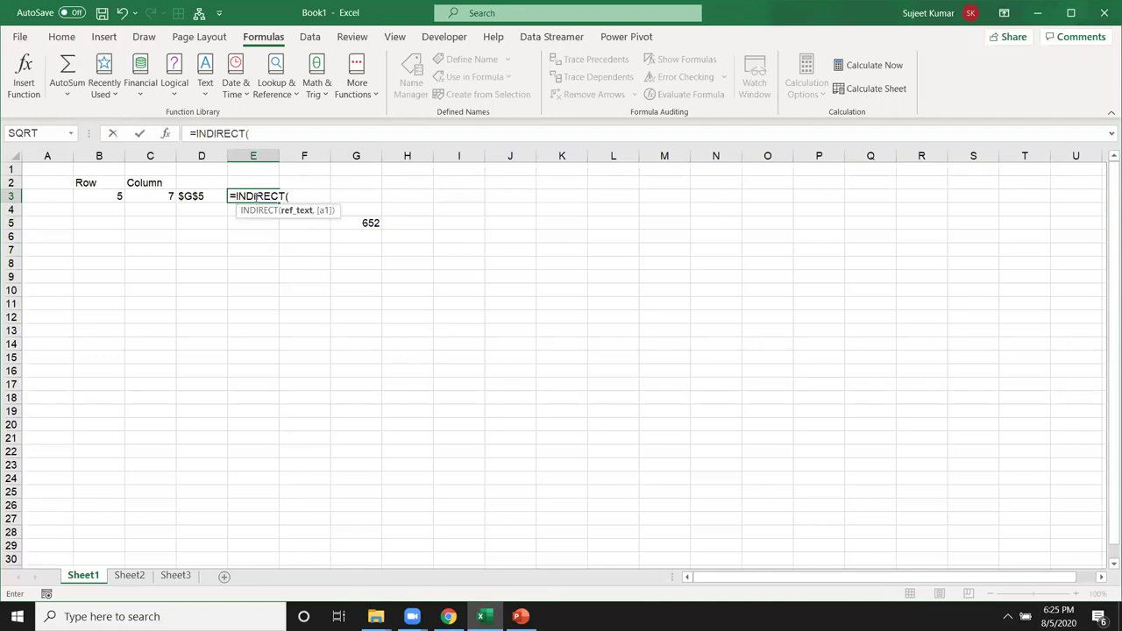
pyautogui.press('Left')
pyautogui.write(')')
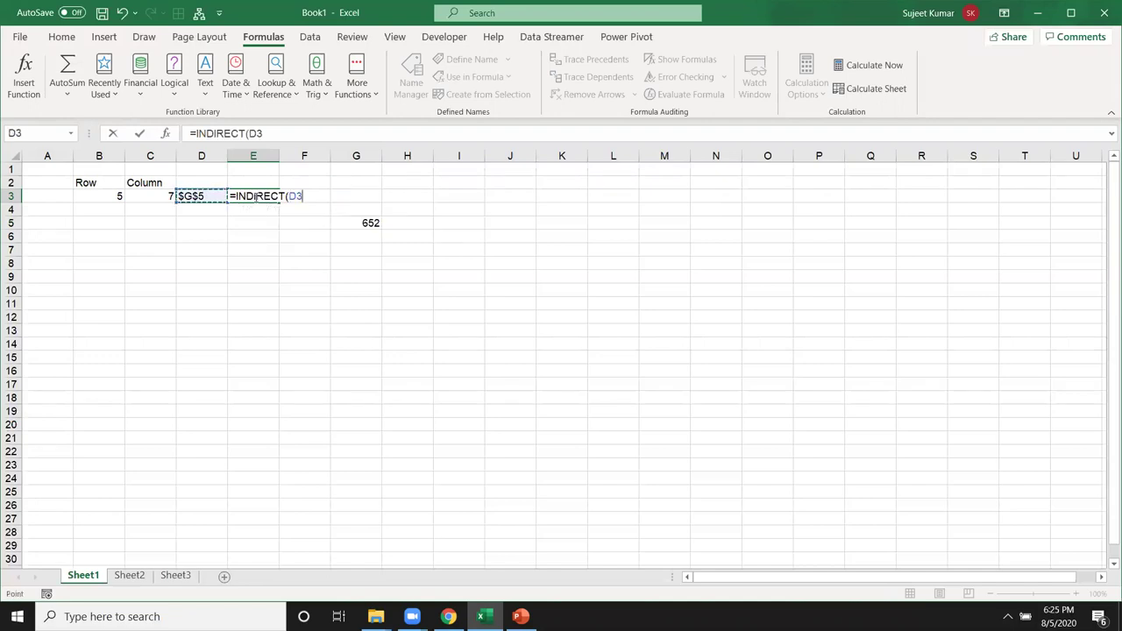
pyautogui.press('Return')
pyautogui.click(256, 196)
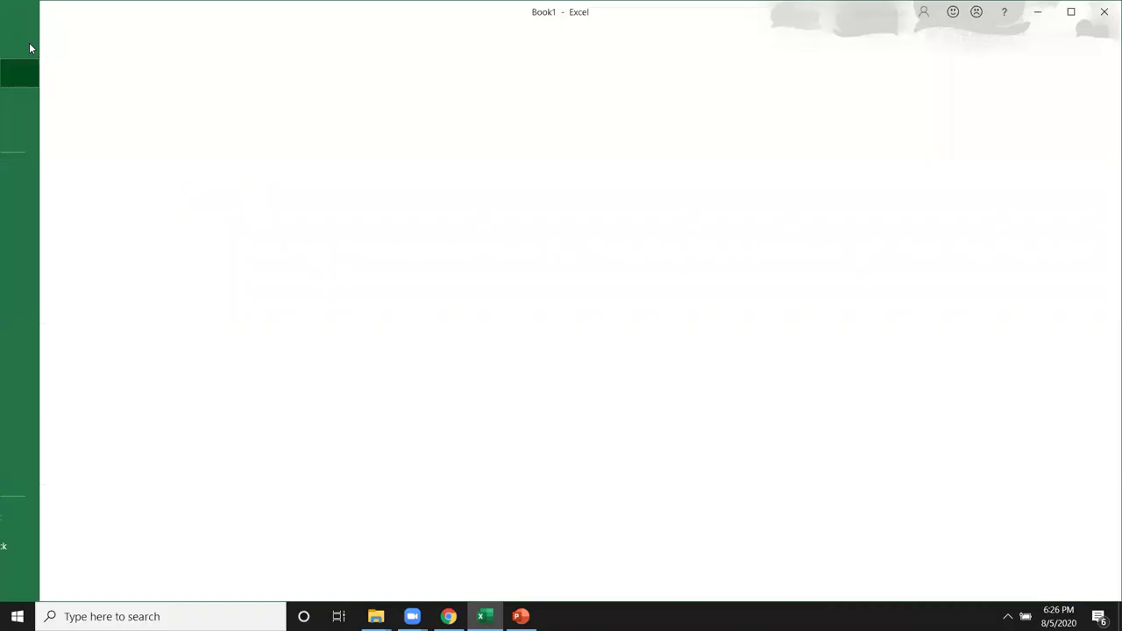
# - Open the Data Attendance workbook from the Recent list on the File > Open page
pyautogui.click(26, 39)
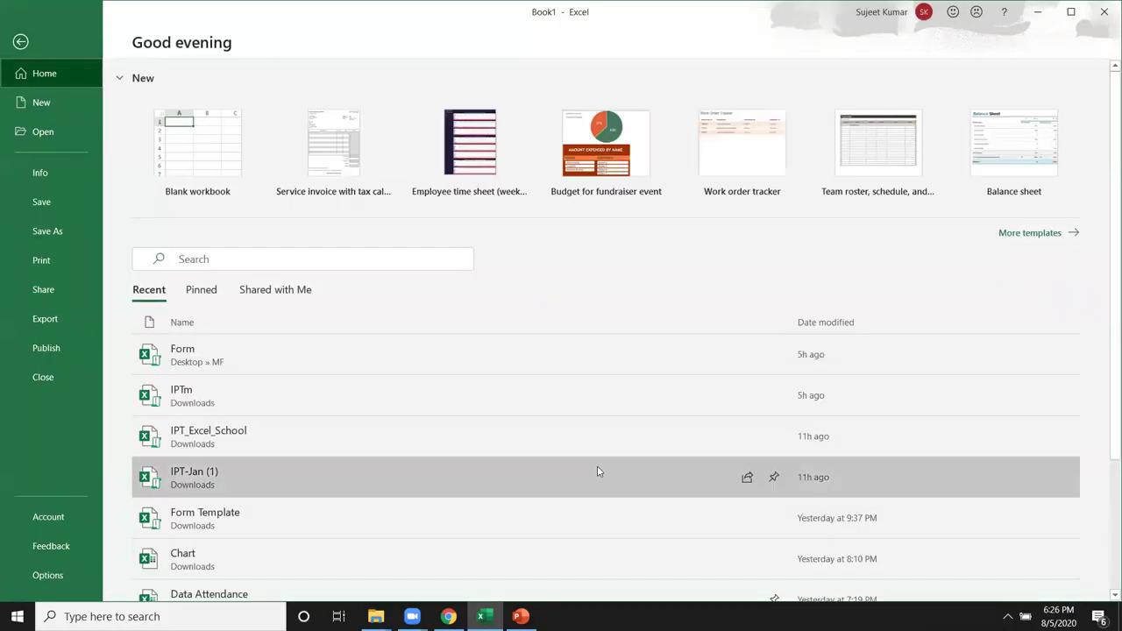
pyautogui.scroll(-3, 598, 465)
pyautogui.scroll(-2, 595, 474)
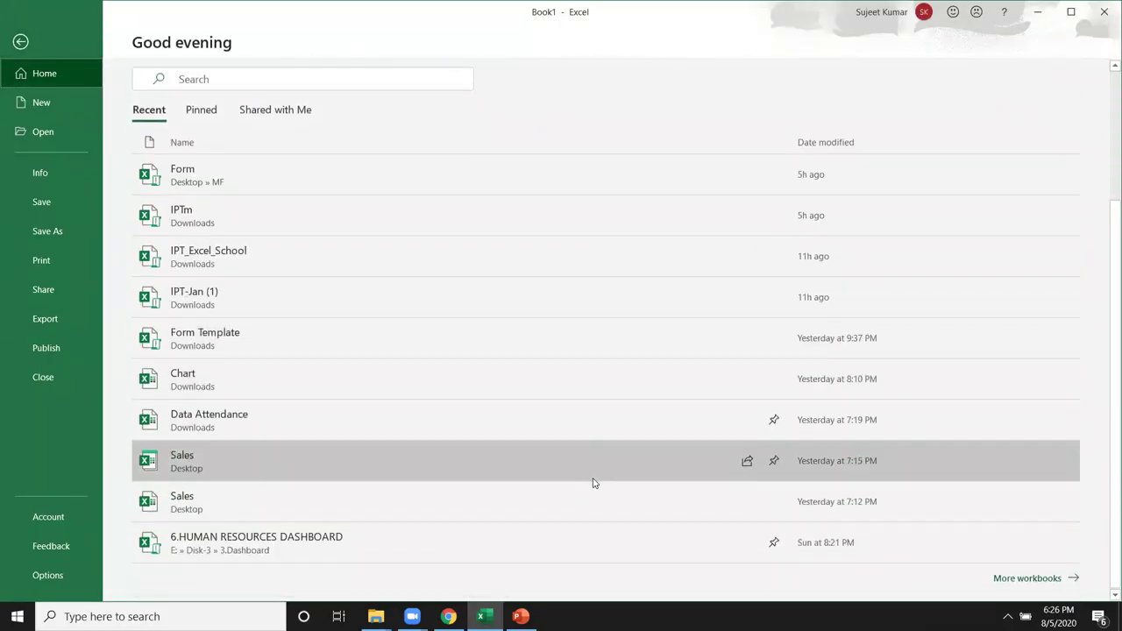
pyautogui.click(55, 136)
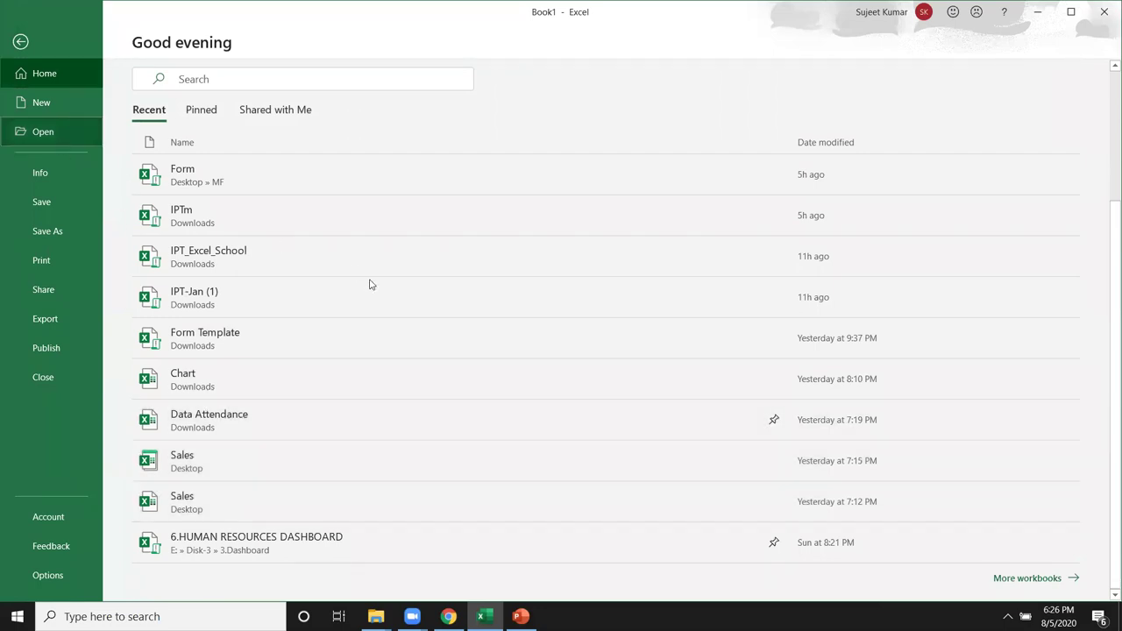
pyautogui.scroll(-2, 574, 399)
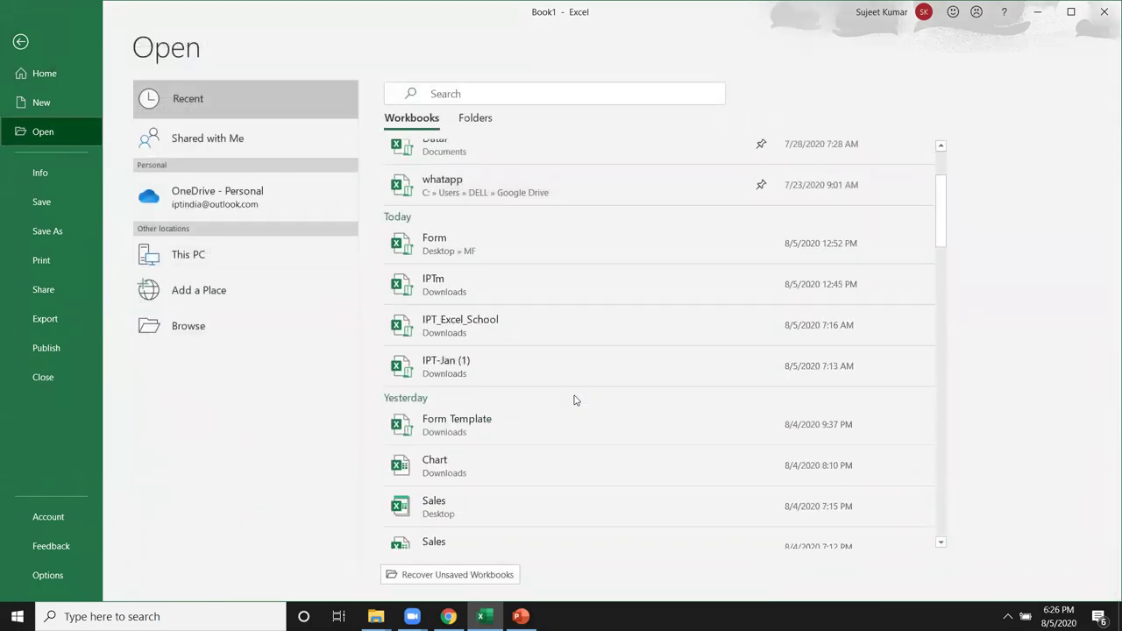
pyautogui.scroll(-3, 575, 399)
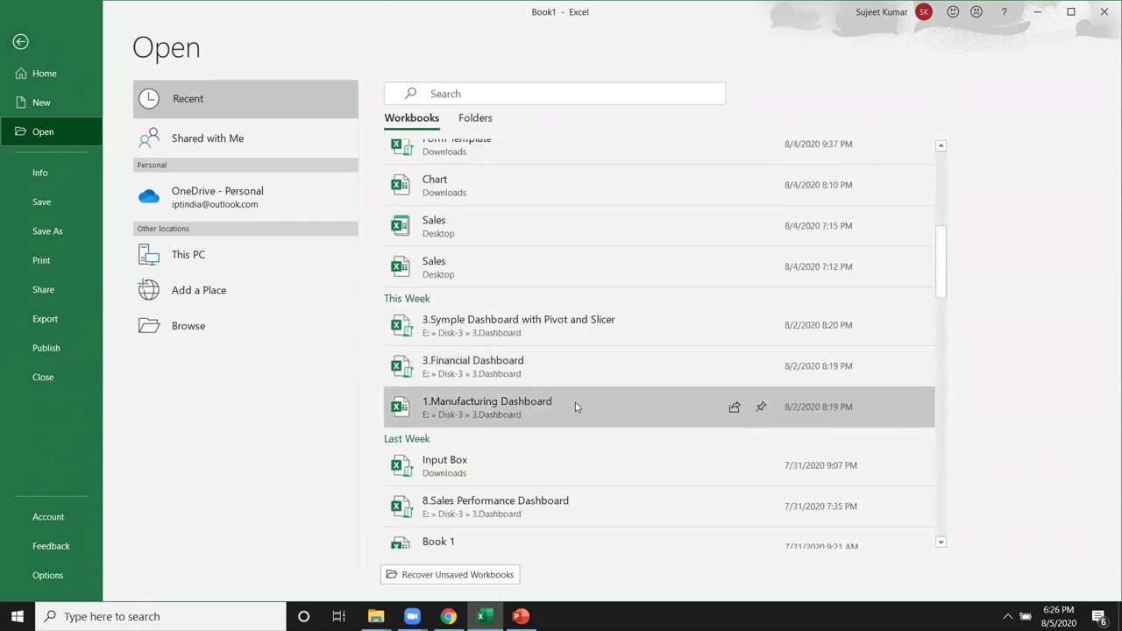
pyautogui.scroll(2, 585, 526)
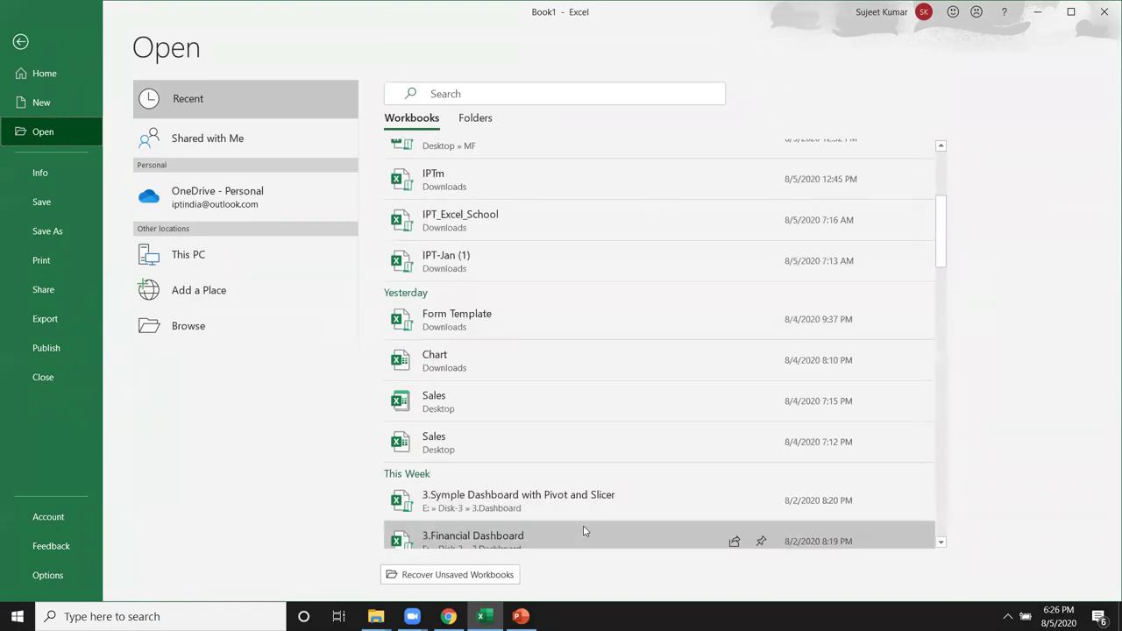
pyautogui.scroll(2, 585, 527)
pyautogui.scroll(1, 583, 531)
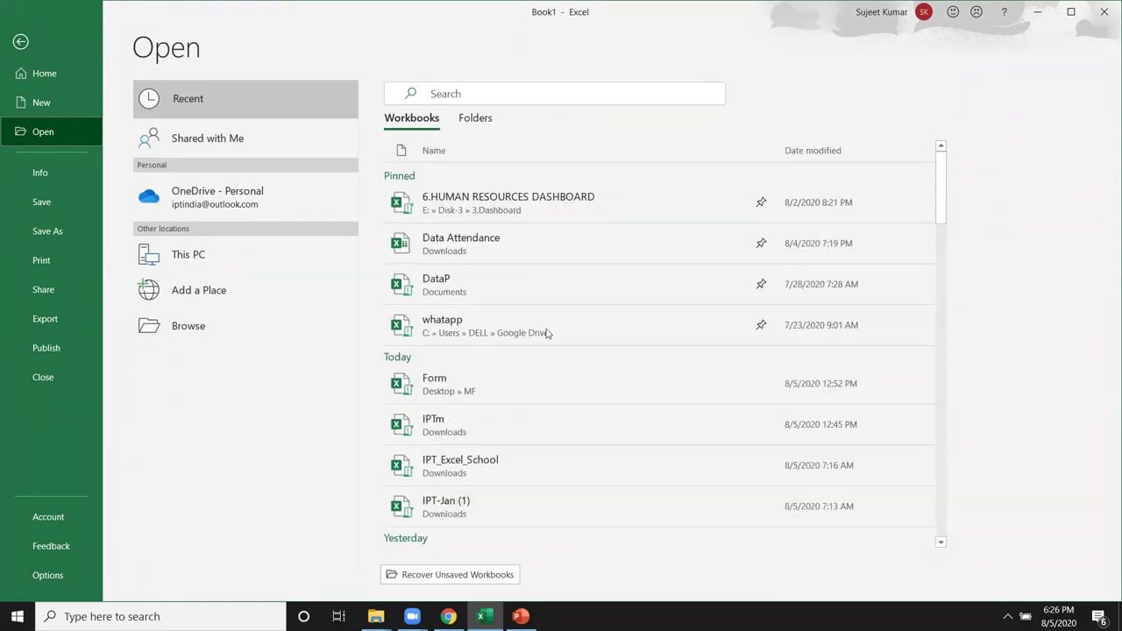
pyautogui.click(483, 252)
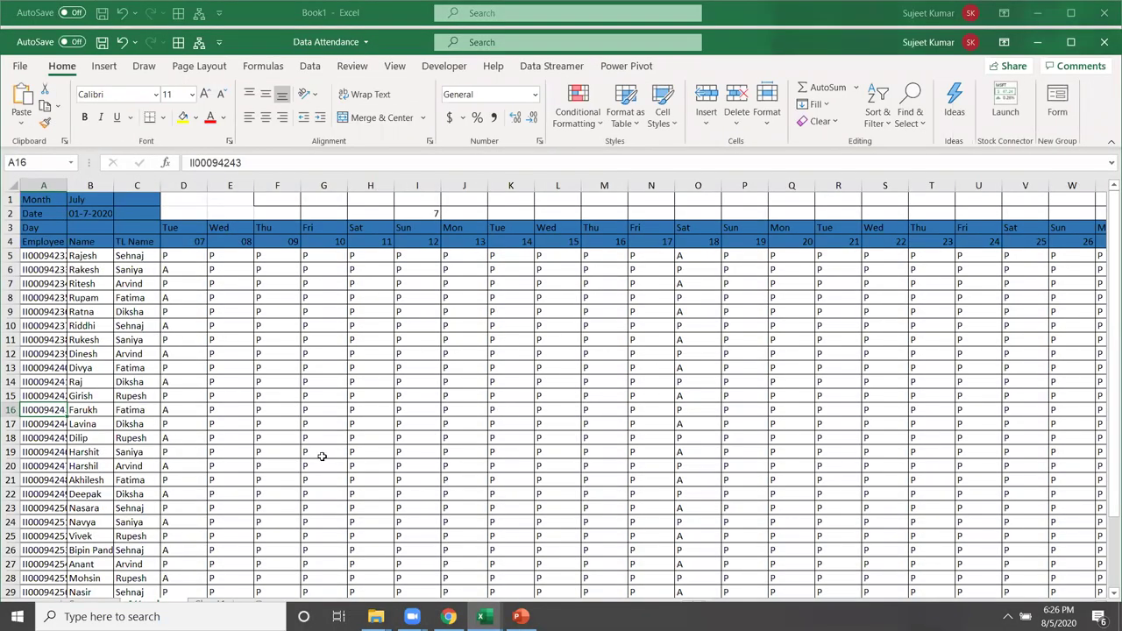
# - Maximize the Data Attendance window and switch to the Summary sheet
pyautogui.click(1070, 42)
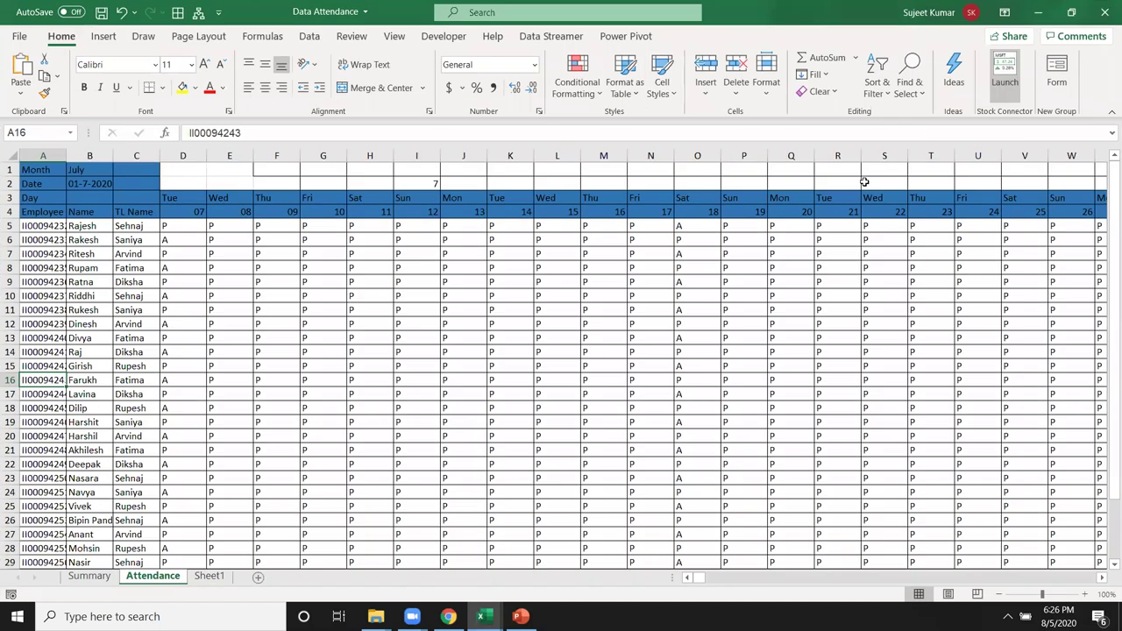
pyautogui.click(7, 158)
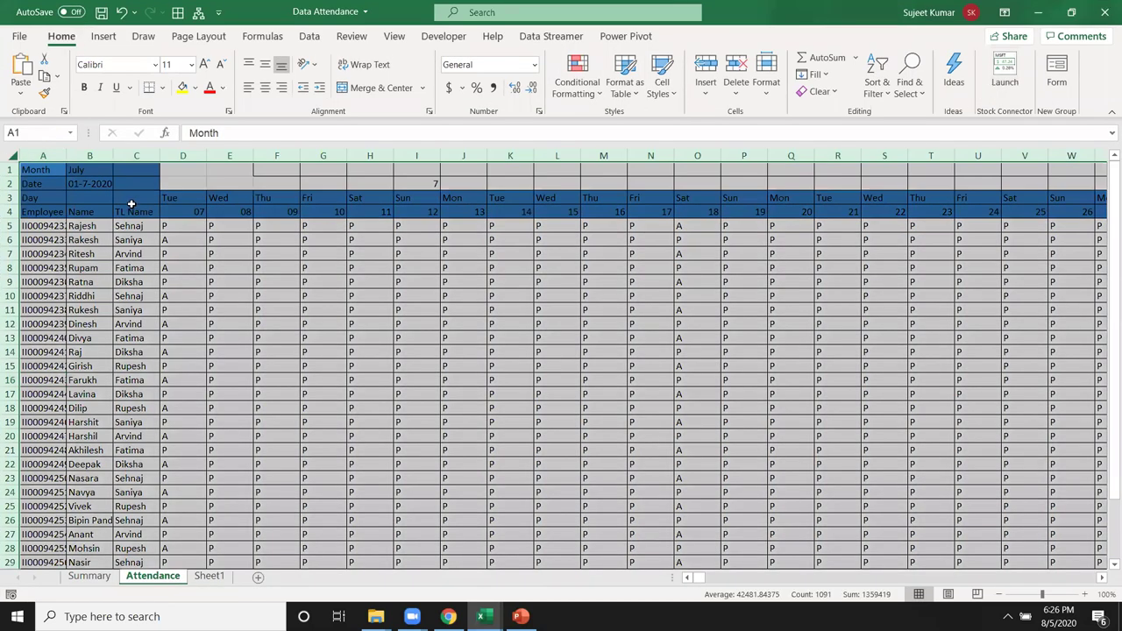
pyautogui.click(205, 251)
pyautogui.click(91, 576)
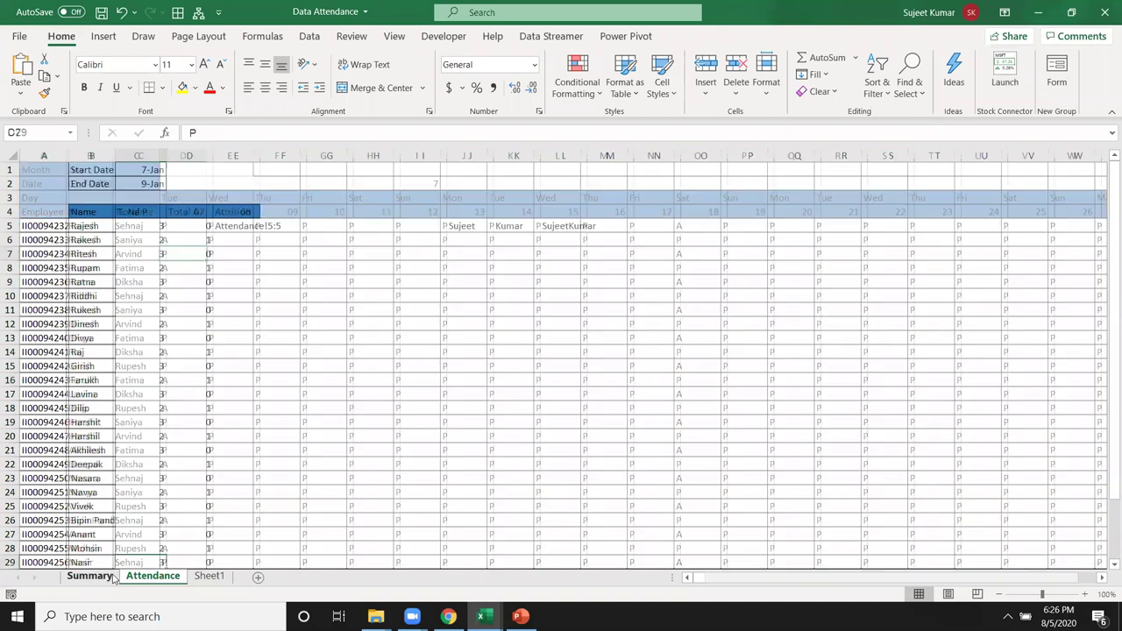
pyautogui.click(345, 394)
# - Review the Total P/Total A headers, Start/End dates and the COUNTIFS formula in C5
pyautogui.click(145, 216)
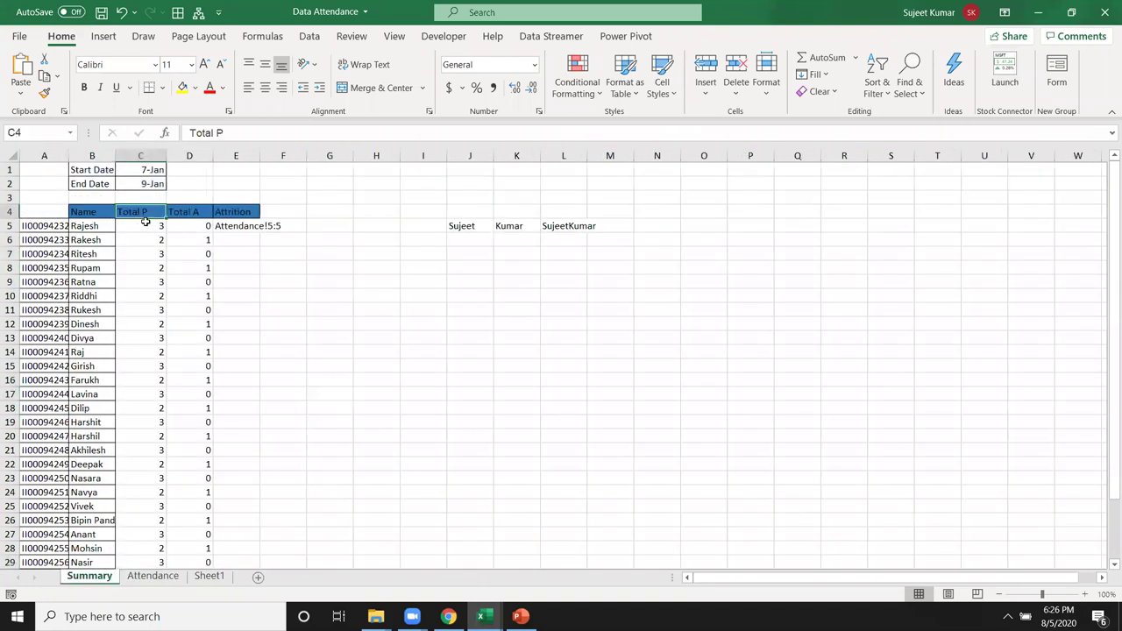
pyautogui.click(192, 213)
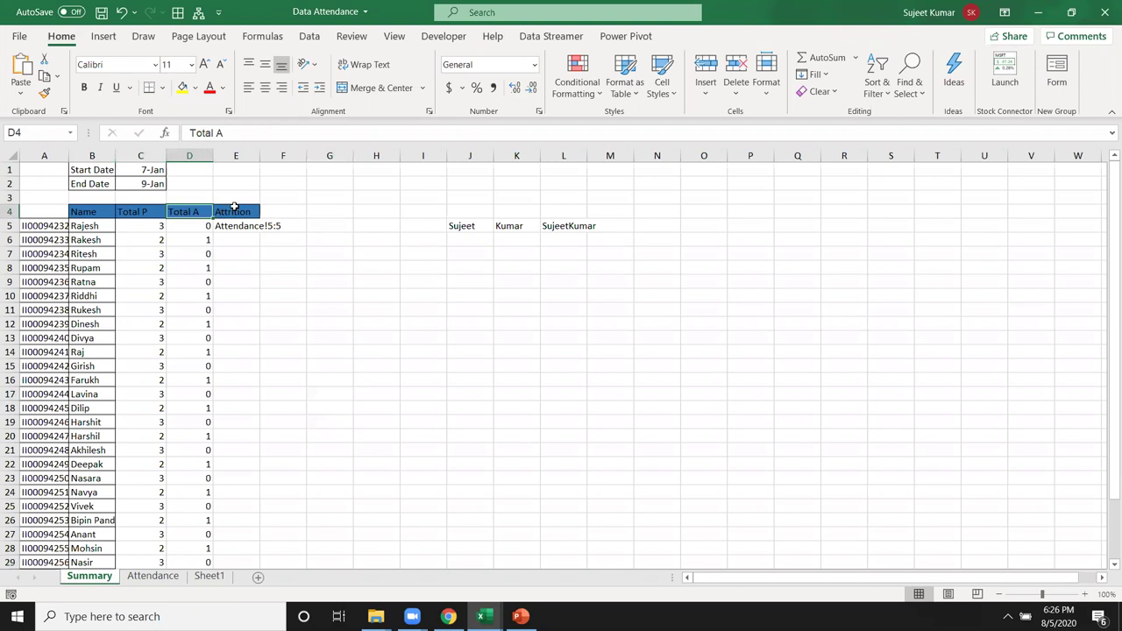
pyautogui.click(249, 153)
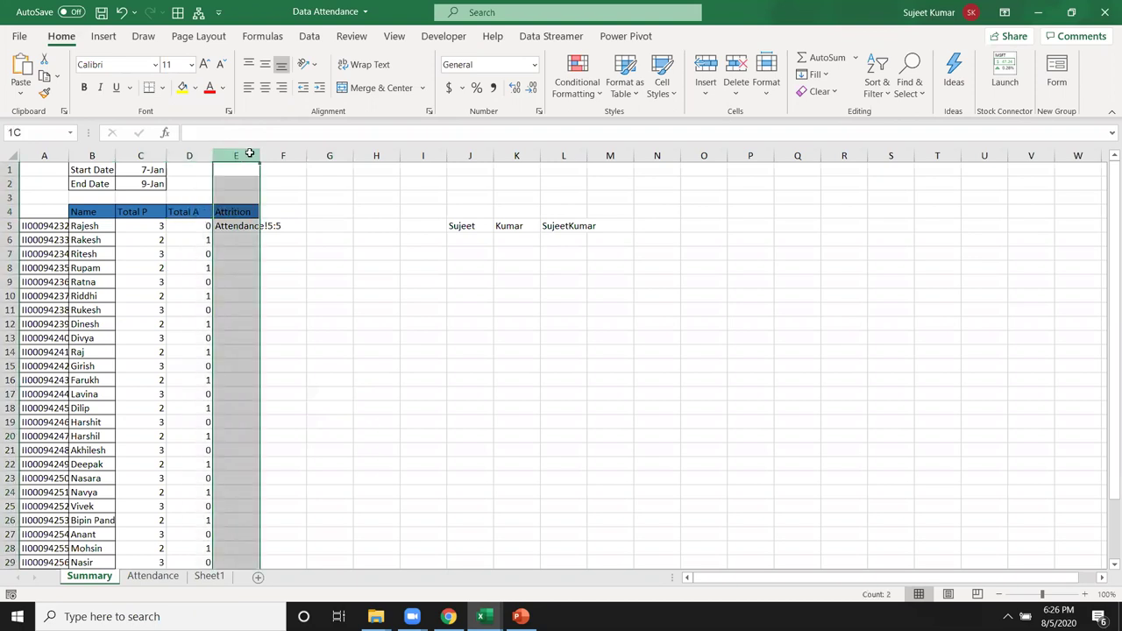
pyautogui.click(49, 234)
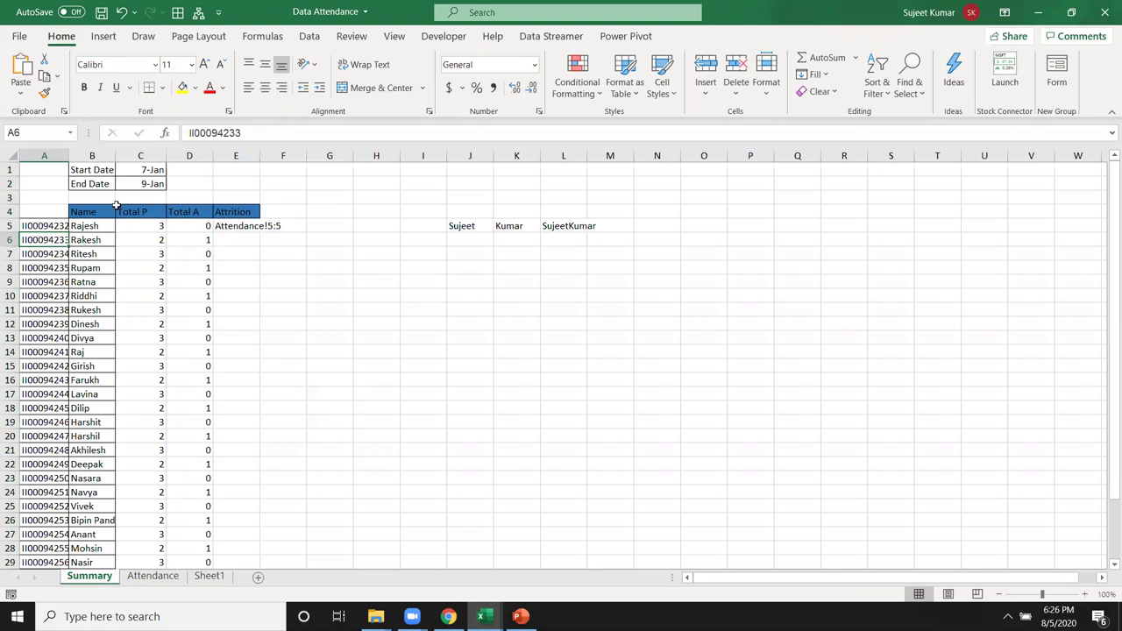
pyautogui.moveTo(131, 186); pyautogui.dragTo(131, 169)
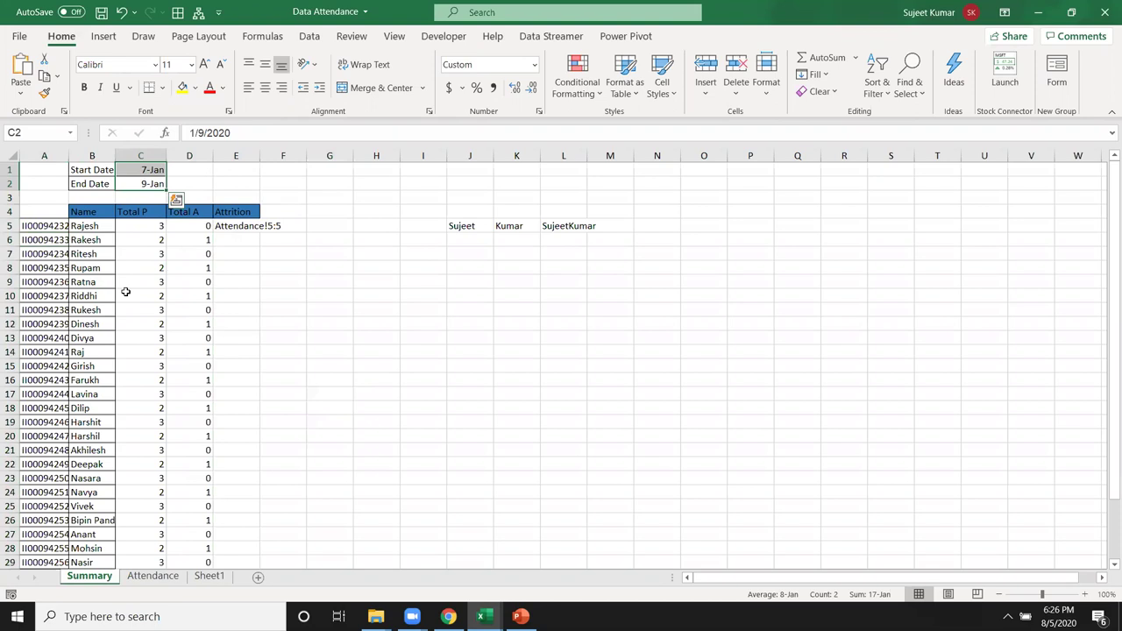
pyautogui.click(143, 225)
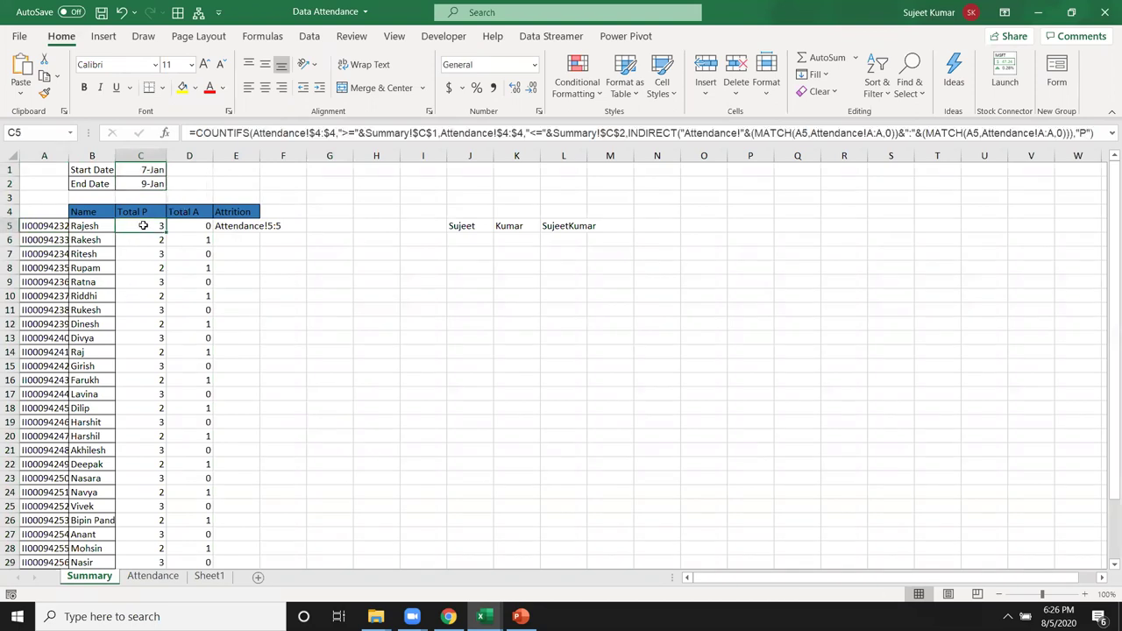
# - Clear the Summary sheet's Total P to Attrition count results
pyautogui.hotkey('ctrl', 'shift', 'Right')
pyautogui.hotkey('shift', 'Down')
pyautogui.hotkey('shift', 'Down')
pyautogui.hotkey('shift', 'Down')
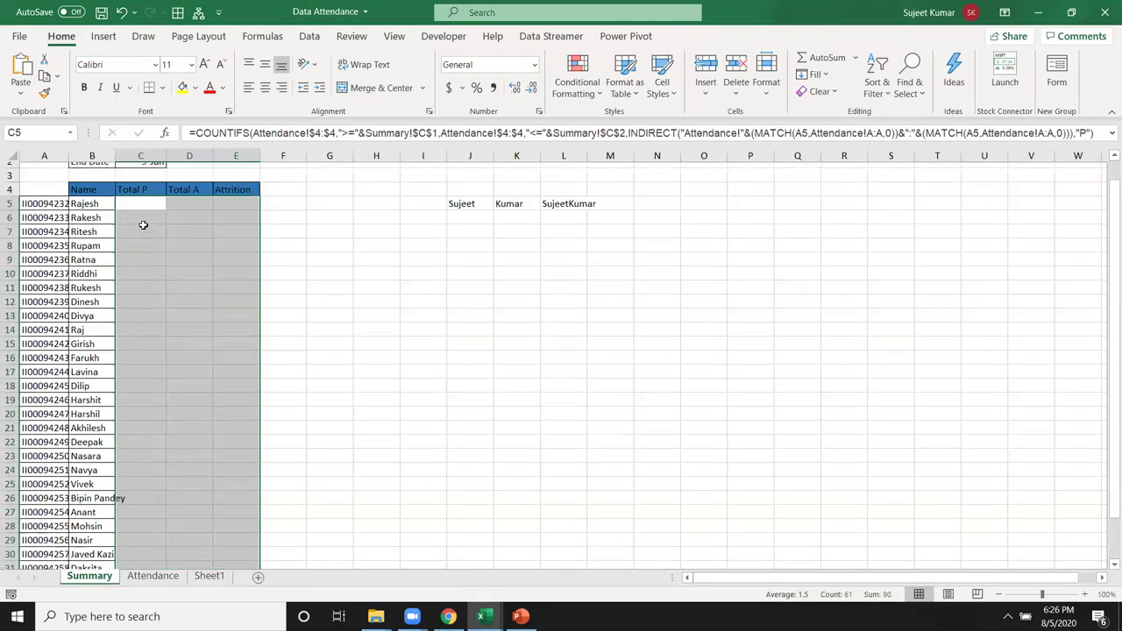
pyautogui.scroll(1, 143, 225)
pyautogui.press('Up')
pyautogui.press('Up')
pyautogui.press('Up')
pyautogui.press('Up')
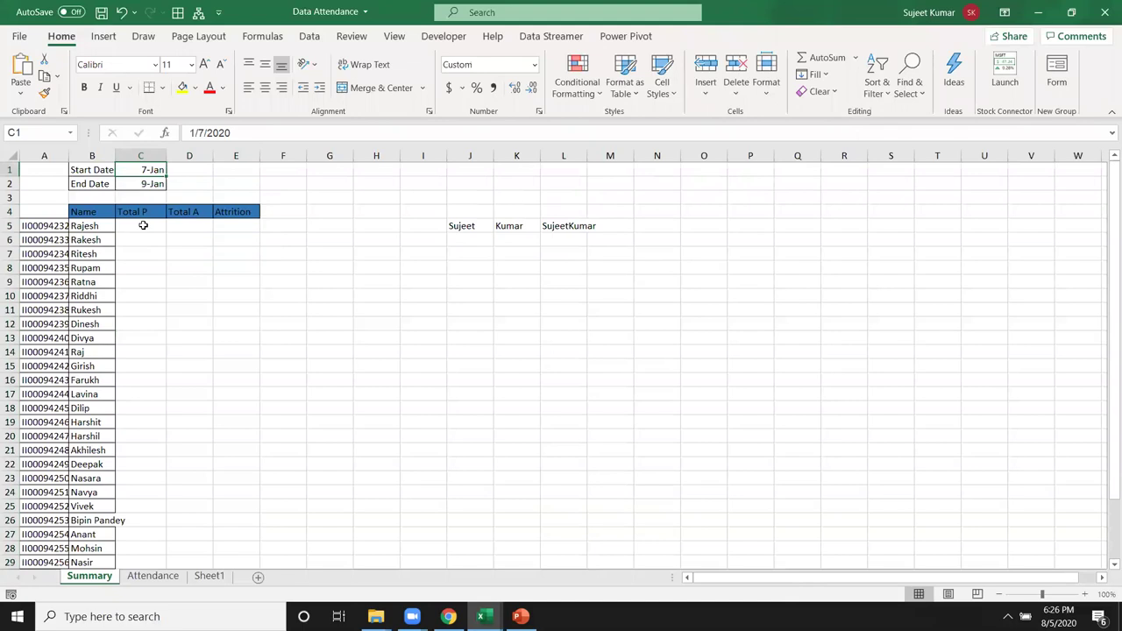
# - On the Attendance sheet, inspect the day columns and the day-number formula in AF4
pyautogui.click(152, 576)
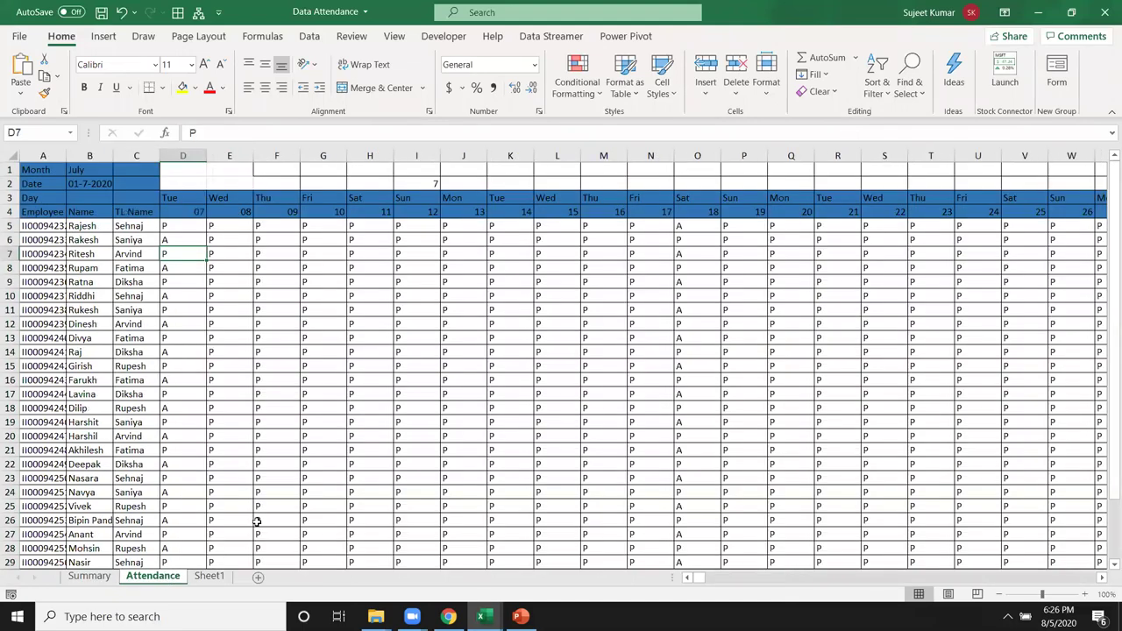
pyautogui.press('Right')
pyautogui.press('Right')
pyautogui.press('Right')
pyautogui.press('Right')
pyautogui.press('Right')
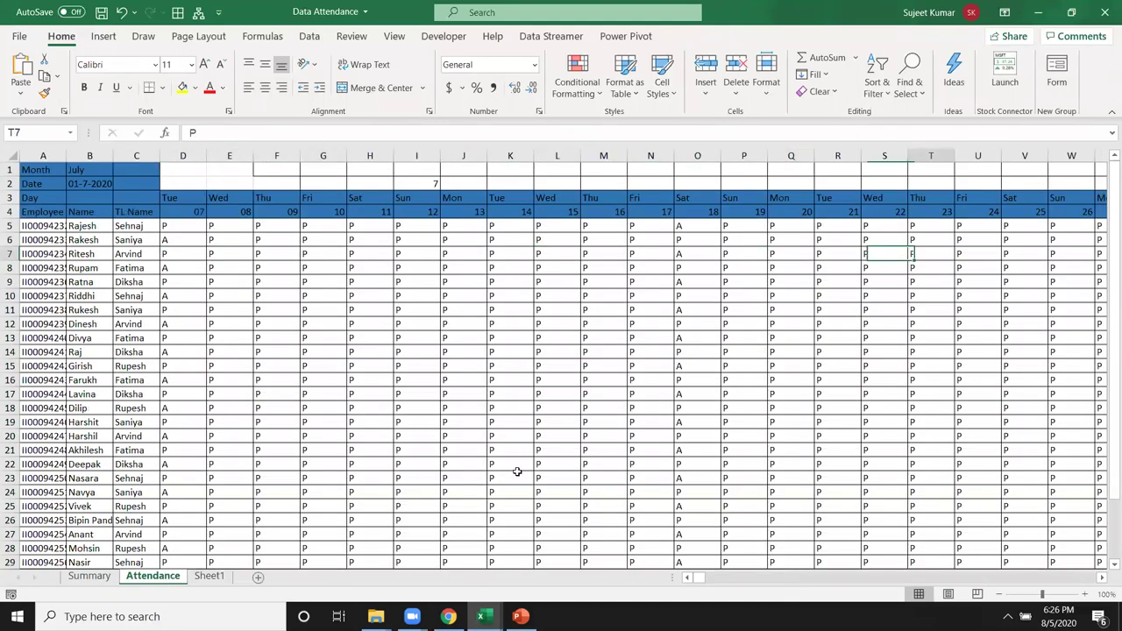
pyautogui.press('Right')
pyautogui.press('Right')
pyautogui.press('Right')
pyautogui.press('Right')
pyautogui.press('Right')
pyautogui.press('Right')
pyautogui.press('Right')
pyautogui.press('Right')
pyautogui.press('Right')
pyautogui.press('Left')
pyautogui.press('Left')
pyautogui.press('Left')
pyautogui.press('Left')
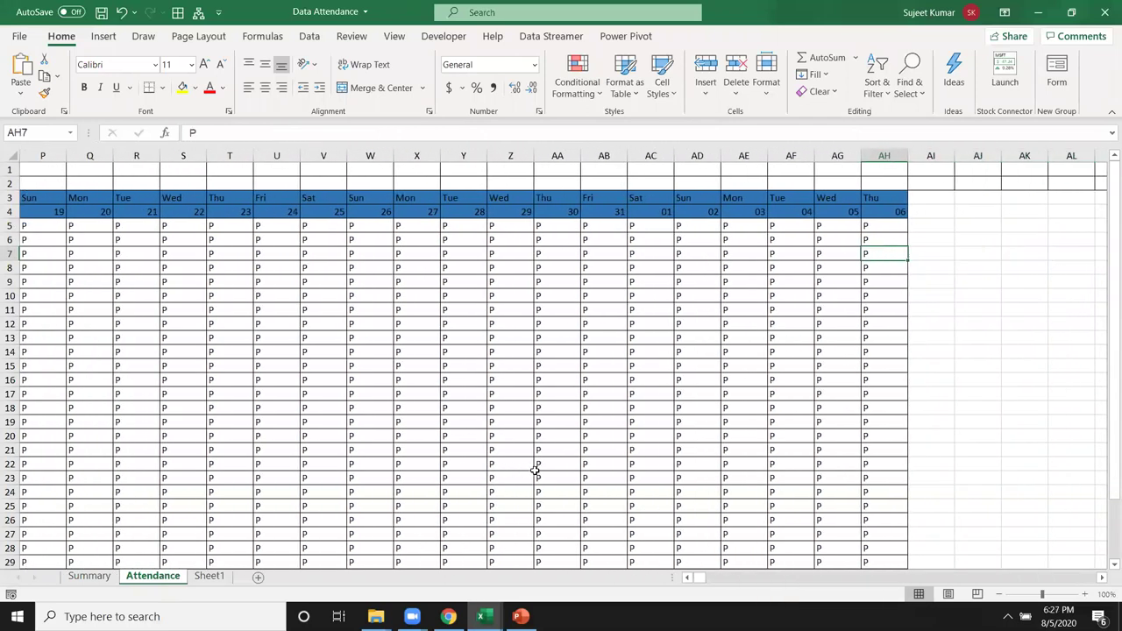
pyautogui.click(787, 211)
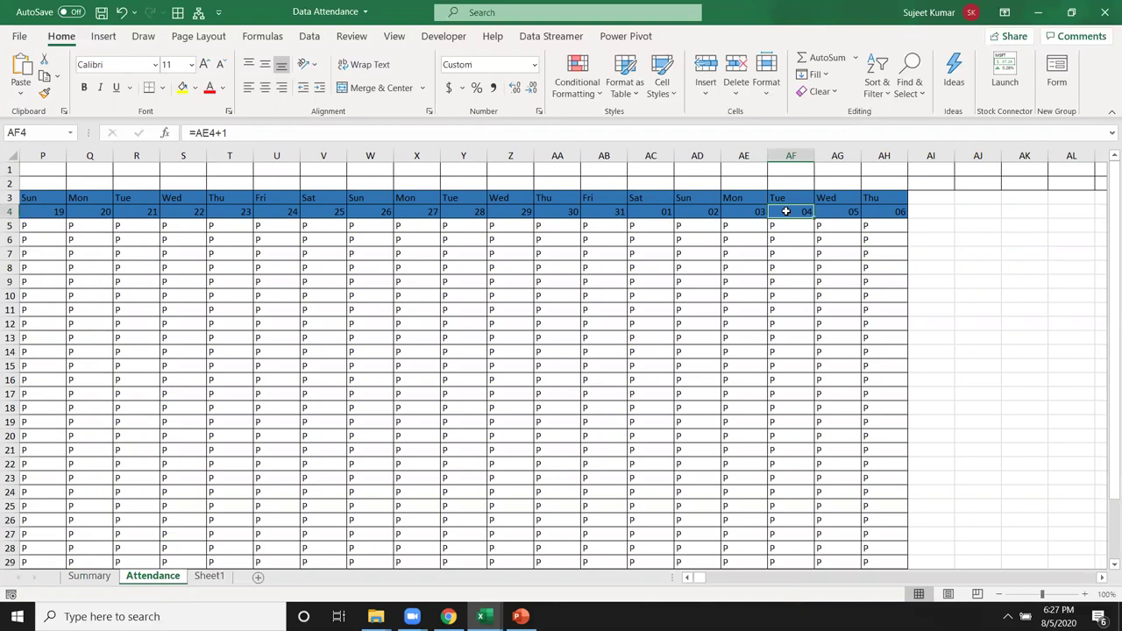
pyautogui.hotkey('ctrl', 'Down')
pyautogui.hotkey('ctrl', 'Up')
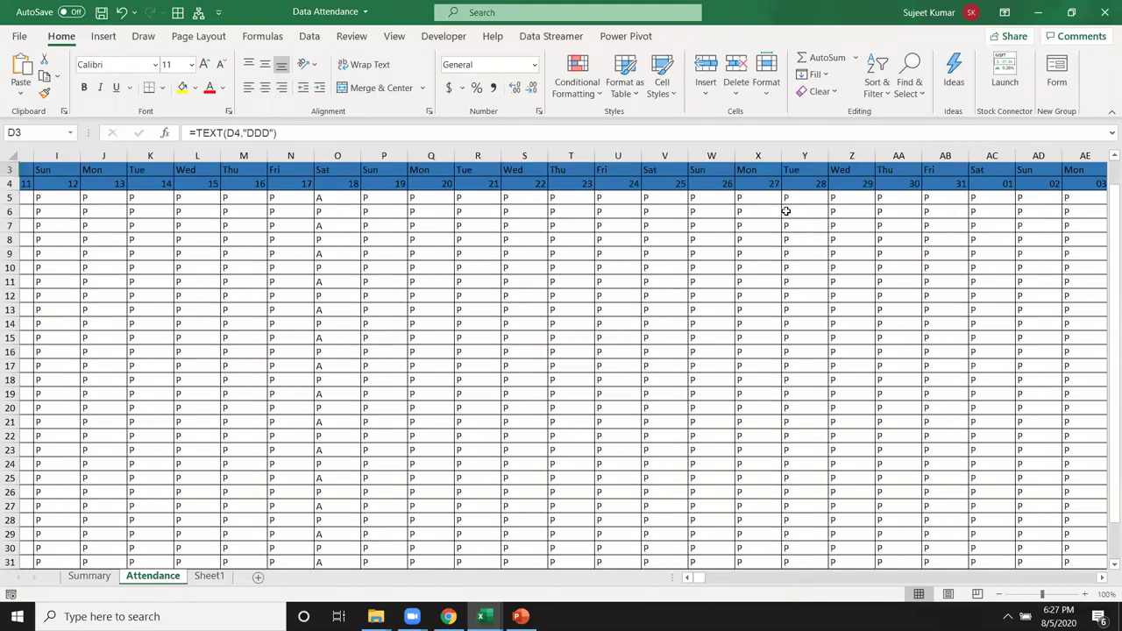
pyautogui.hotkey('ctrl', 'Left')
pyautogui.hotkey('ctrl', 'Left')
pyautogui.press('Down')
pyautogui.press('Right')
pyautogui.press('Right')
pyautogui.press('Right')
pyautogui.press('Up')
pyautogui.press('Up')
pyautogui.press('Up')
pyautogui.press('Left')
pyautogui.press('Left')
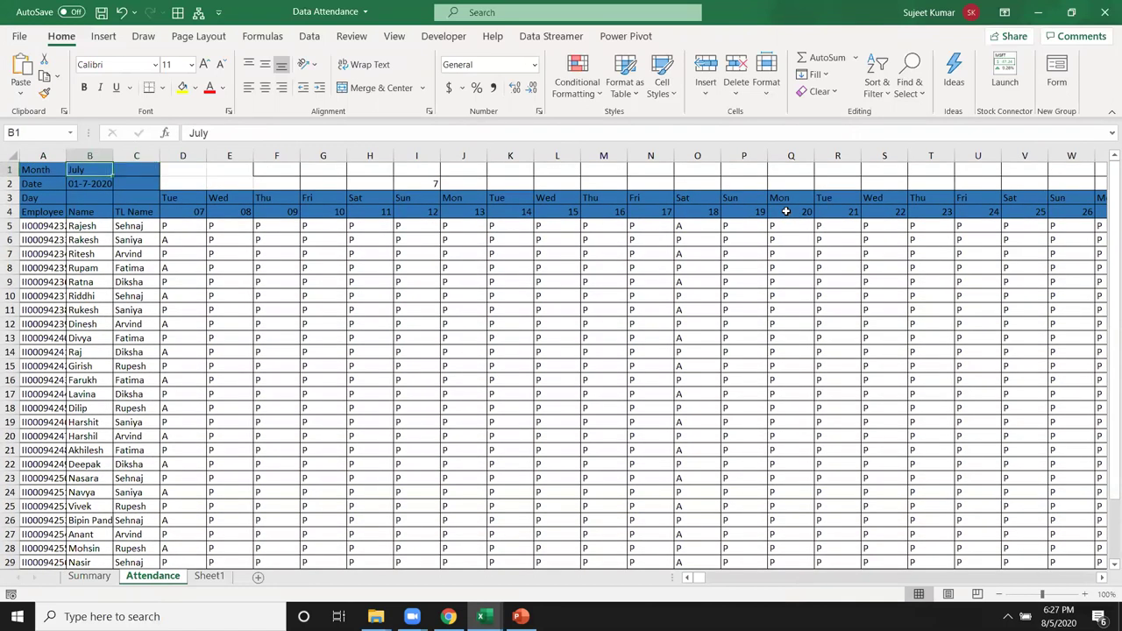
pyautogui.press('Down')
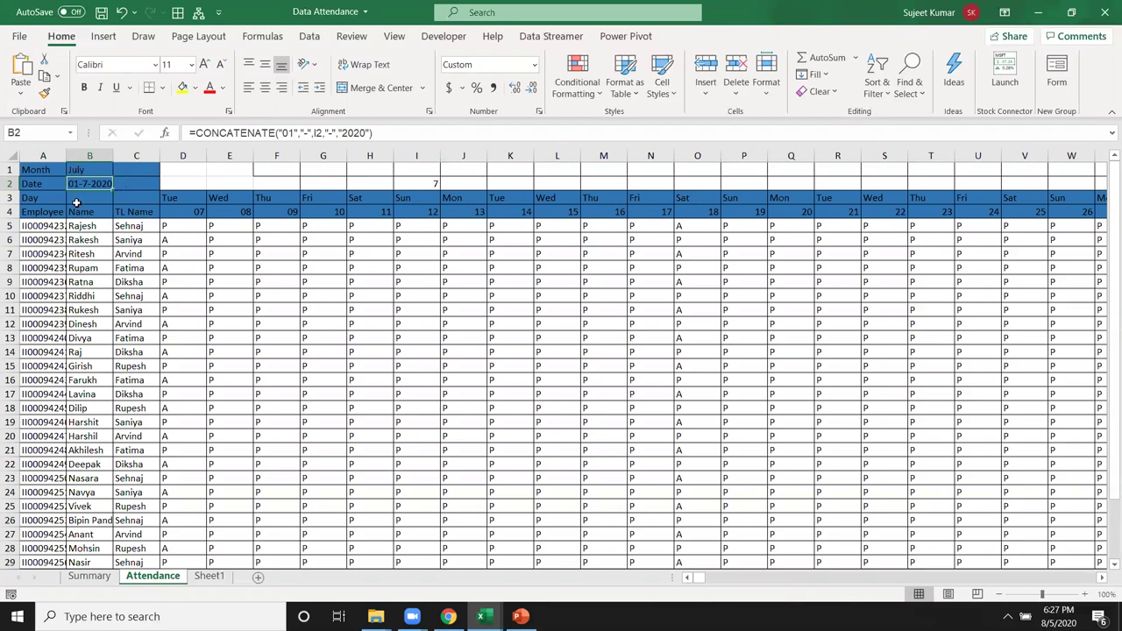
# - Set the attendance date in B2 to 7/1 so days run 01 to 31
pyautogui.write('7/1')
pyautogui.press('Return')
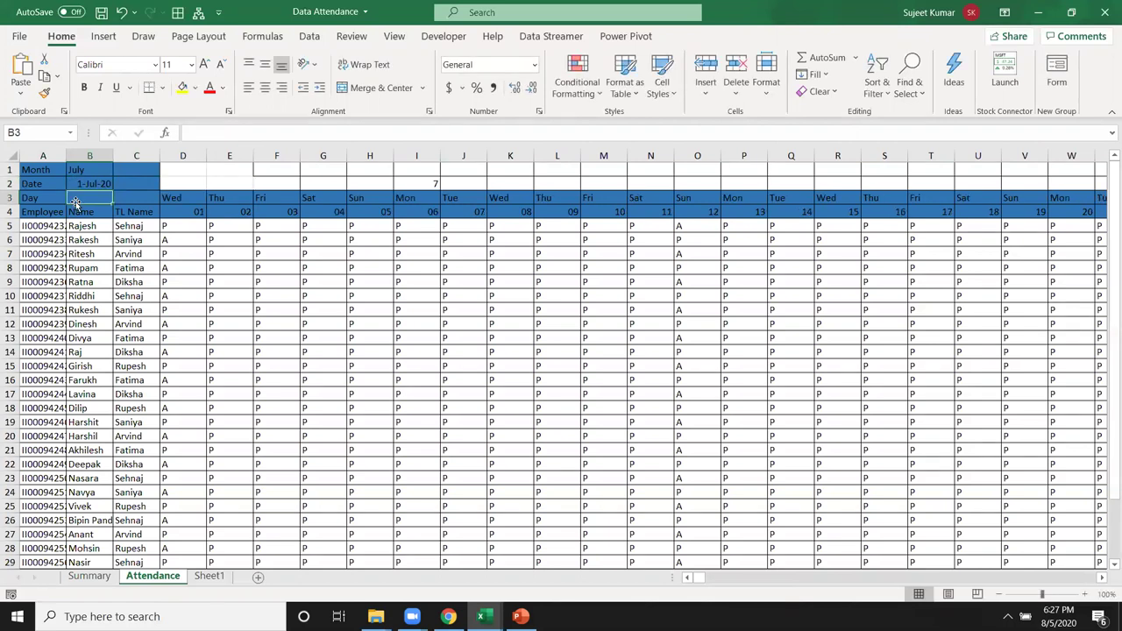
pyautogui.press('Up')
pyautogui.press('Right')
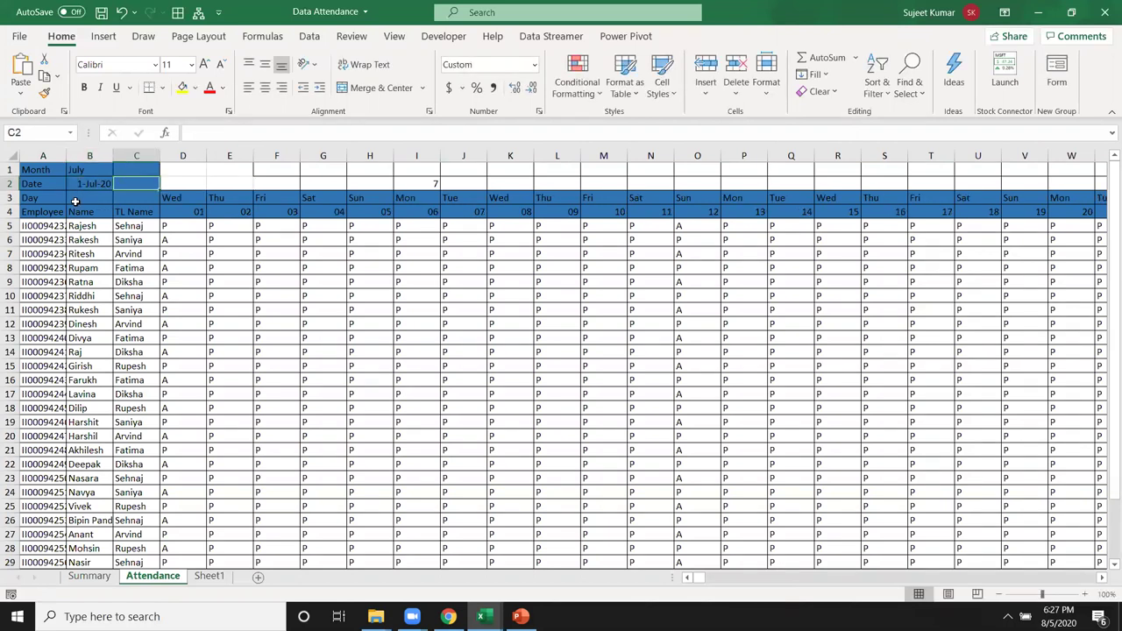
pyautogui.press('Right')
pyautogui.press('Right')
pyautogui.press('Right')
pyautogui.press('Right')
pyautogui.press('Right')
pyautogui.press('Right')
pyautogui.press('Right')
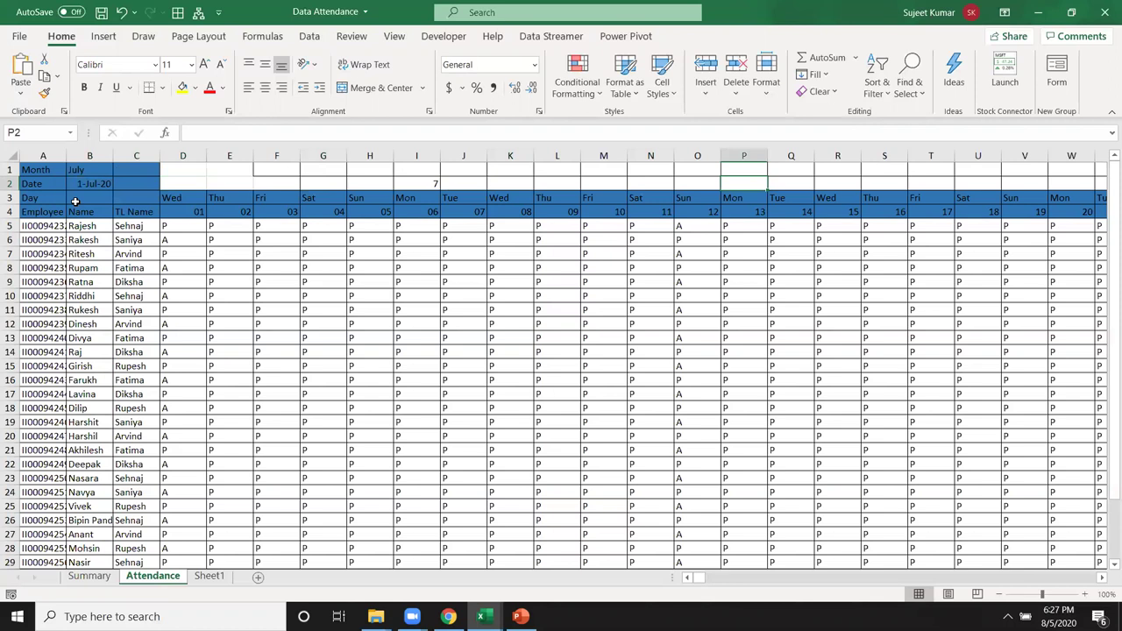
pyautogui.press('Home')
pyautogui.press('Down')
pyautogui.press('Down')
pyautogui.press('Down')
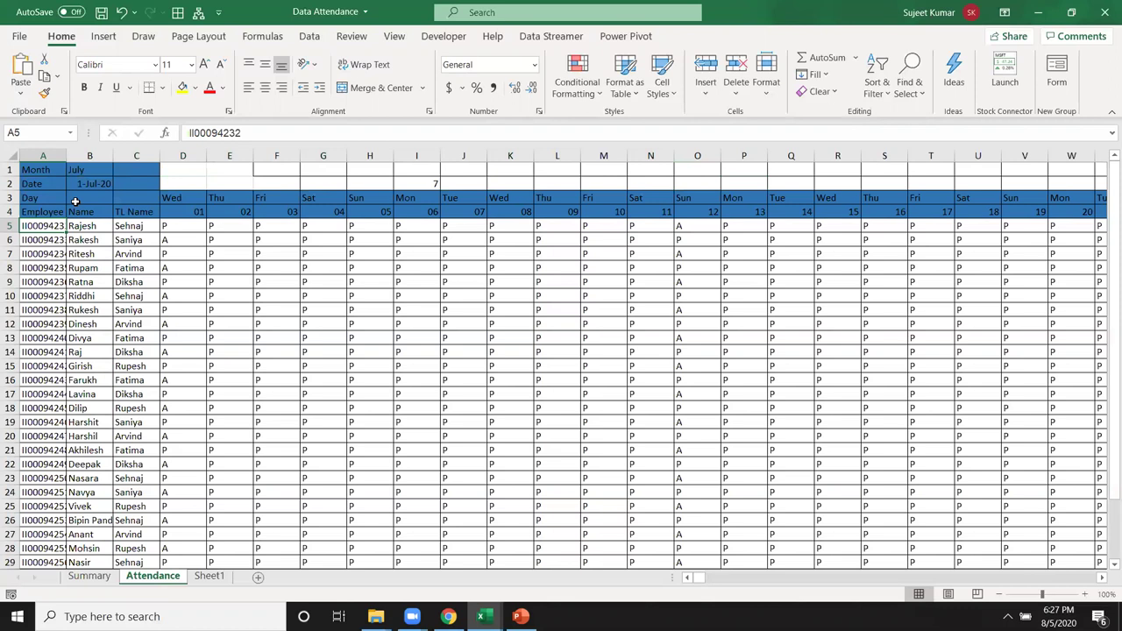
pyautogui.press('Right')
pyautogui.press('Right')
pyautogui.press('Right')
pyautogui.press('Right')
pyautogui.press('Right')
pyautogui.press('Right')
pyautogui.press('Right')
pyautogui.press('Right')
pyautogui.press('Right')
pyautogui.press('Right')
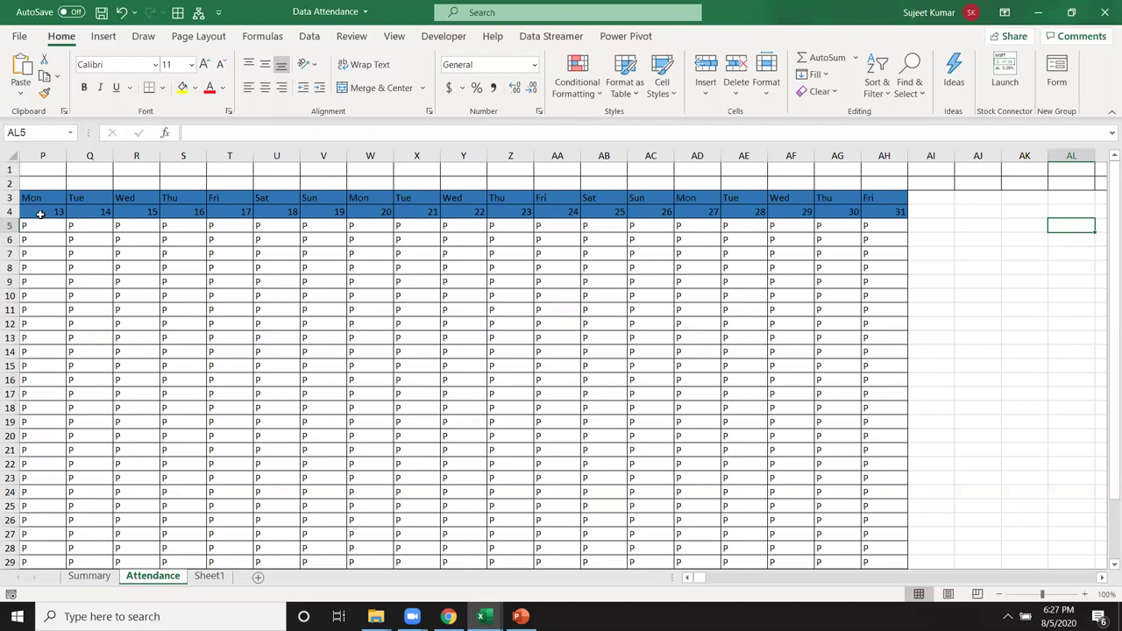
# - Copy the day-number row 4 into a new sheet, pasted as values
pyautogui.click(11, 212)
pyautogui.hotkey('ctrl', 'c')
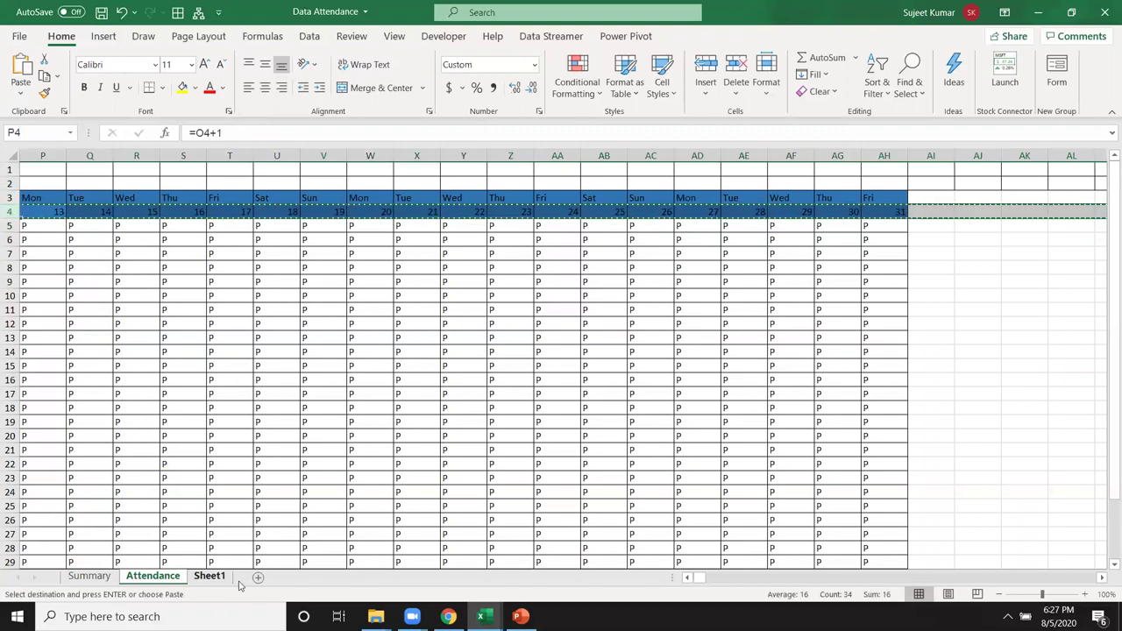
pyautogui.click(258, 576)
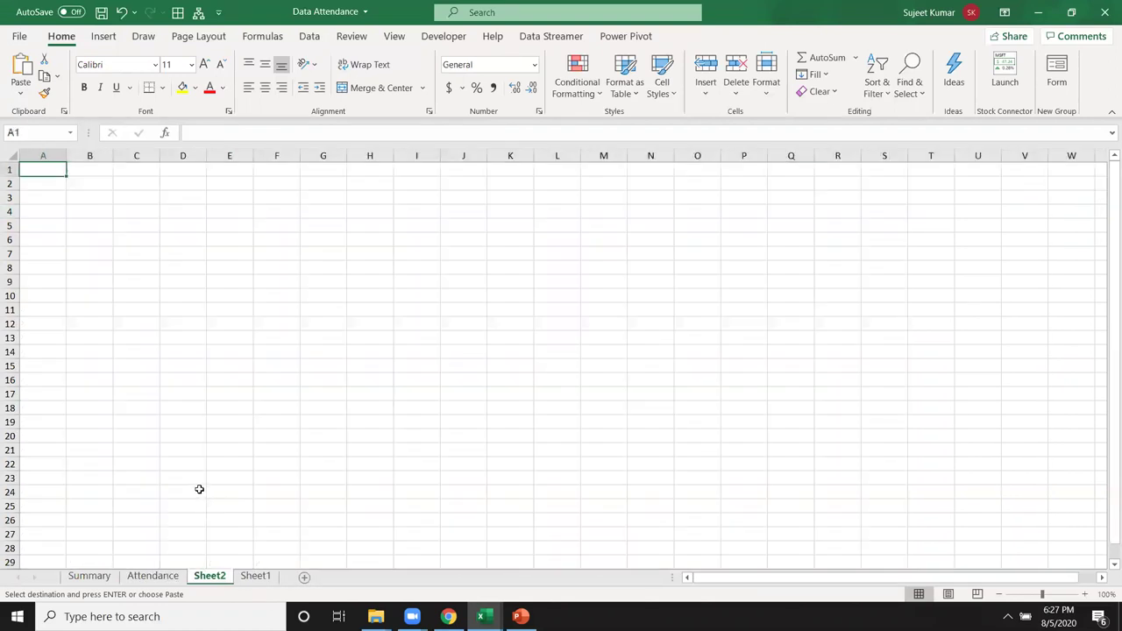
pyautogui.hotkey('ctrl', 'v')
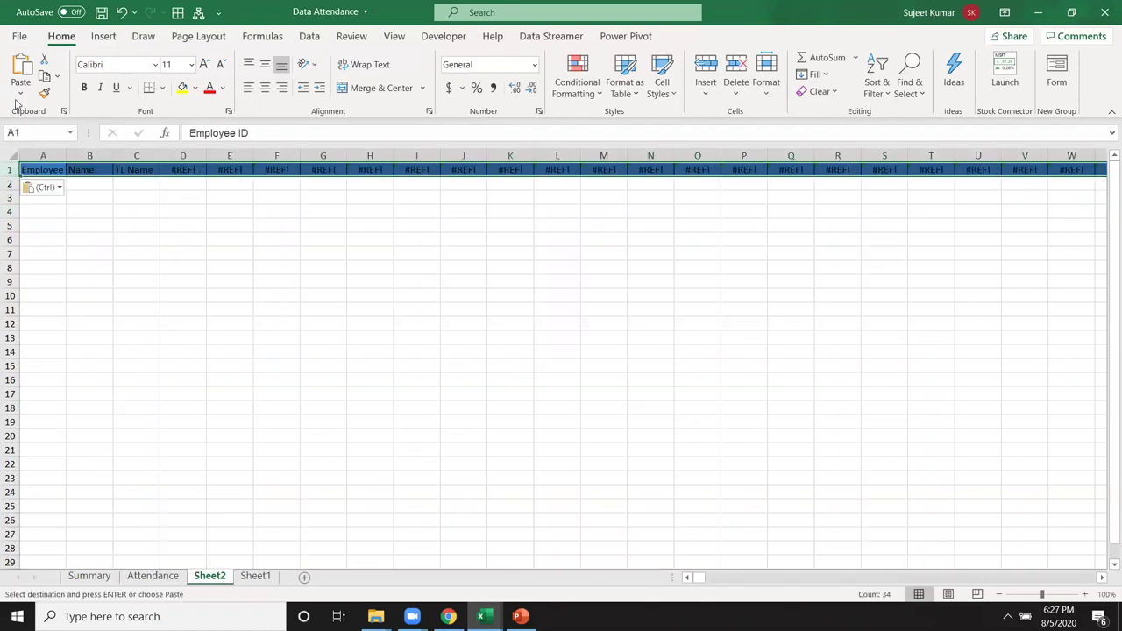
pyautogui.click(20, 92)
pyautogui.click(18, 207)
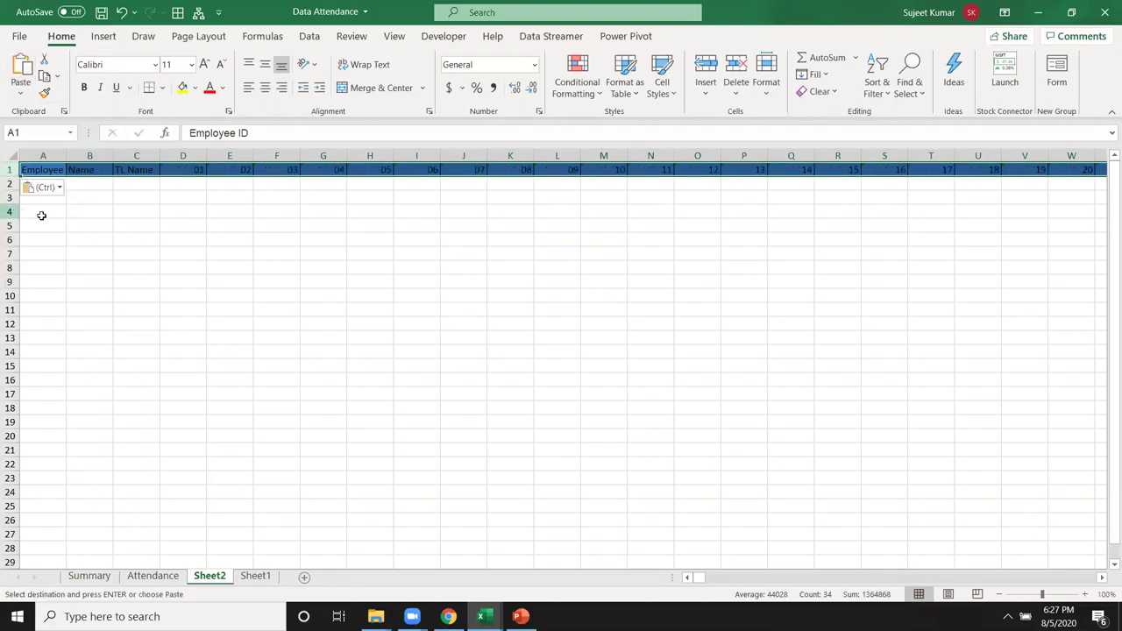
# - Enter 1-Jul in C4 and 7-Jul in D4, then begin a COUNT formula in E5
pyautogui.click(145, 211)
pyautogui.write('7/1')
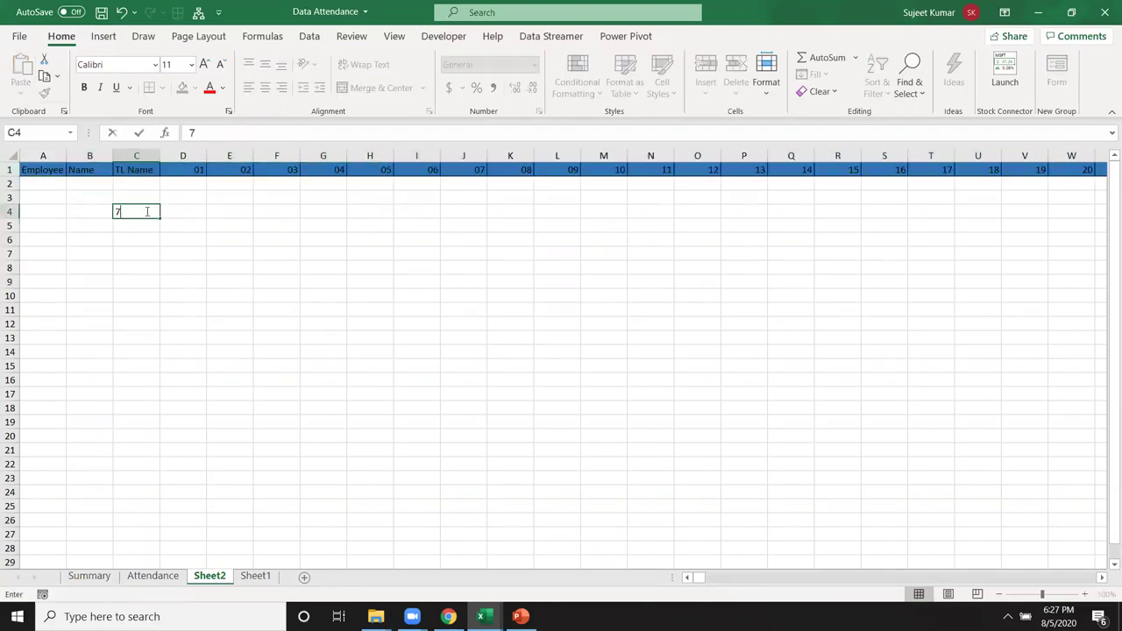
pyautogui.press('Tab')
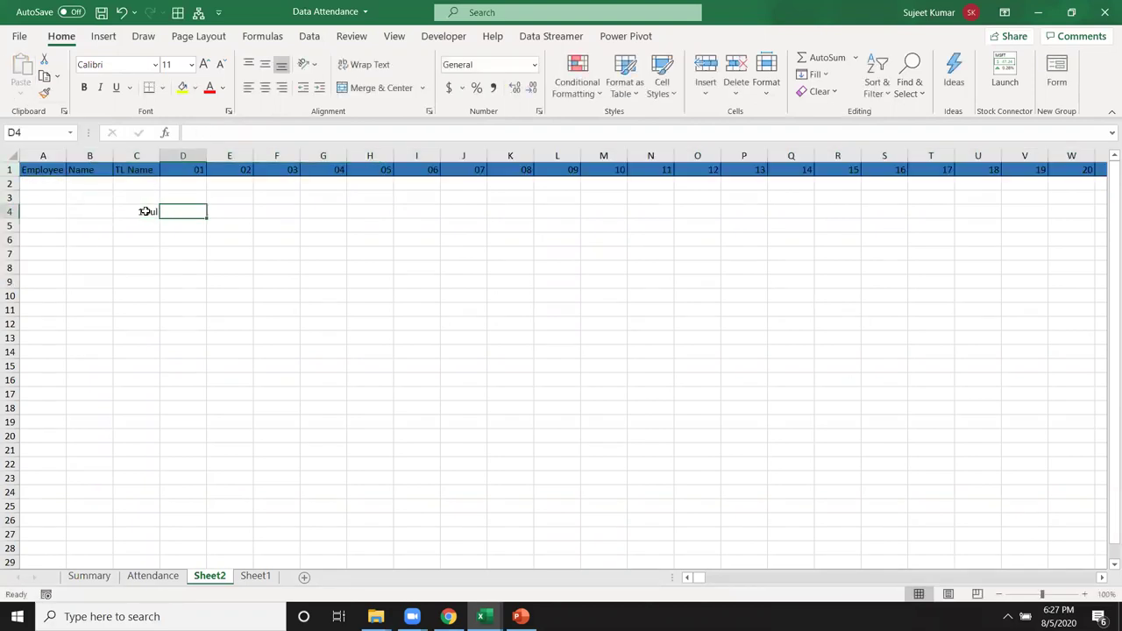
pyautogui.write('7/7')
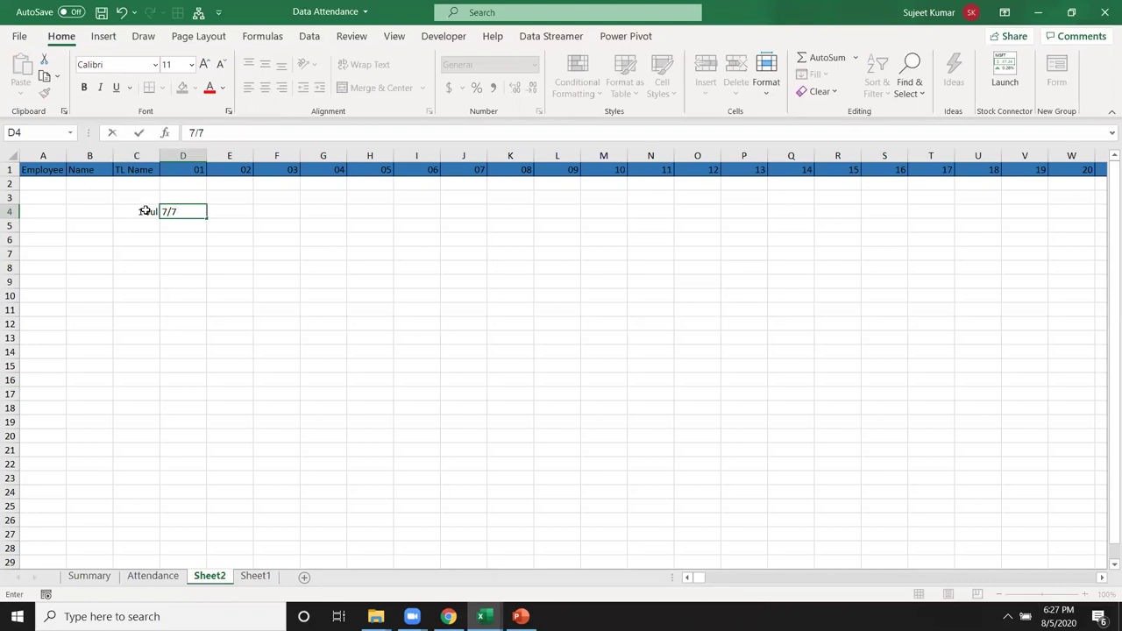
pyautogui.click(182, 256)
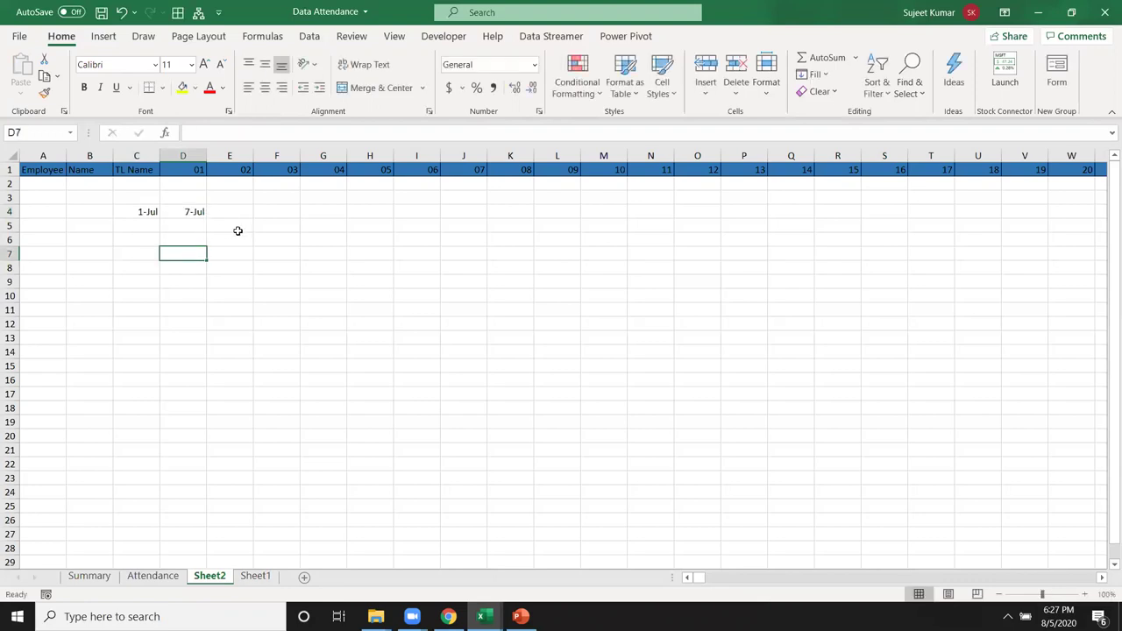
pyautogui.click(238, 230)
pyautogui.write('=cou')
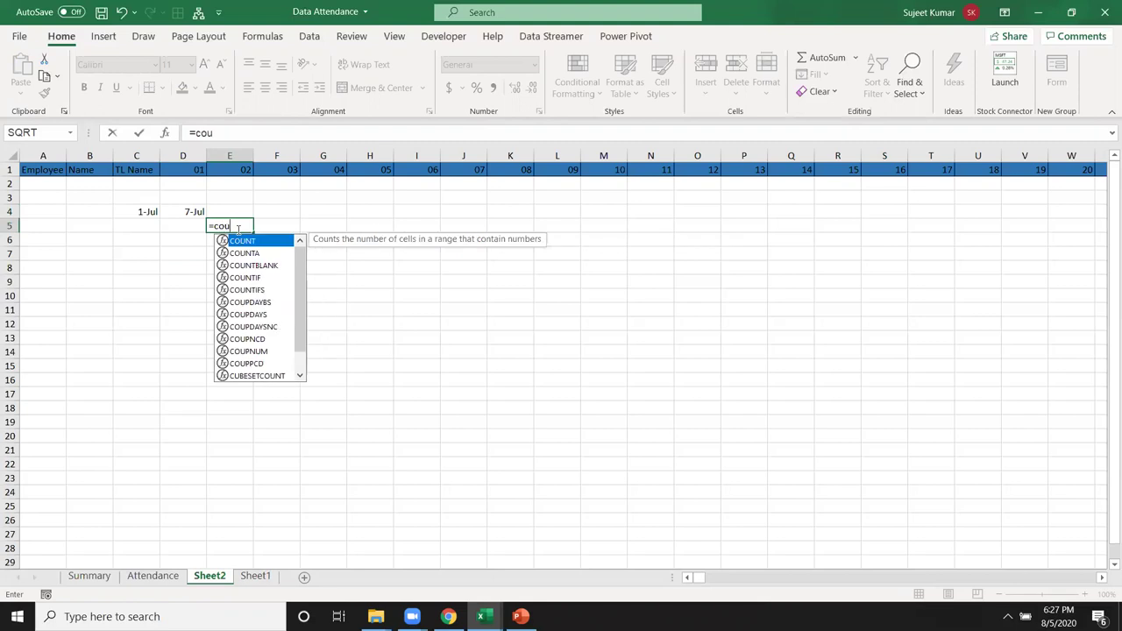
# - Complete =COUNTIF(1:1,C4) in E5, returning 1
pyautogui.press('Down')
pyautogui.press('Down')
pyautogui.press('Down')
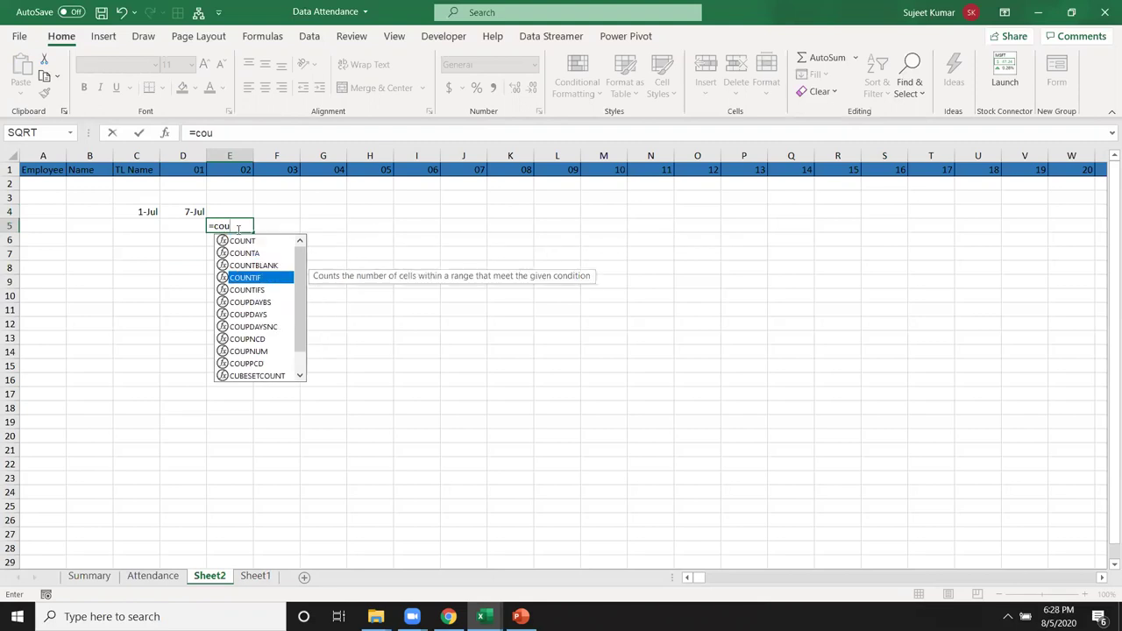
pyautogui.press('Tab')
pyautogui.click(13, 169)
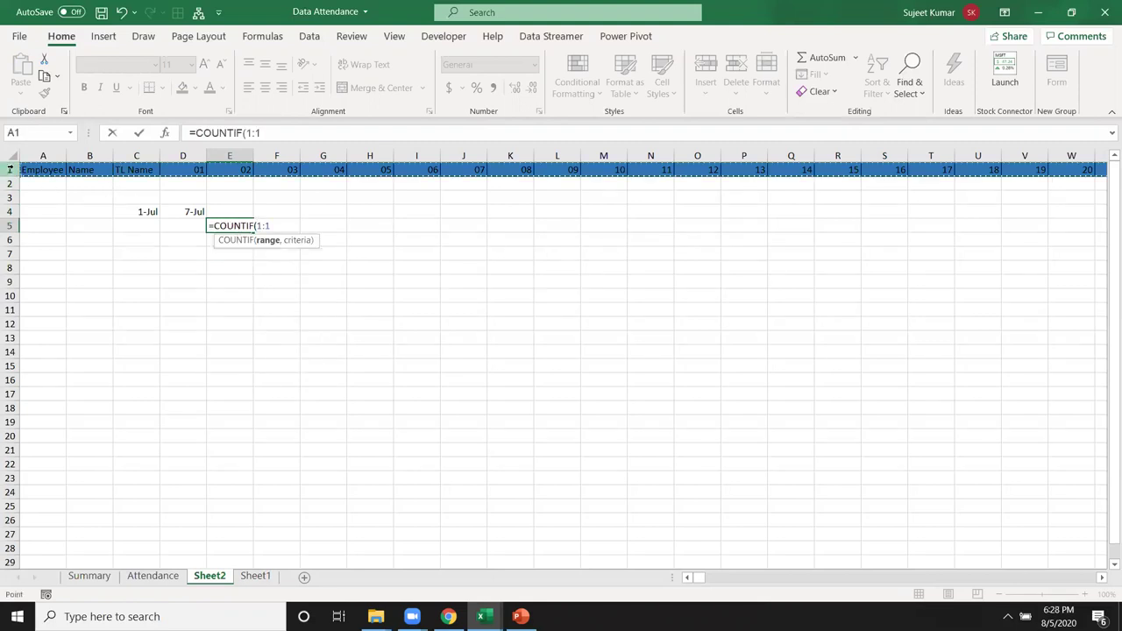
pyautogui.write(',')
pyautogui.click(153, 212)
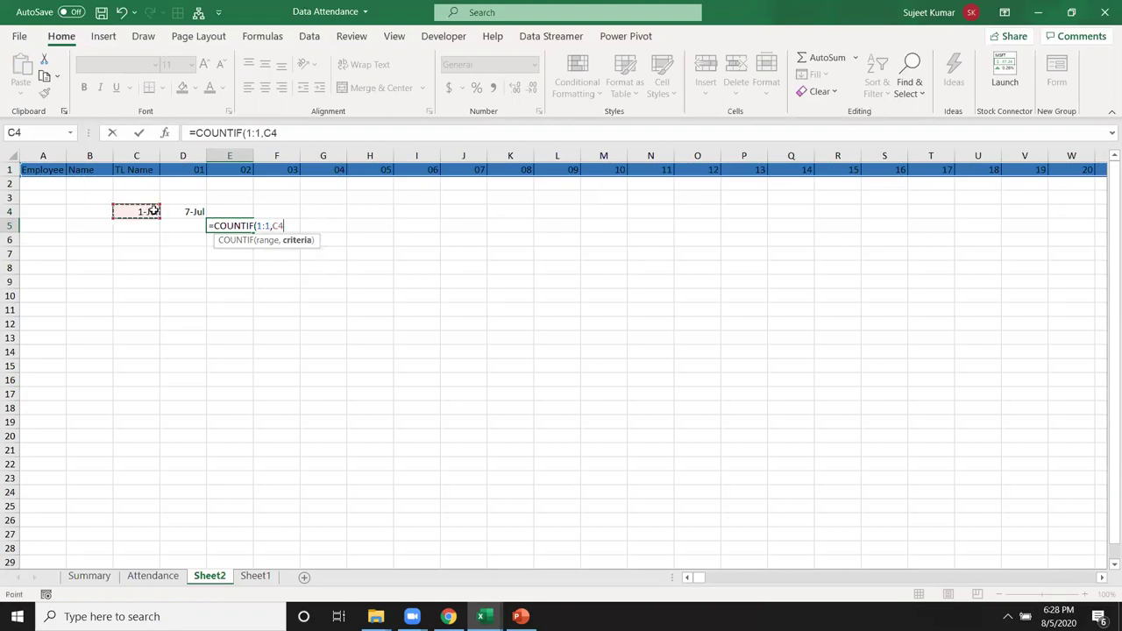
pyautogui.press('Return')
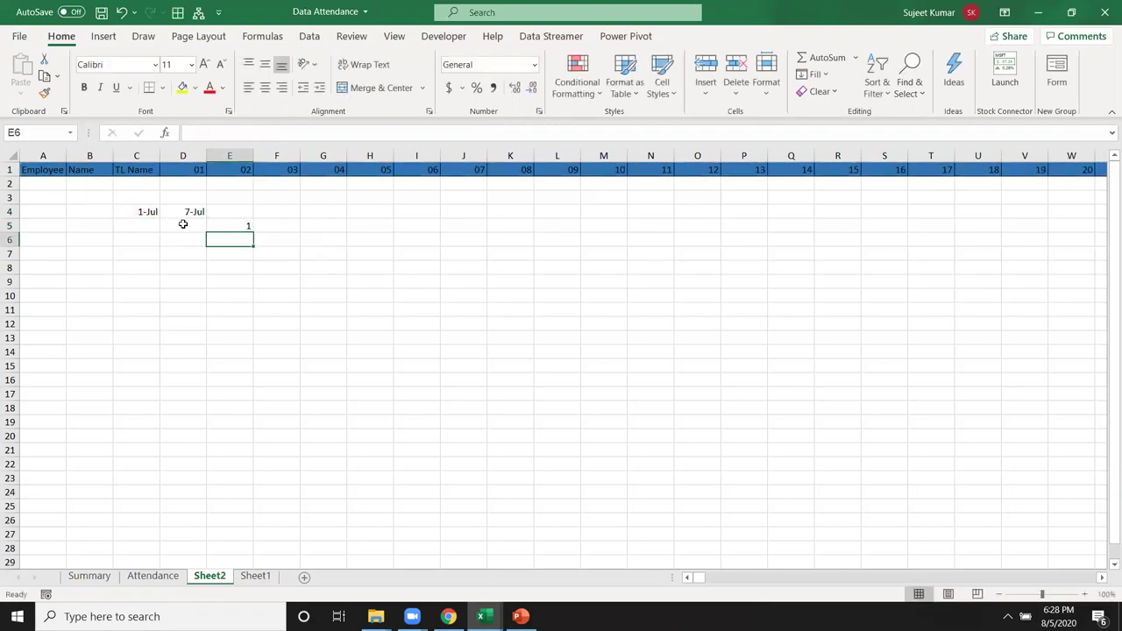
pyautogui.moveTo(149, 212); pyautogui.dragTo(184, 214)
# - Enter =COUNTIFS(1:1,">="&C4) in E6, returning 31
pyautogui.click(236, 239)
pyautogui.write('=cou')
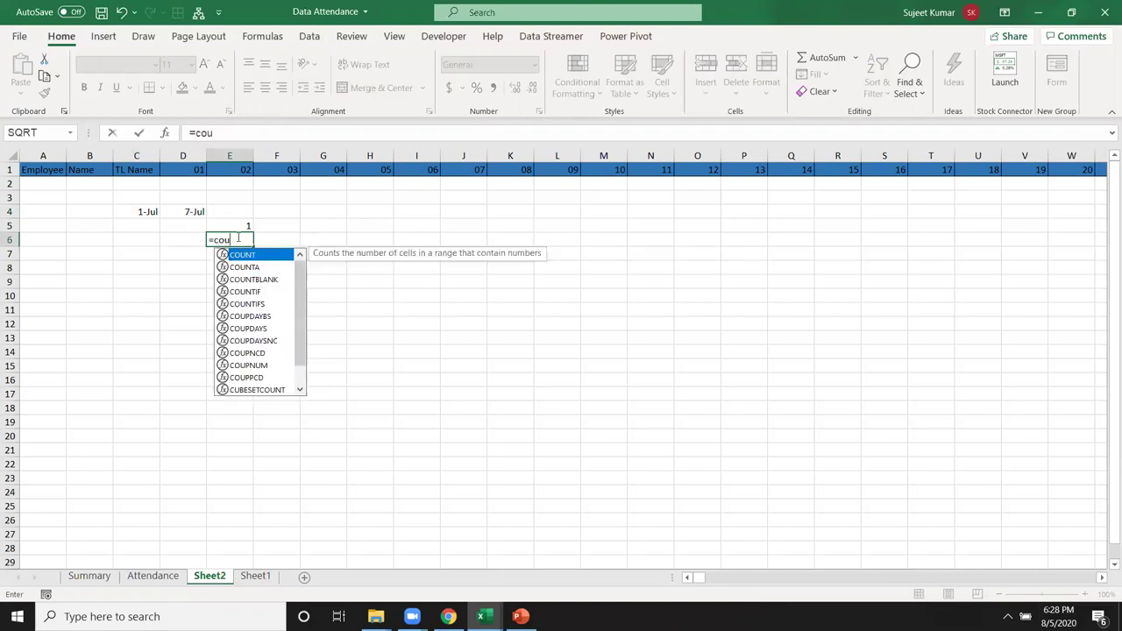
pyautogui.press('Down')
pyautogui.press('Down')
pyautogui.press('Down')
pyautogui.press('Down')
pyautogui.press('Tab')
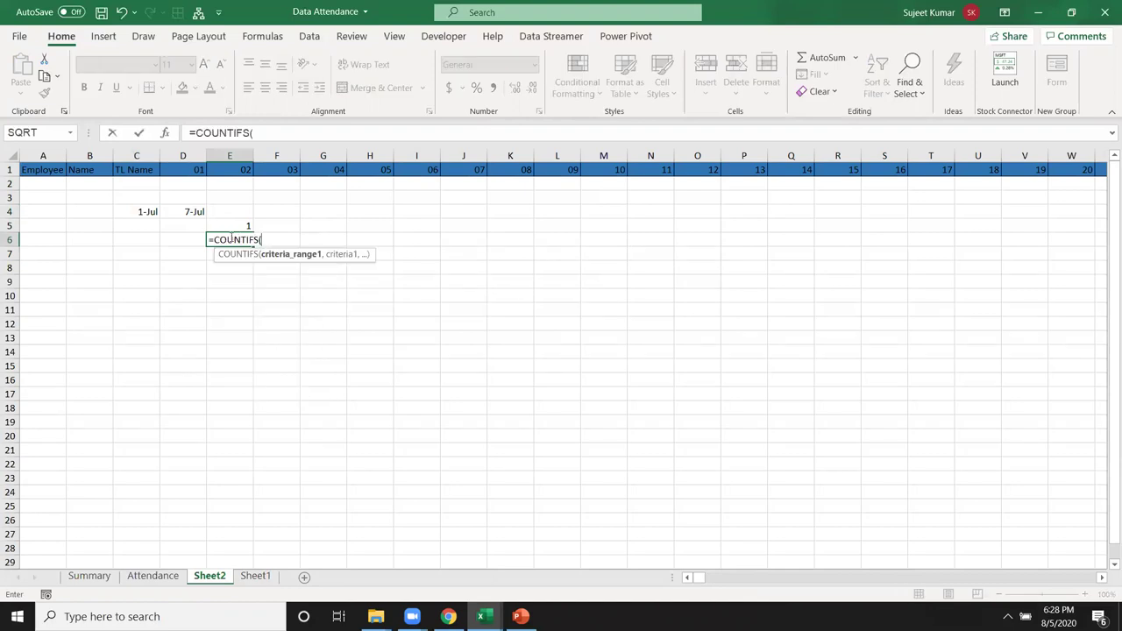
pyautogui.click(12, 169)
pyautogui.write(',">="')
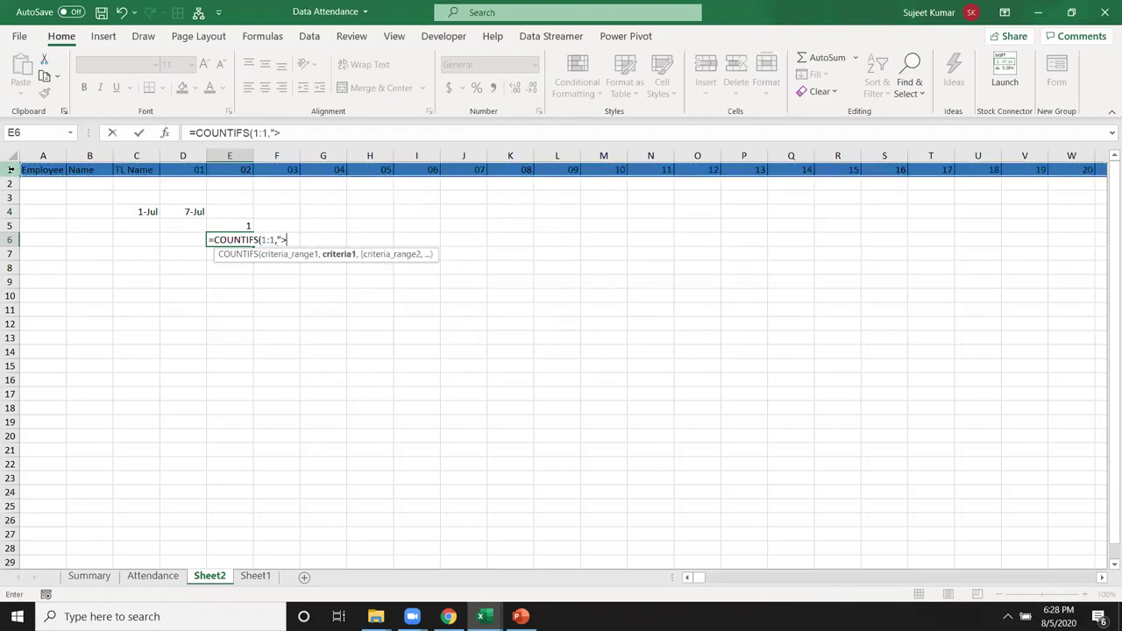
pyautogui.write('&')
pyautogui.click(125, 211)
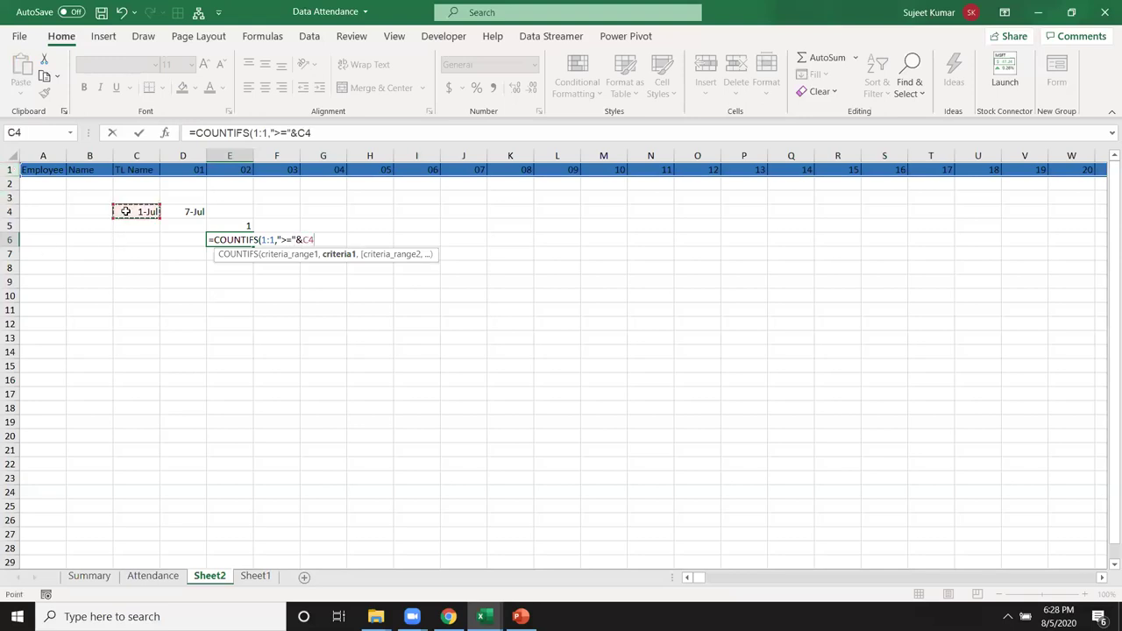
pyautogui.press('Return')
pyautogui.press('Up')
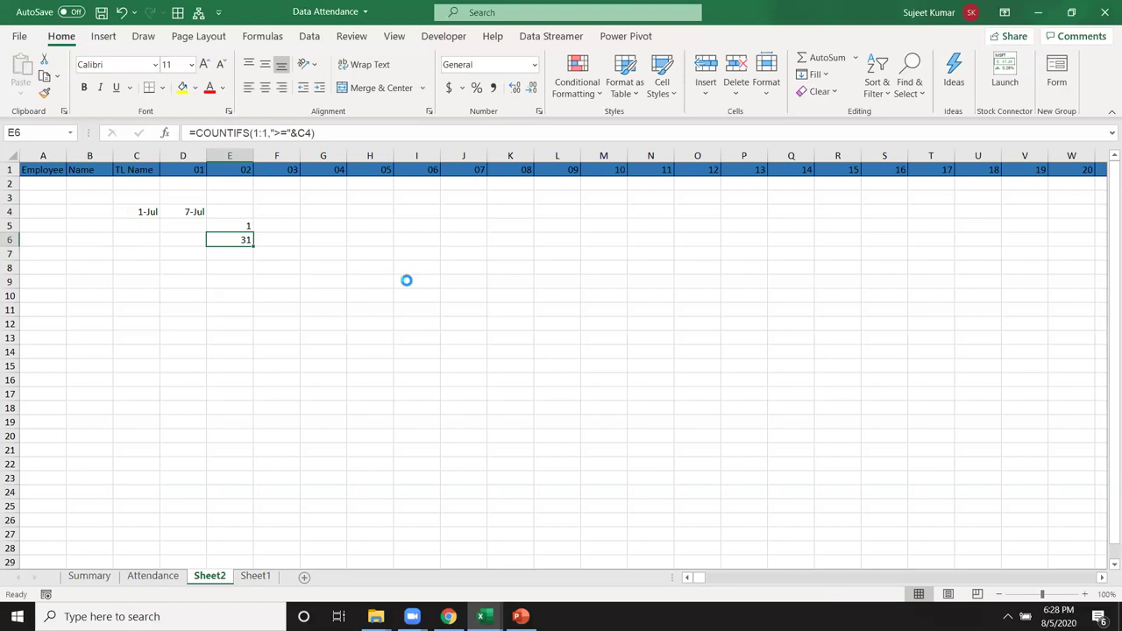
pyautogui.keyDown('ctrl'); pyautogui.scroll(5, 407, 280); pyautogui.keyUp('ctrl')
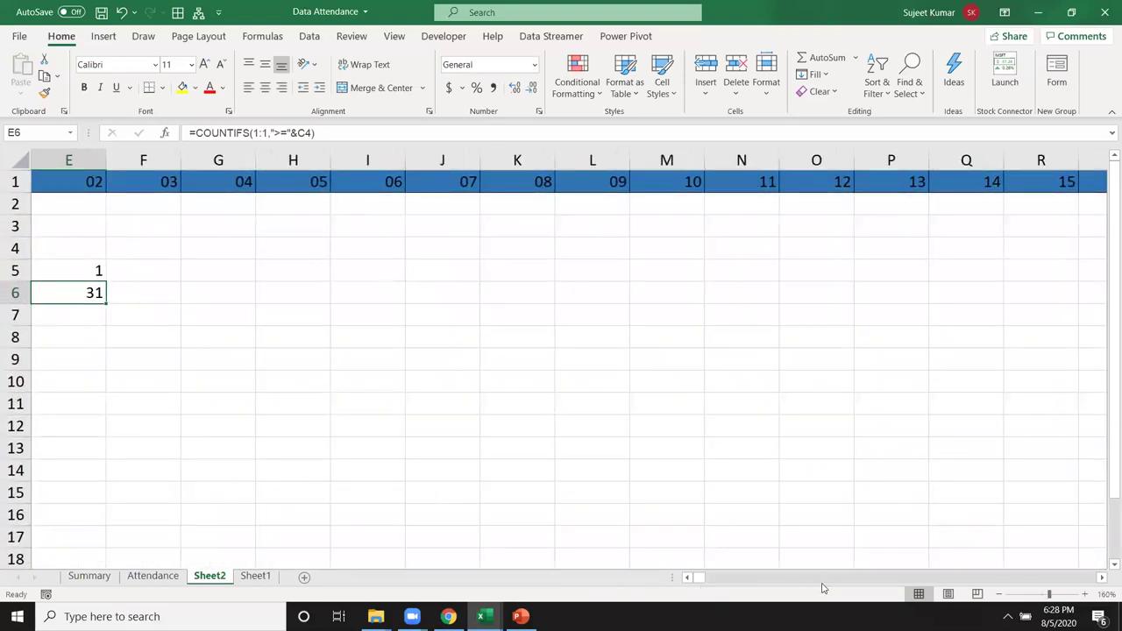
# - Add a second COUNTIFS condition in E6 so row-1 dates must also be <= the 7-Jul date in D4
pyautogui.press('Home')
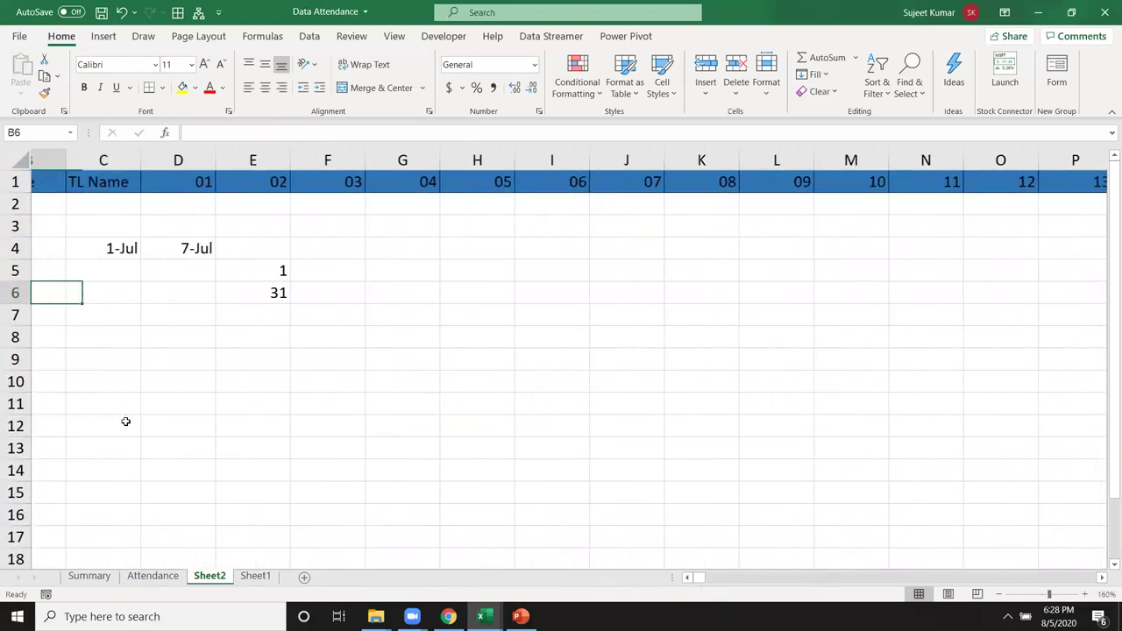
pyautogui.keyDown('ctrl'); pyautogui.scroll(5, 73, 421); pyautogui.keyUp('ctrl')
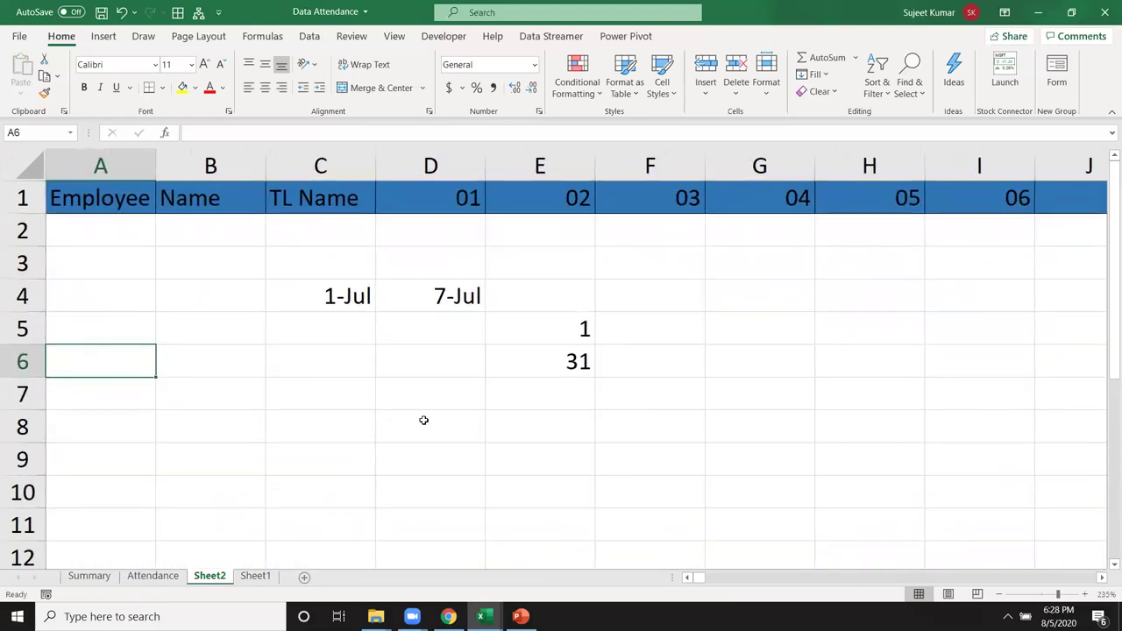
pyautogui.doubleClick(531, 361)
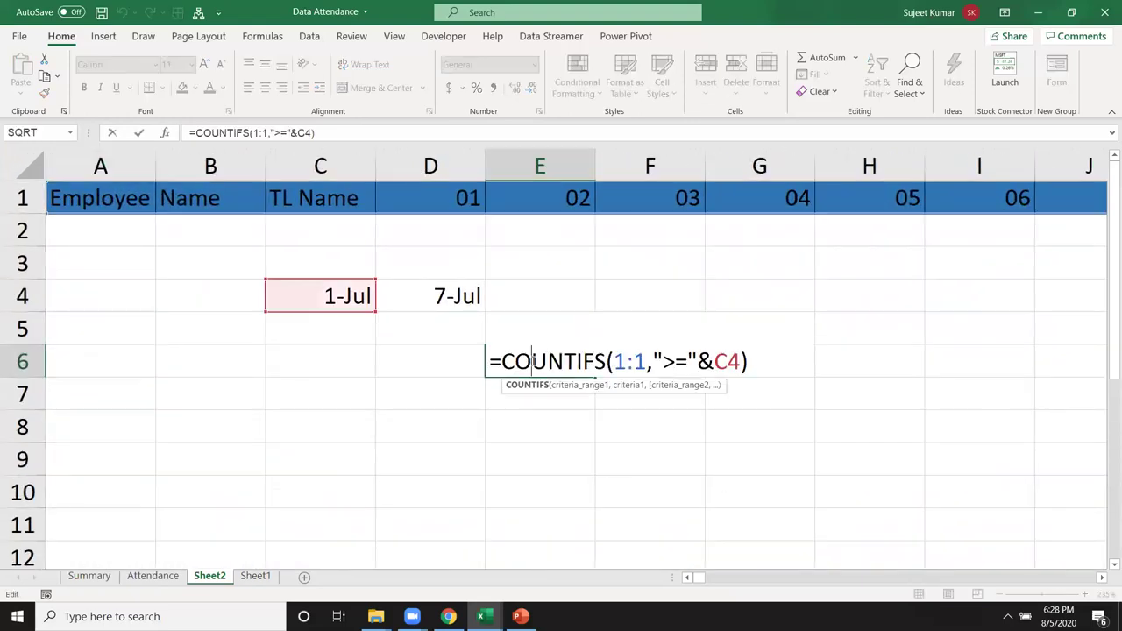
pyautogui.click(753, 363)
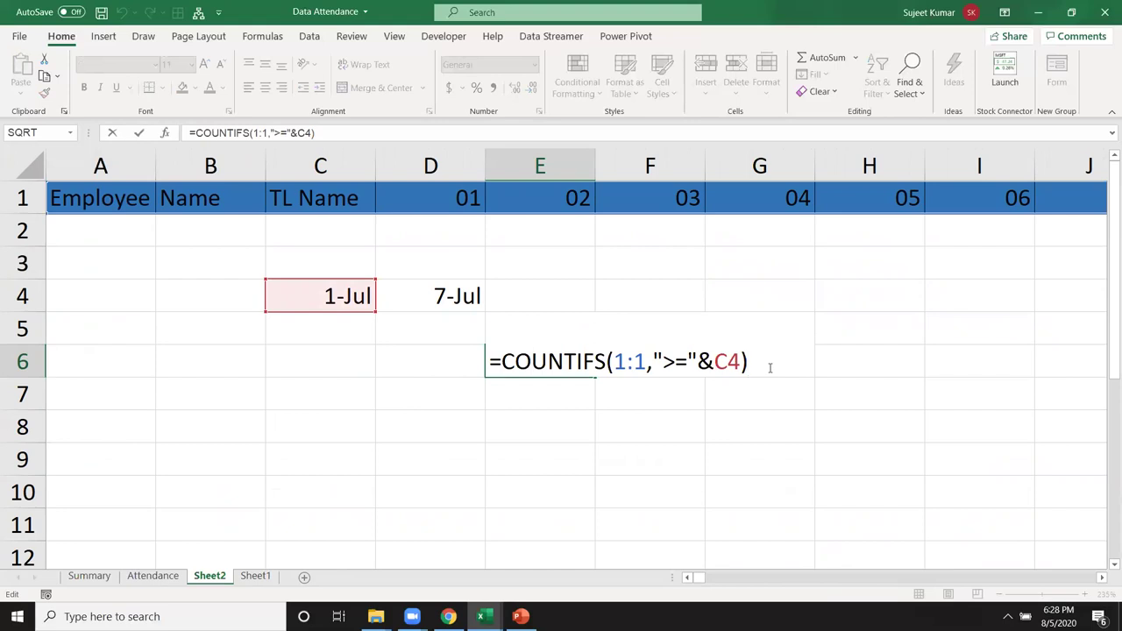
pyautogui.press('BackSpace')
pyautogui.write(',')
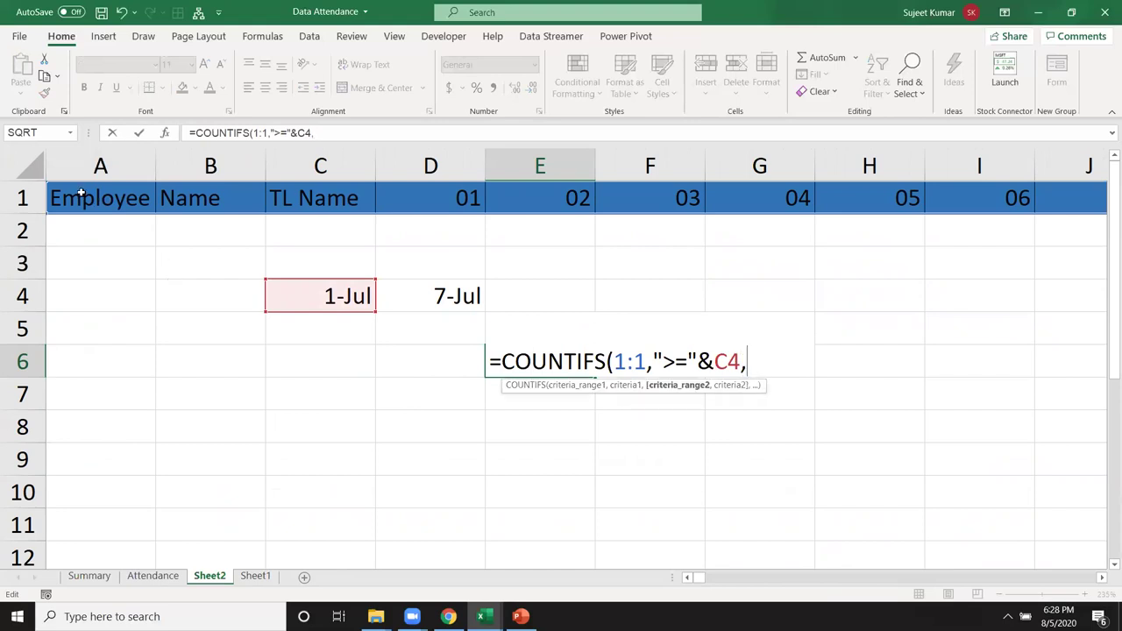
pyautogui.click(23, 198)
pyautogui.write(',')
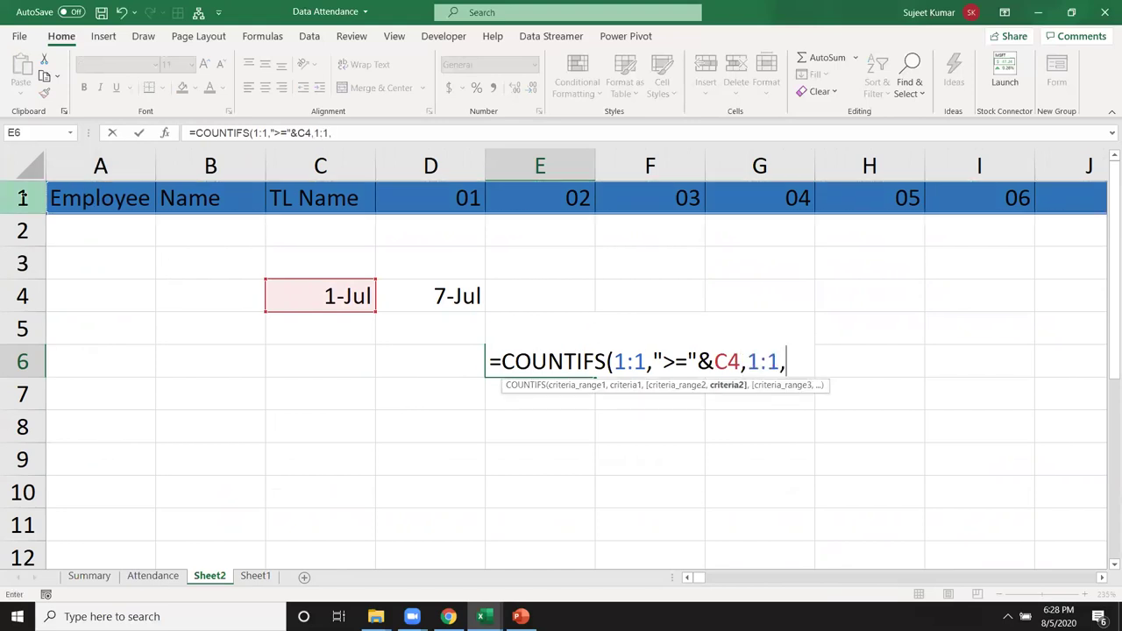
pyautogui.write('"<=')
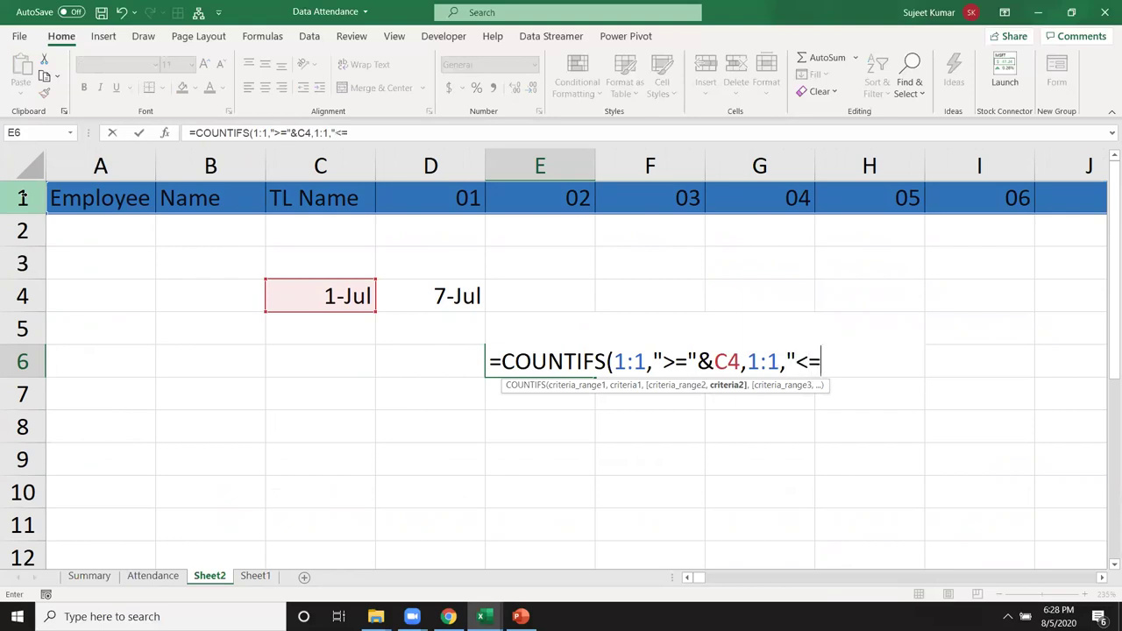
pyautogui.write('"&')
pyautogui.click(413, 296)
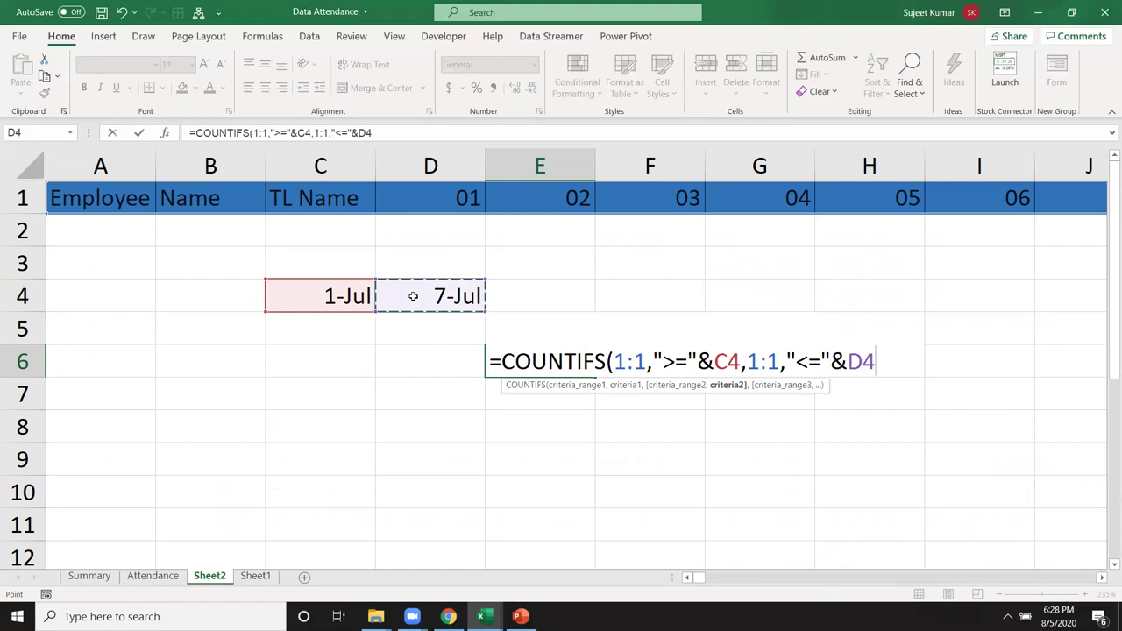
pyautogui.press('Return')
# - Clear the 03 header in F1 to test the count, review E6's formula, then go to Attendance
pyautogui.press('Up')
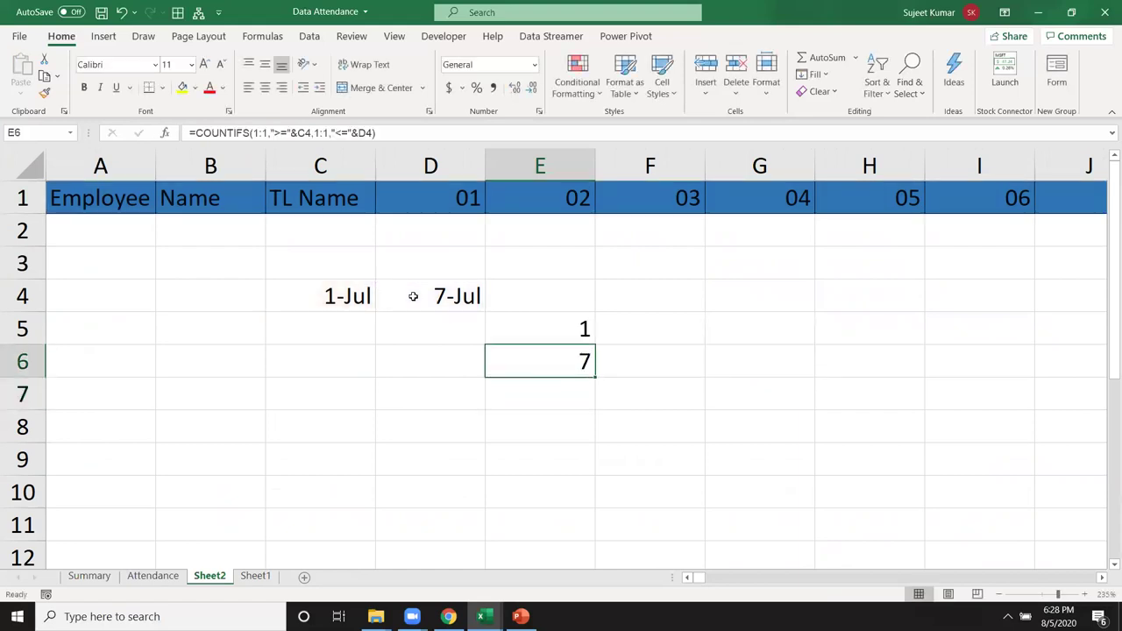
pyautogui.press('Up')
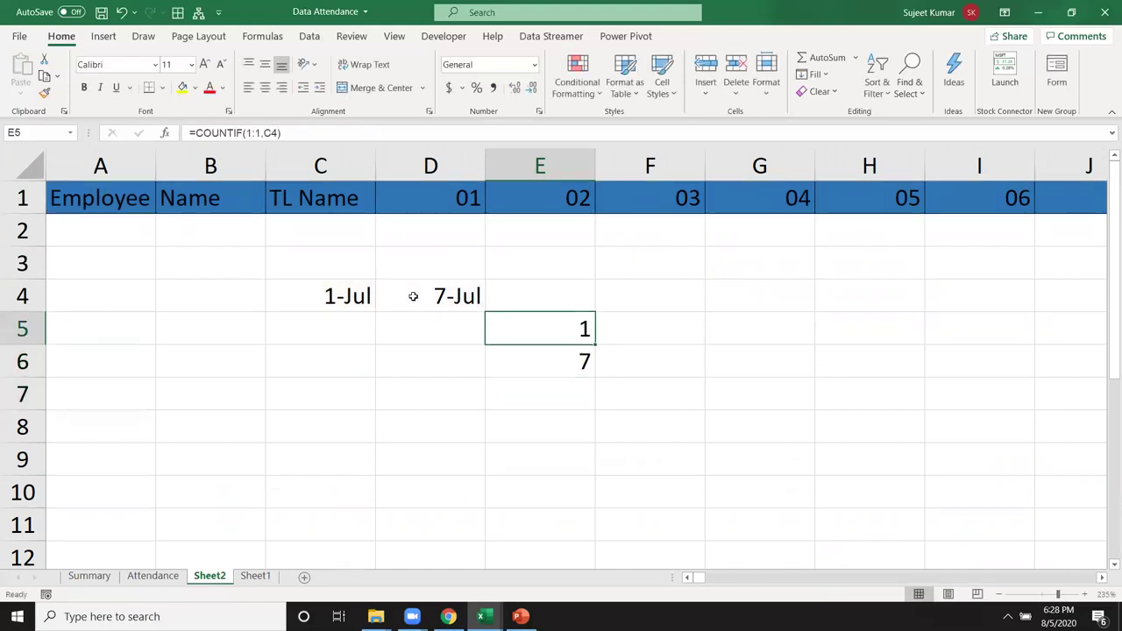
pyautogui.press('Up')
pyautogui.press('Up')
pyautogui.press('Up')
pyautogui.press('Right')
pyautogui.press('Delete')
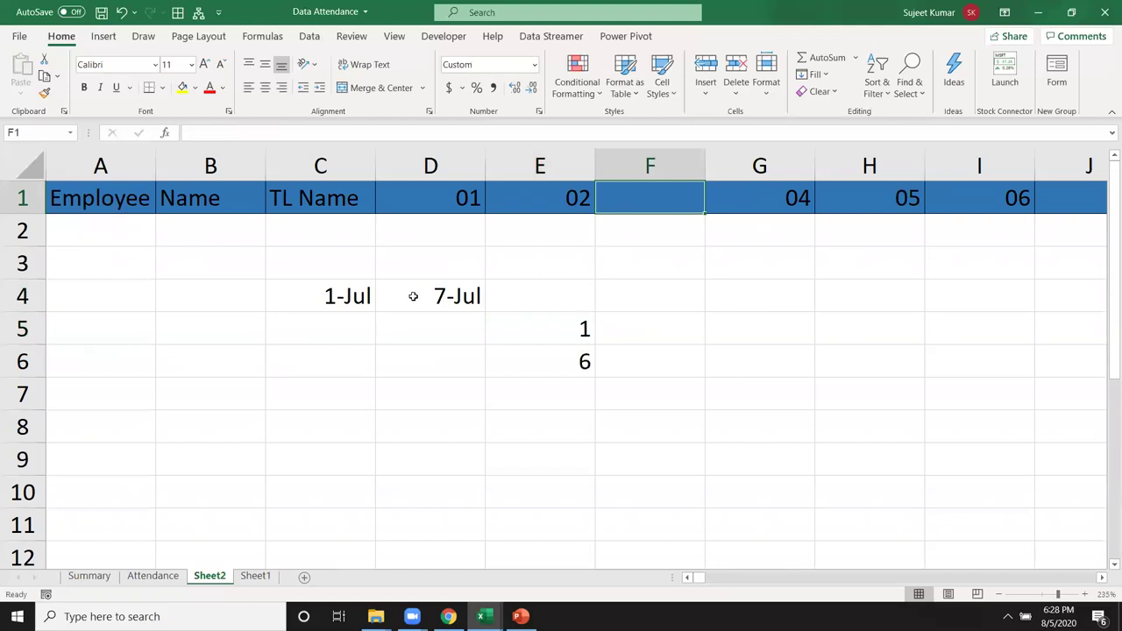
pyautogui.press('Down')
pyautogui.press('Down')
pyautogui.press('Down')
pyautogui.press('Down')
pyautogui.press('Down')
pyautogui.press('Left')
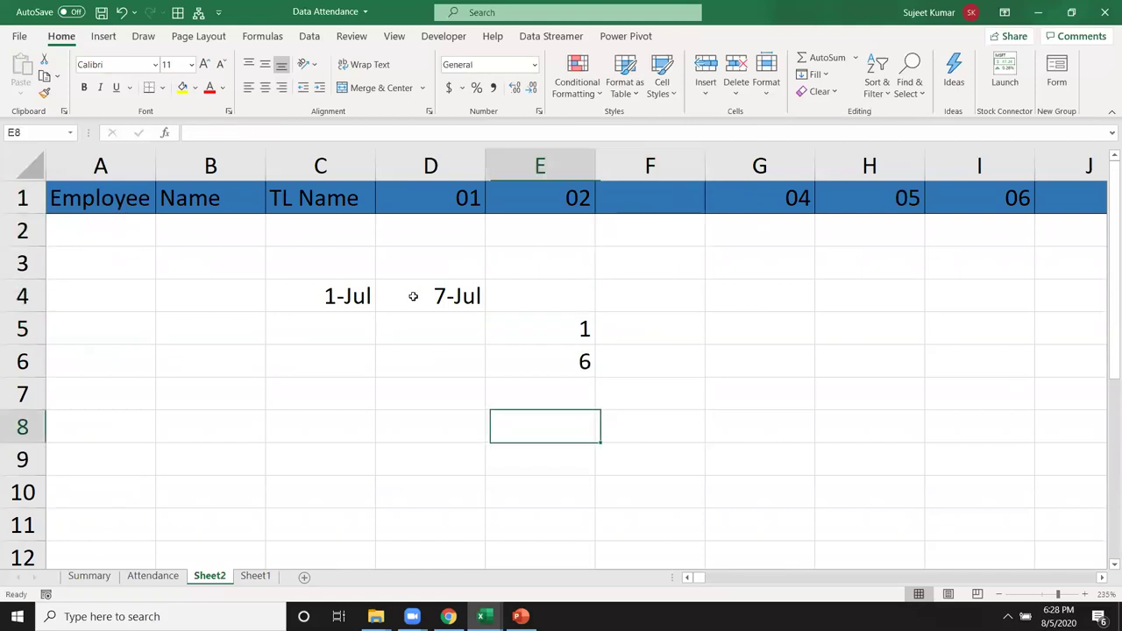
pyautogui.press('Up')
pyautogui.press('Up')
pyautogui.press('Up')
pyautogui.press('Down')
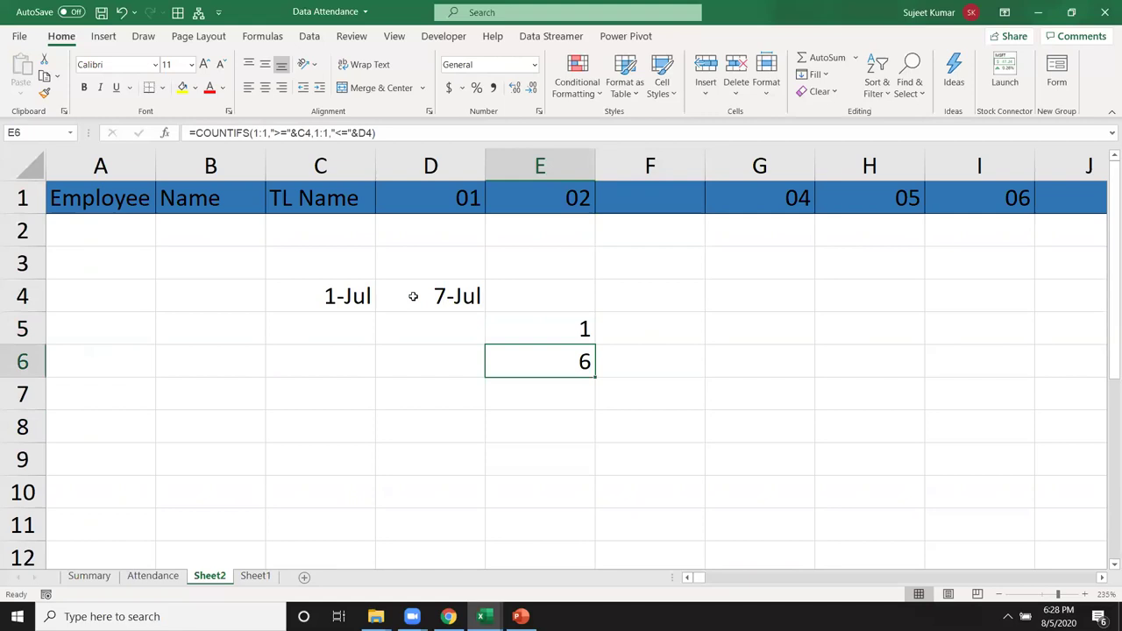
pyautogui.press('F2')
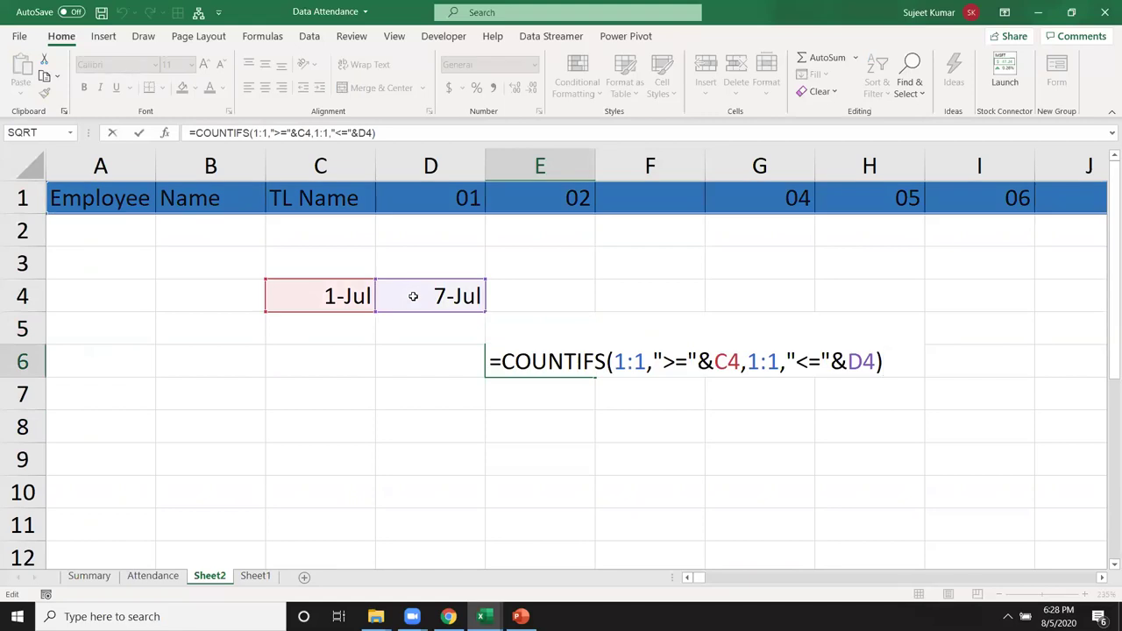
pyautogui.press('Escape')
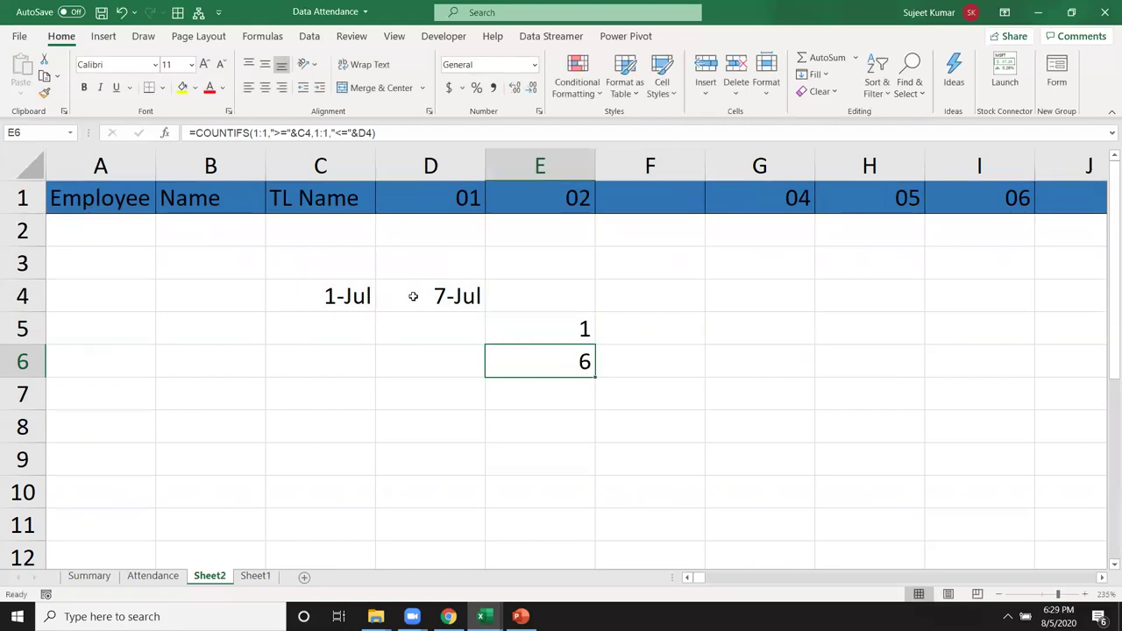
pyautogui.click(150, 579)
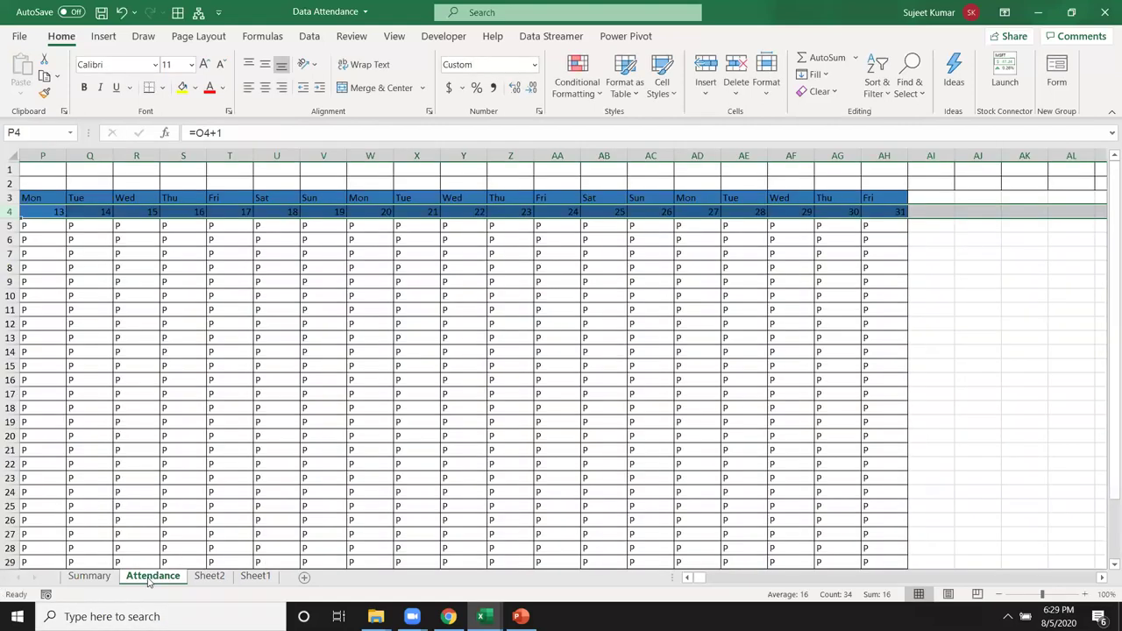
pyautogui.press('Home')
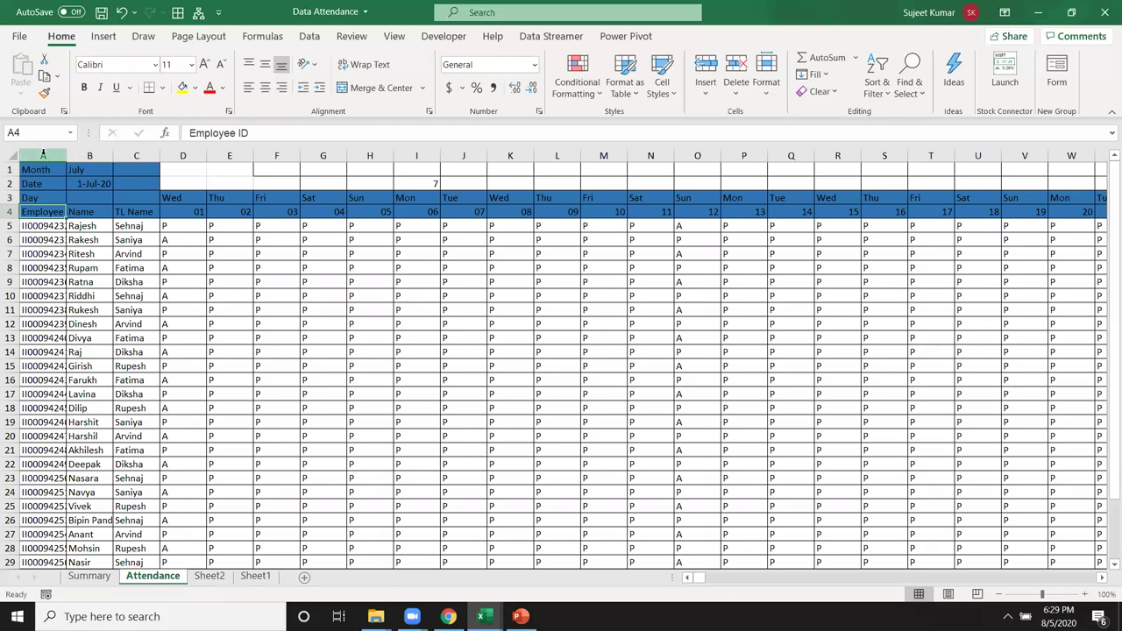
pyautogui.click(43, 154)
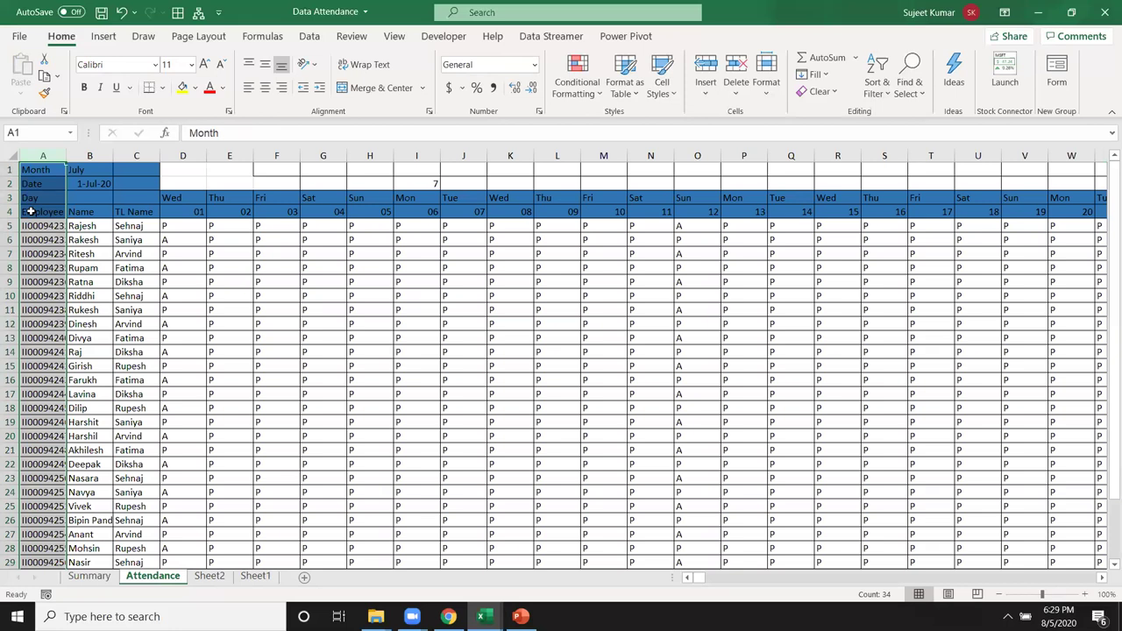
pyautogui.click(36, 227)
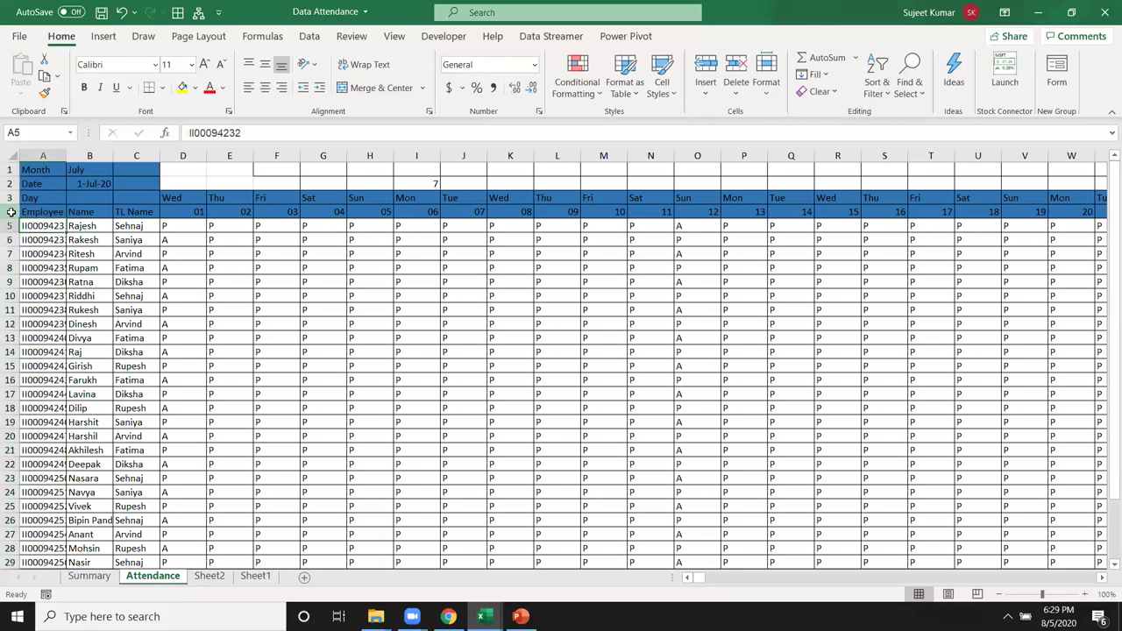
pyautogui.click(11, 212)
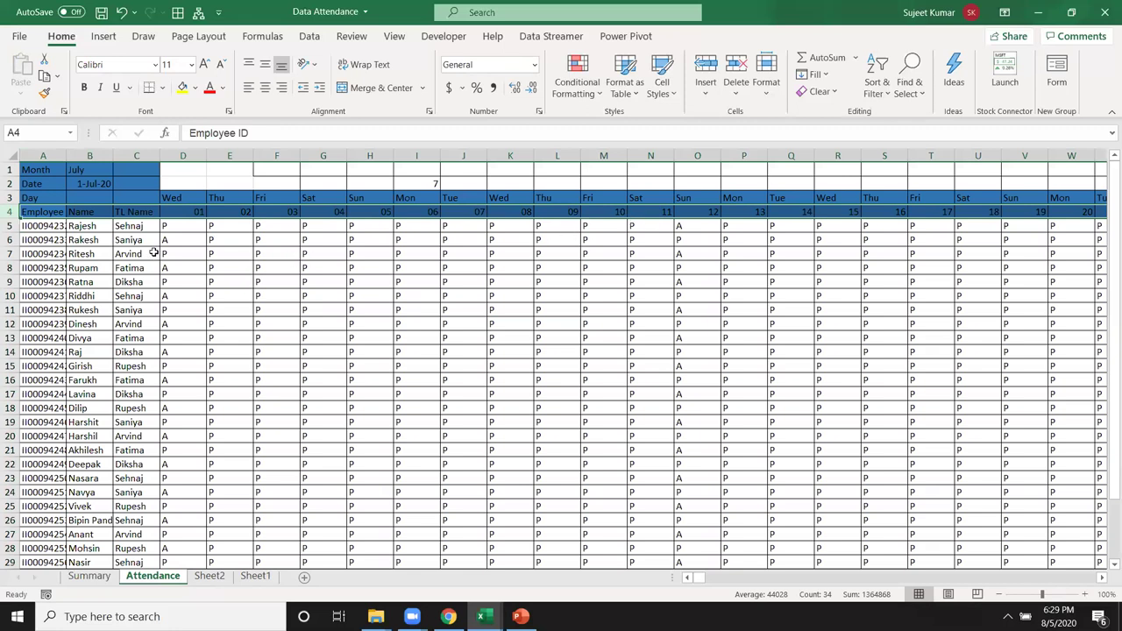
pyautogui.moveTo(154, 240); pyautogui.dragTo(583, 240)
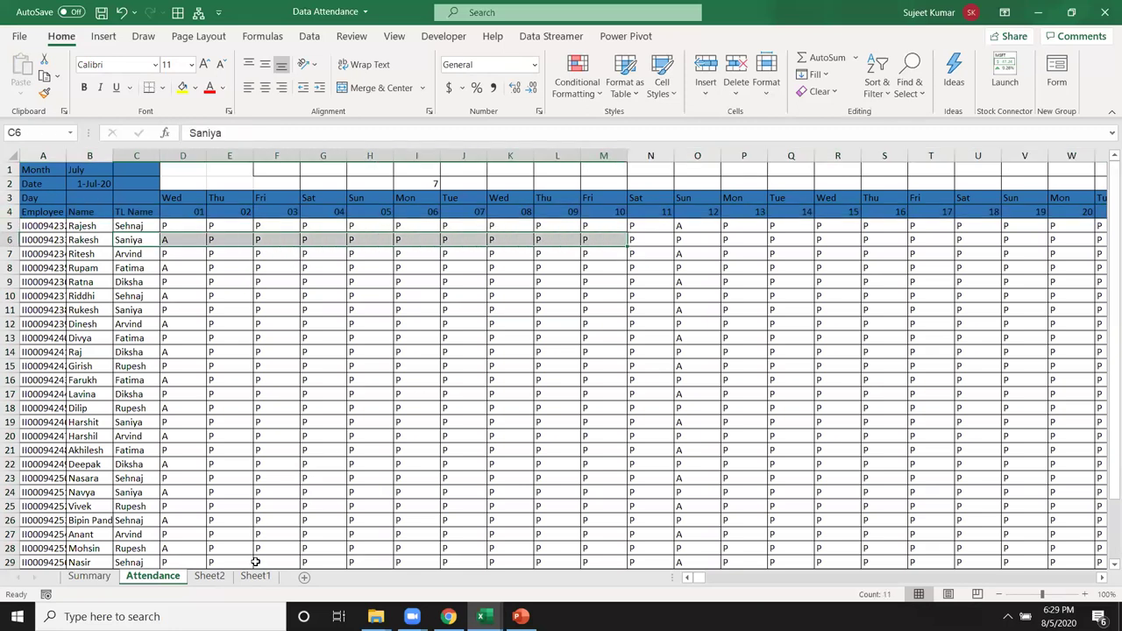
# - Start a COUNTIFS formula in the Summary sheet's C5
pyautogui.click(89, 576)
pyautogui.click(153, 229)
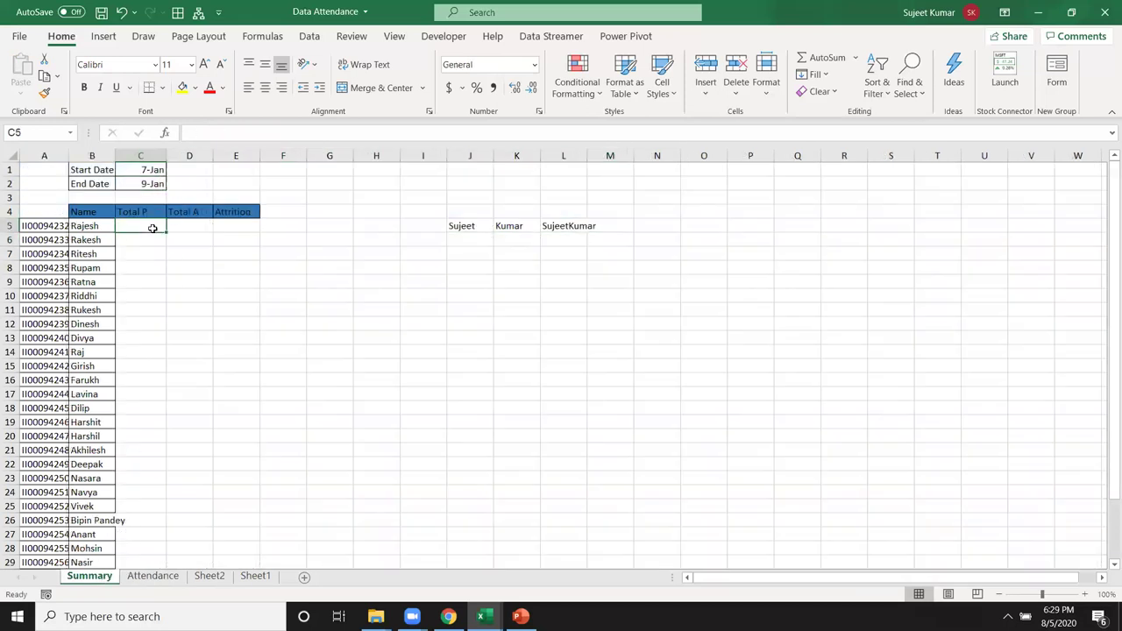
pyautogui.write('=cou')
pyautogui.press('Down')
pyautogui.press('Down')
pyautogui.press('Down')
pyautogui.press('Down')
pyautogui.press('Tab')
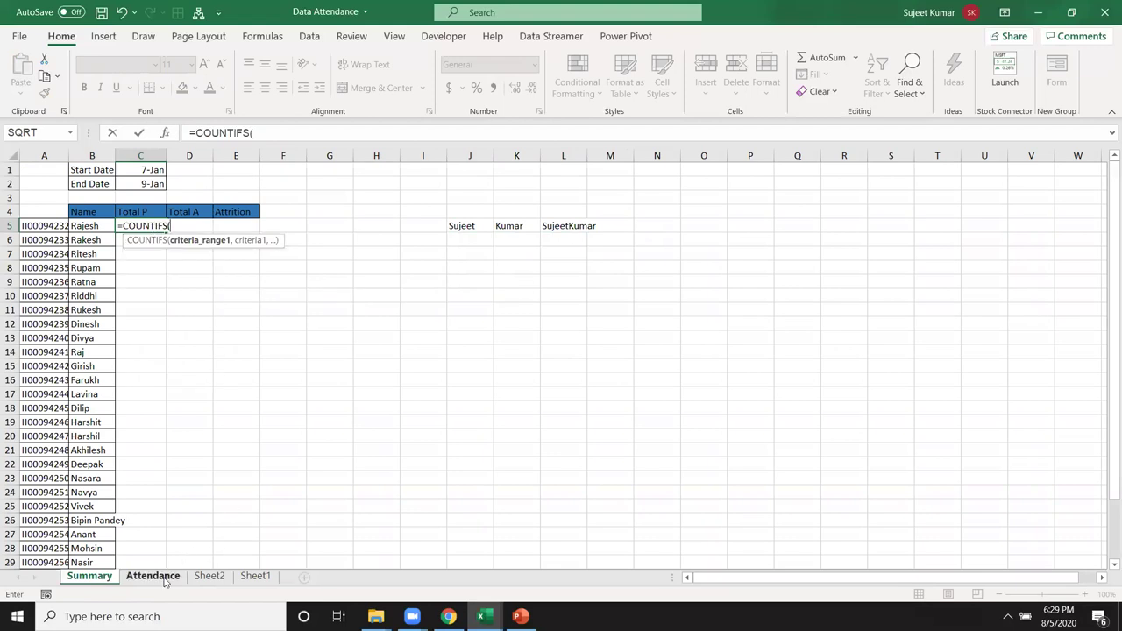
# - Give it criteria Attendance!4:4 >= B2 and Attendance!4:4 <= B3, which returns 0
pyautogui.click(153, 576)
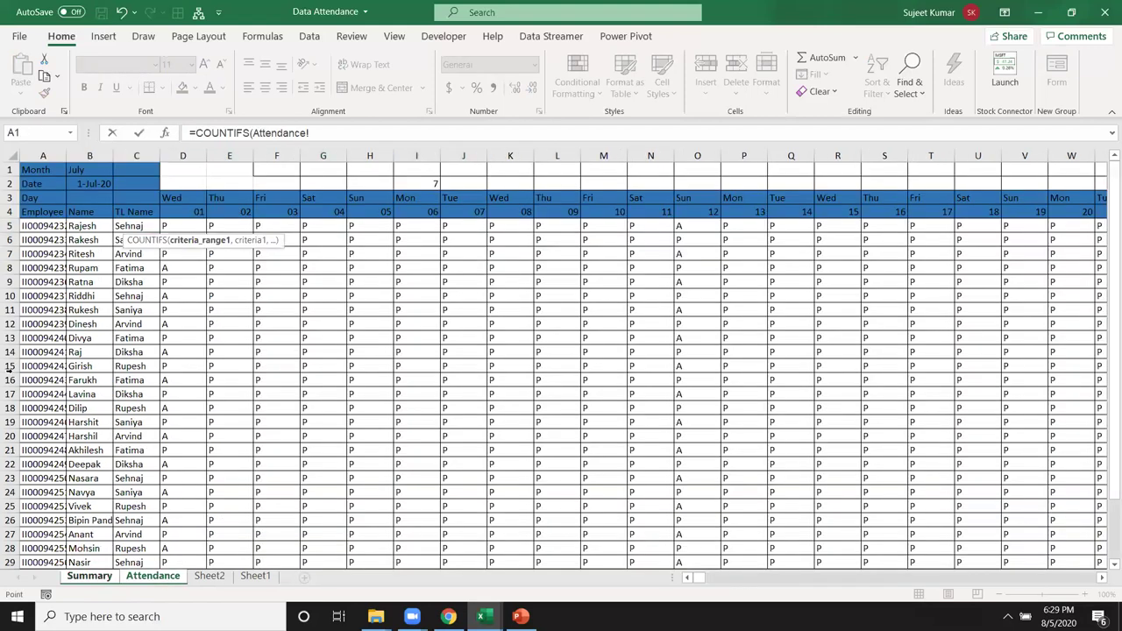
pyautogui.click(11, 212)
pyautogui.write(',">="&')
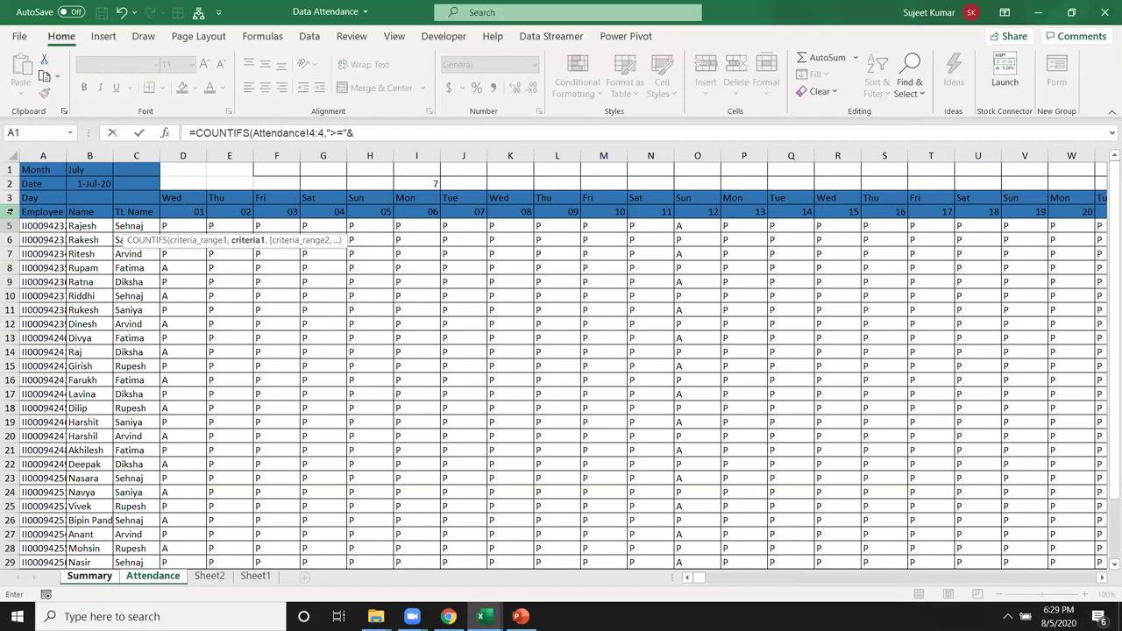
pyautogui.write('b2,')
pyautogui.click(9, 211)
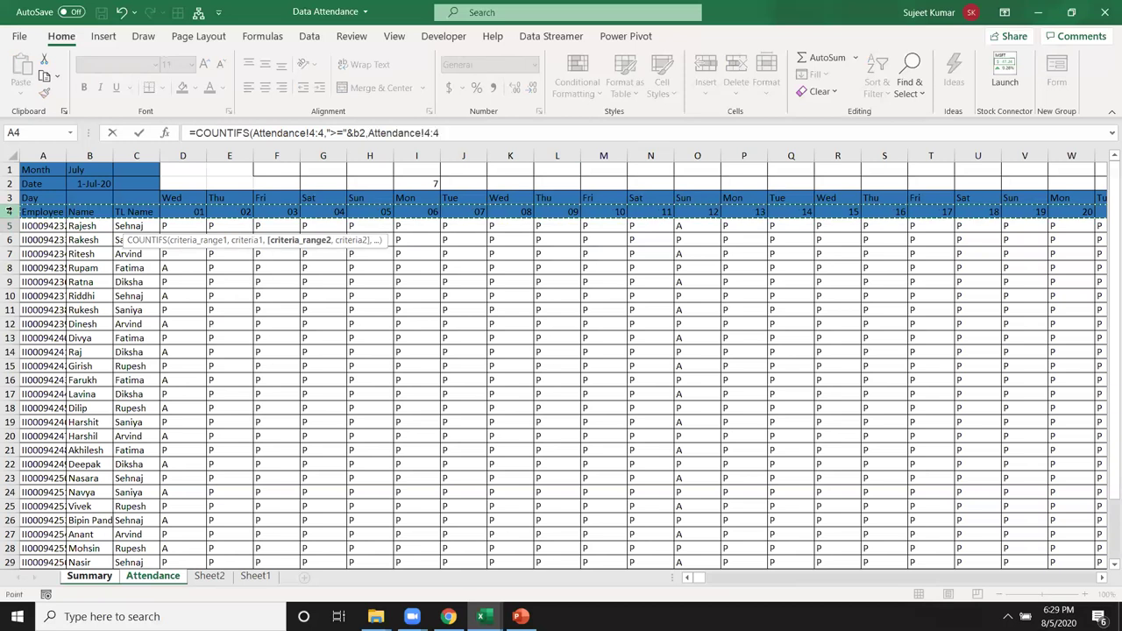
pyautogui.write(',"<=')
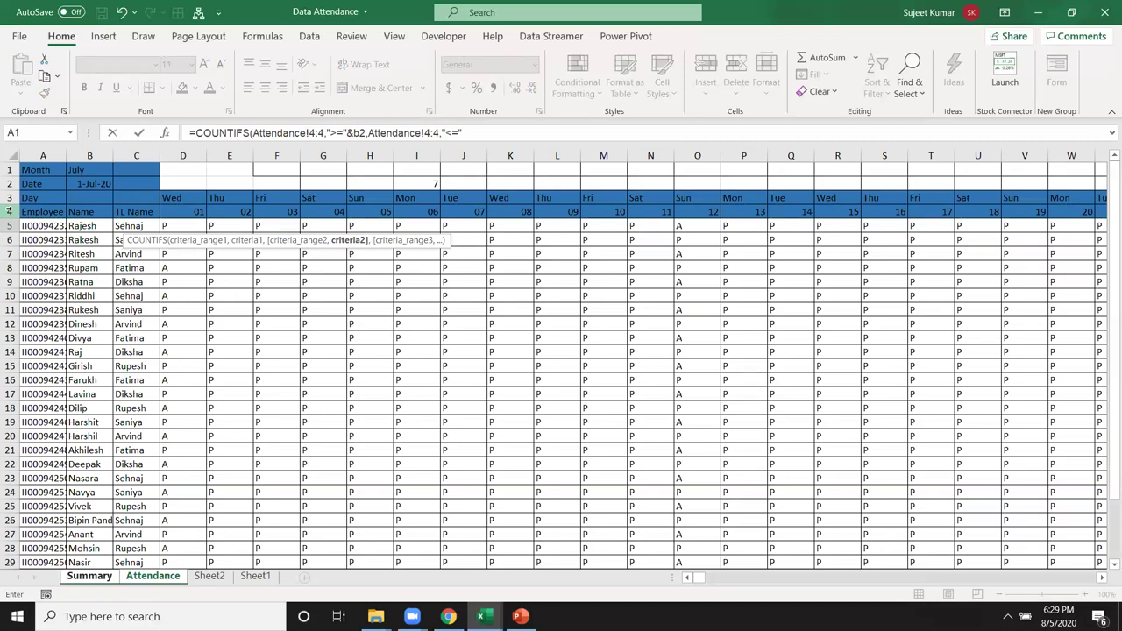
pyautogui.write('b3')
pyautogui.press('Return')
pyautogui.press('Up')
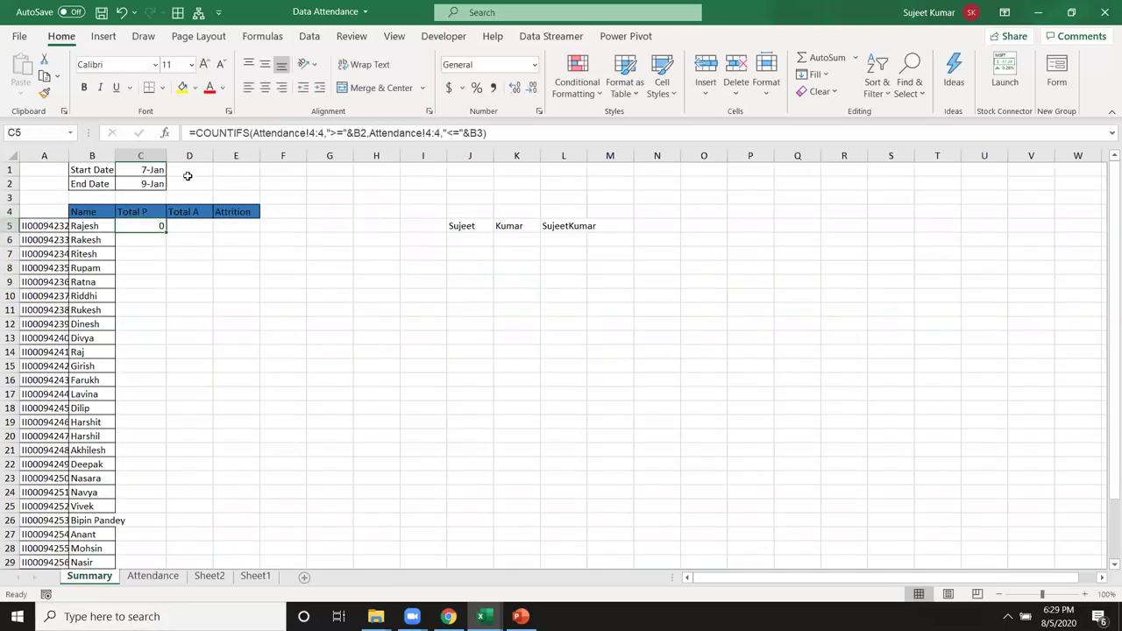
# - Change the column letter of both date references in C5's formula to C
pyautogui.click(355, 132)
pyautogui.press('BackSpace')
pyautogui.write('C')
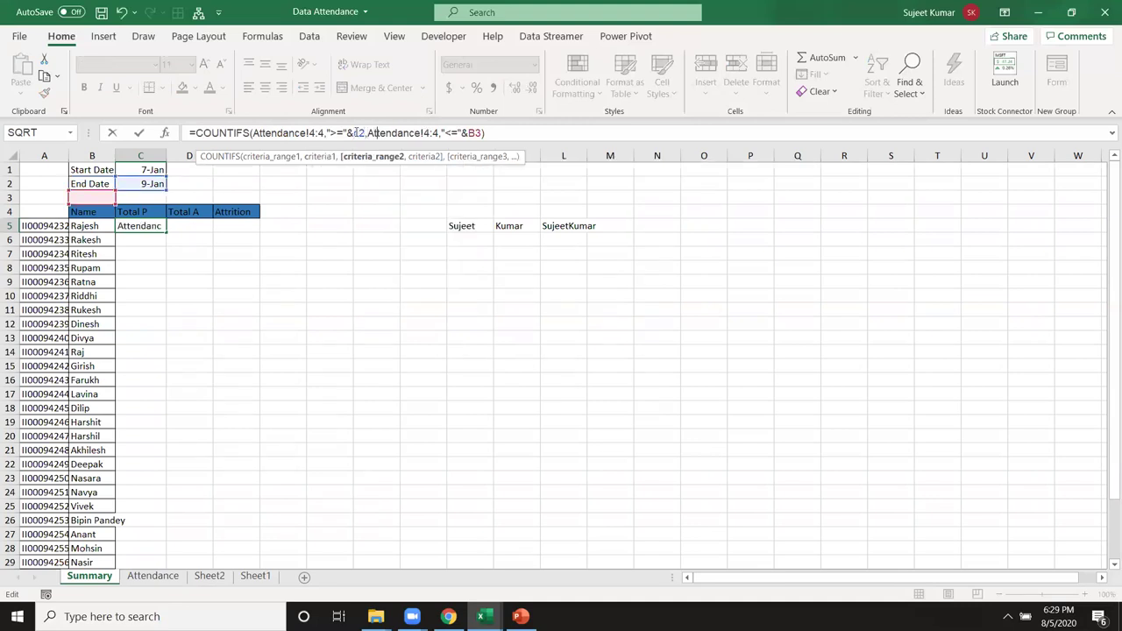
pyautogui.press('Right')
pyautogui.press('Right')
pyautogui.press('Right')
pyautogui.press('Right')
pyautogui.press('Right')
pyautogui.press('Right')
pyautogui.press('Right')
pyautogui.press('Right')
pyautogui.press('Right')
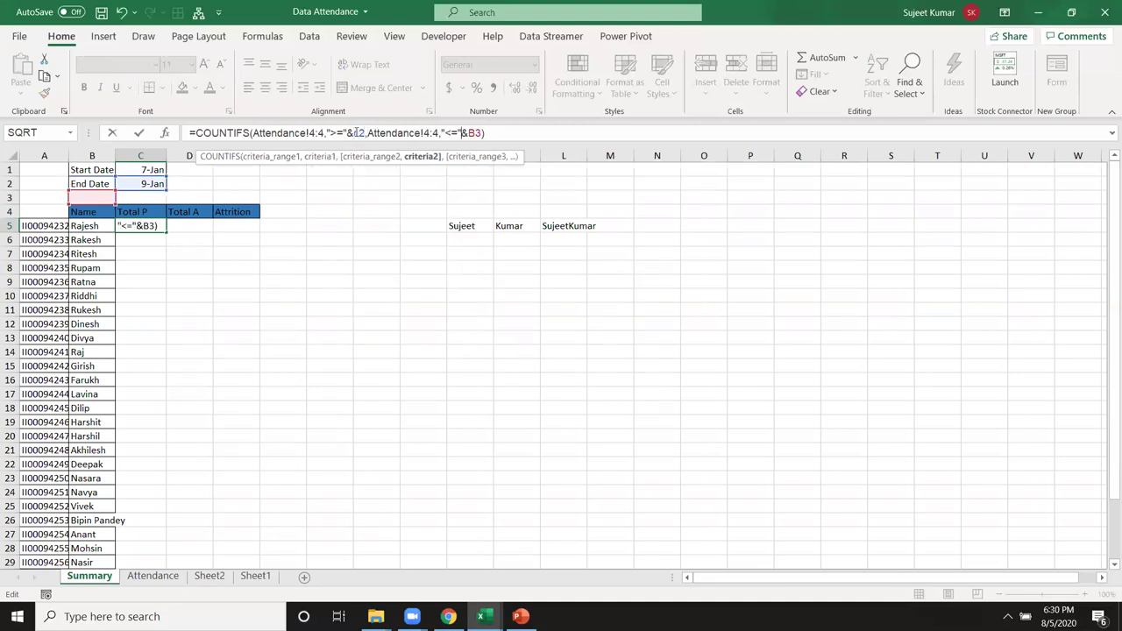
pyautogui.press('Delete')
pyautogui.write('C')
pyautogui.press('Return')
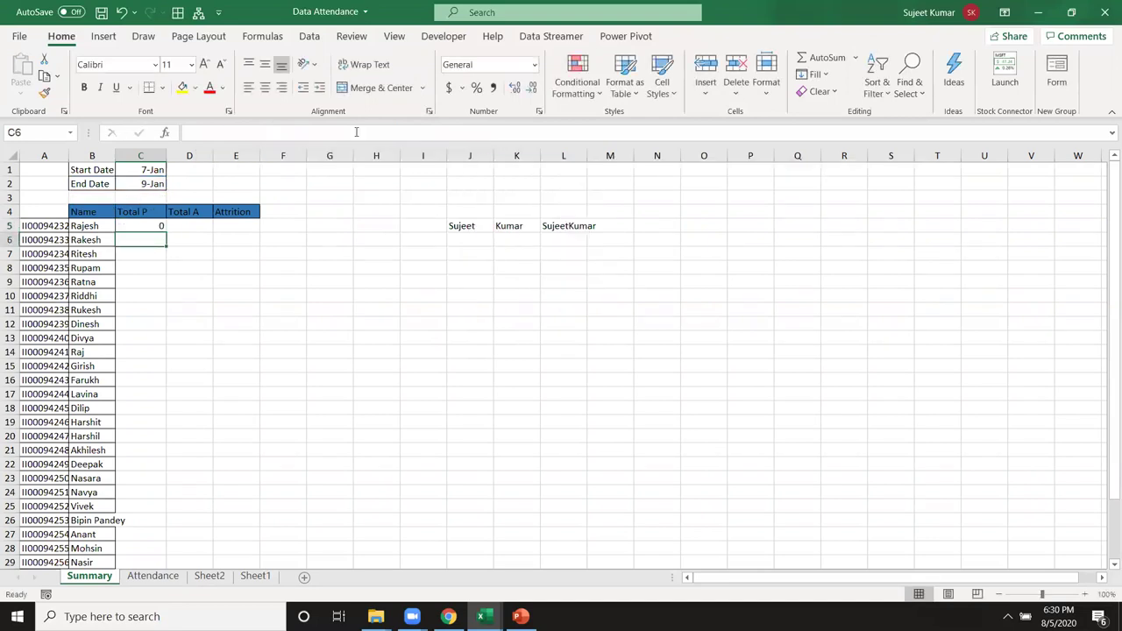
# - Enter the start date 1-Jul in C1 and the end date 7-Jul in C2
pyautogui.click(154, 167)
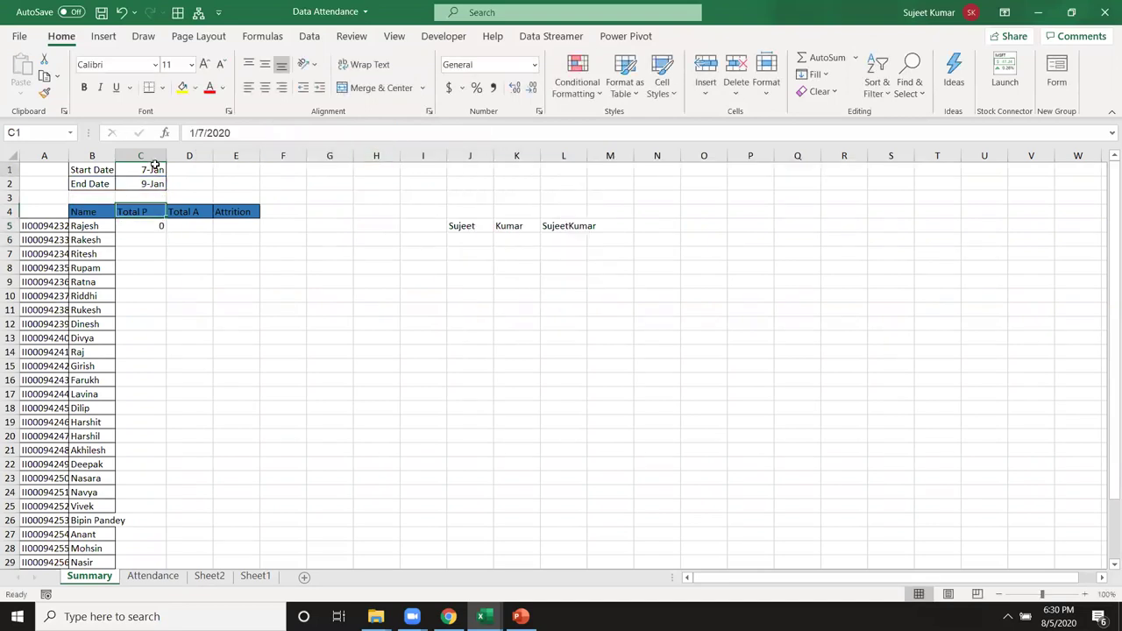
pyautogui.write('1/1')
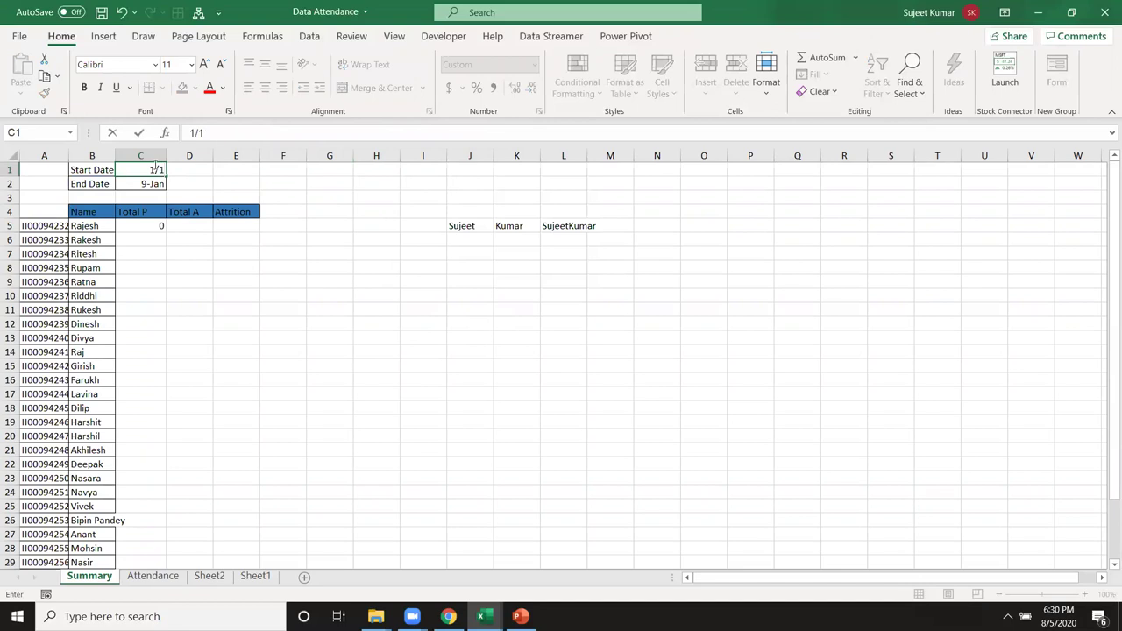
pyautogui.write('/2020')
pyautogui.press('Return')
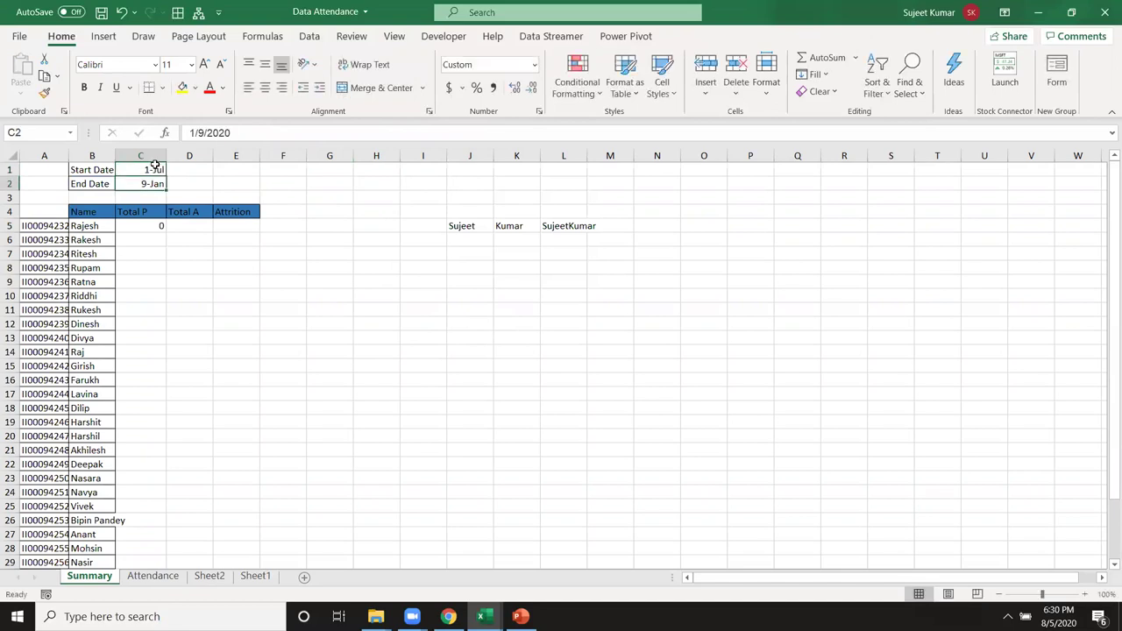
pyautogui.write('1/7')
pyautogui.press('Escape')
pyautogui.press('Delete')
pyautogui.write('7/7')
pyautogui.press('Return')
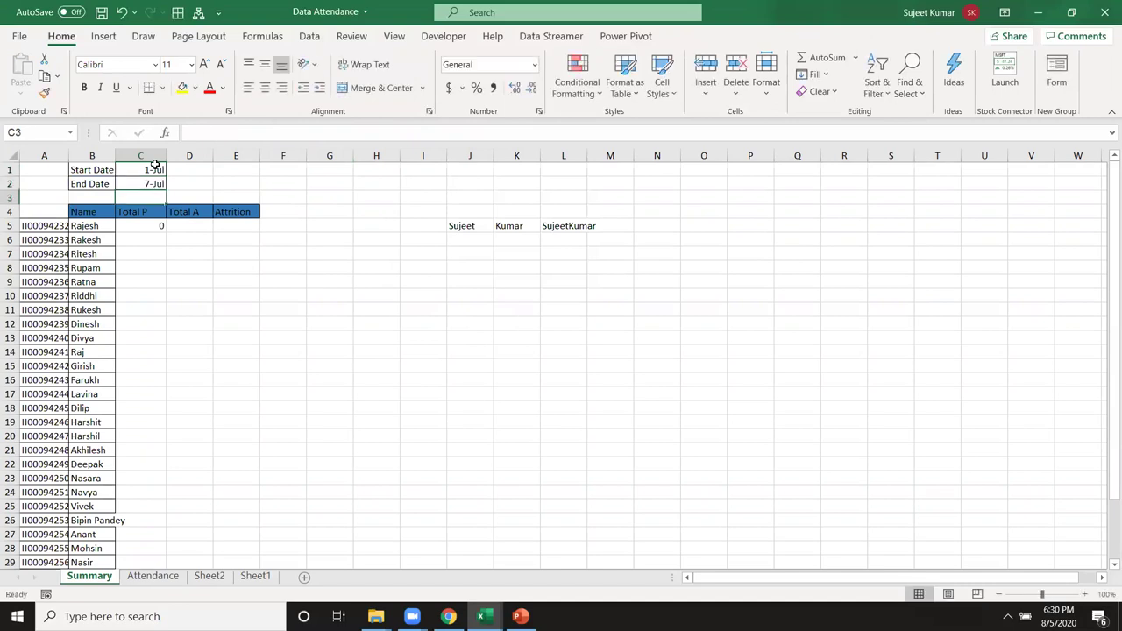
pyautogui.click(171, 169)
pyautogui.click(157, 169)
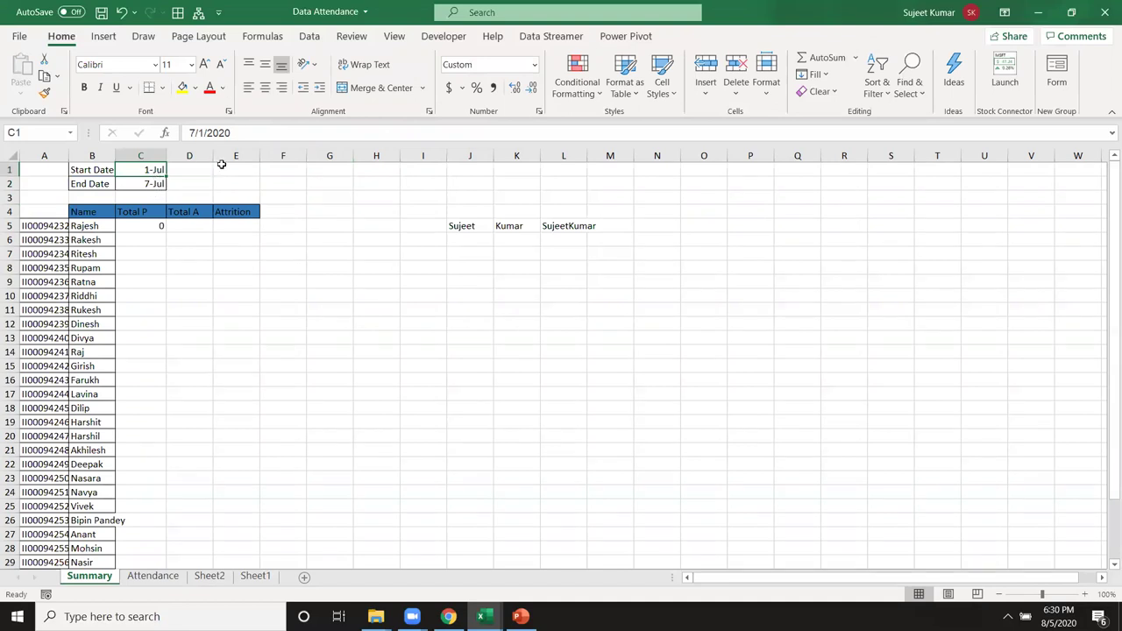
pyautogui.press('Down')
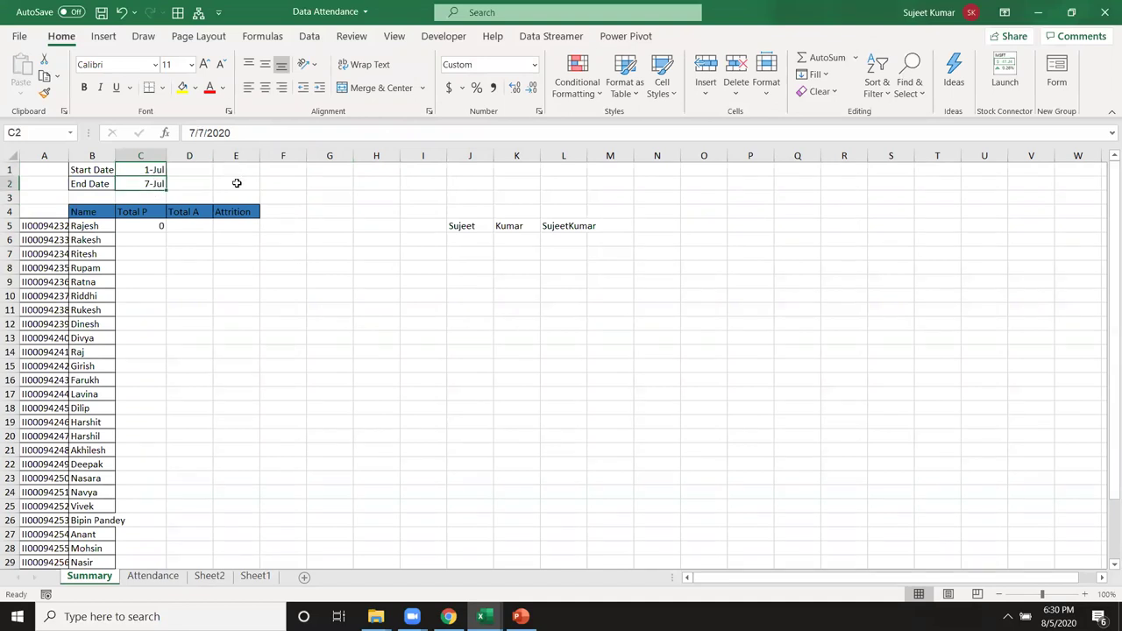
# - Point C5's date criteria at C1 and C2 so Total P shows 7
pyautogui.doubleClick(158, 227)
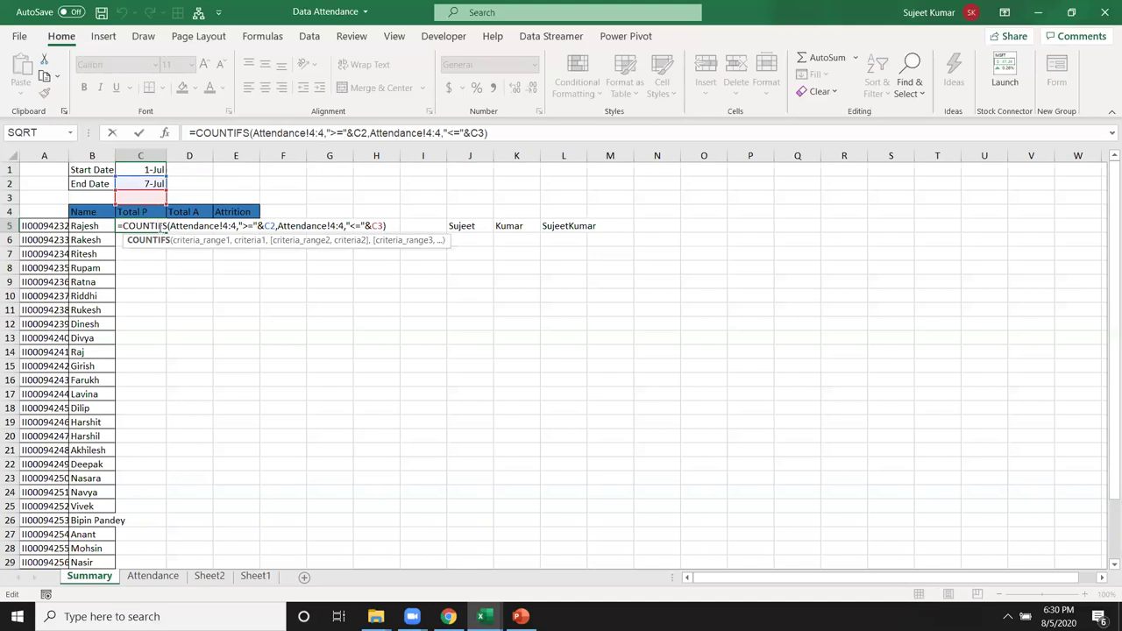
pyautogui.moveTo(154, 180)
pyautogui.mouseDown()
pyautogui.moveTo(154, 167)
pyautogui.moveTo(152, 186)
pyautogui.mouseUp()
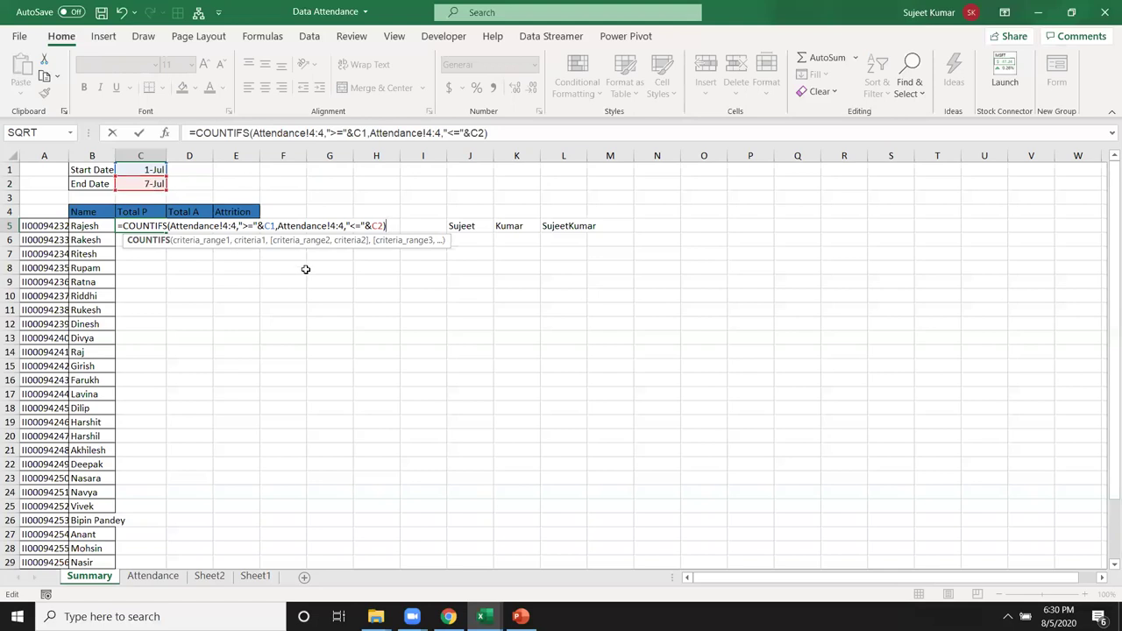
pyautogui.press('Return')
pyautogui.press('Up')
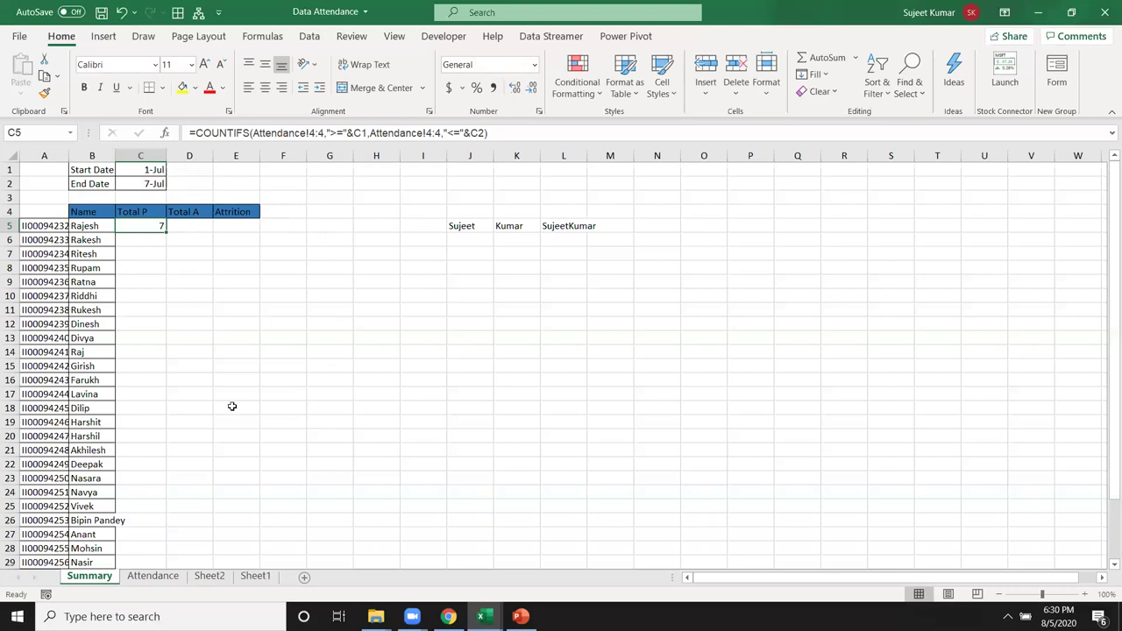
# - Add Attendance!5:5,"P" as a third criteria pair to C5's COUNTIFS
pyautogui.click(57, 226)
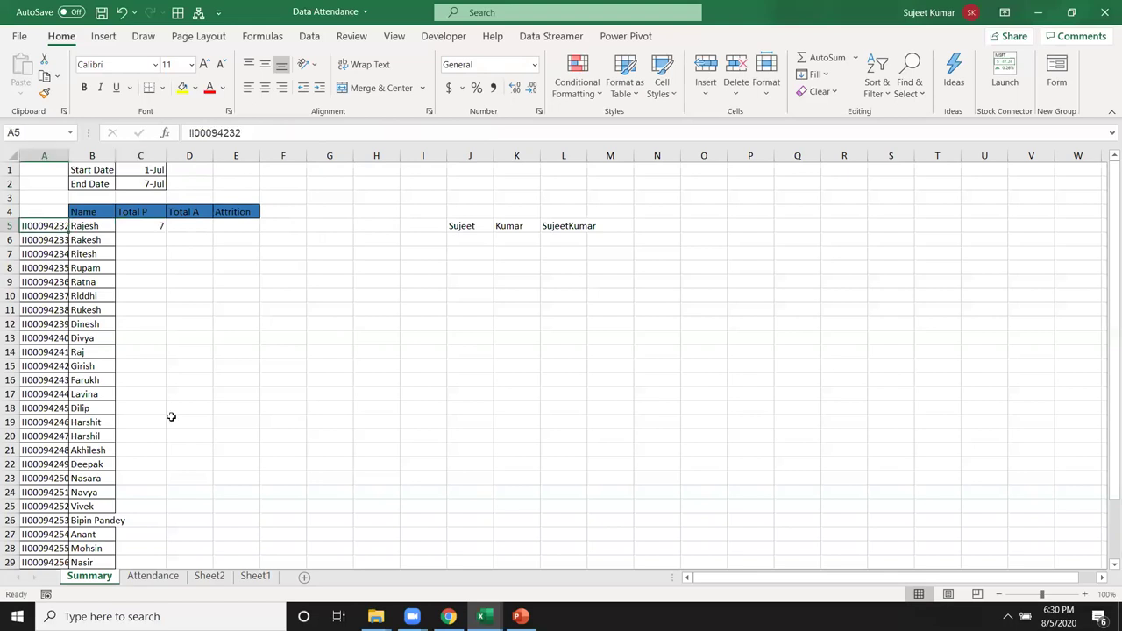
pyautogui.click(144, 224)
pyautogui.click(500, 132)
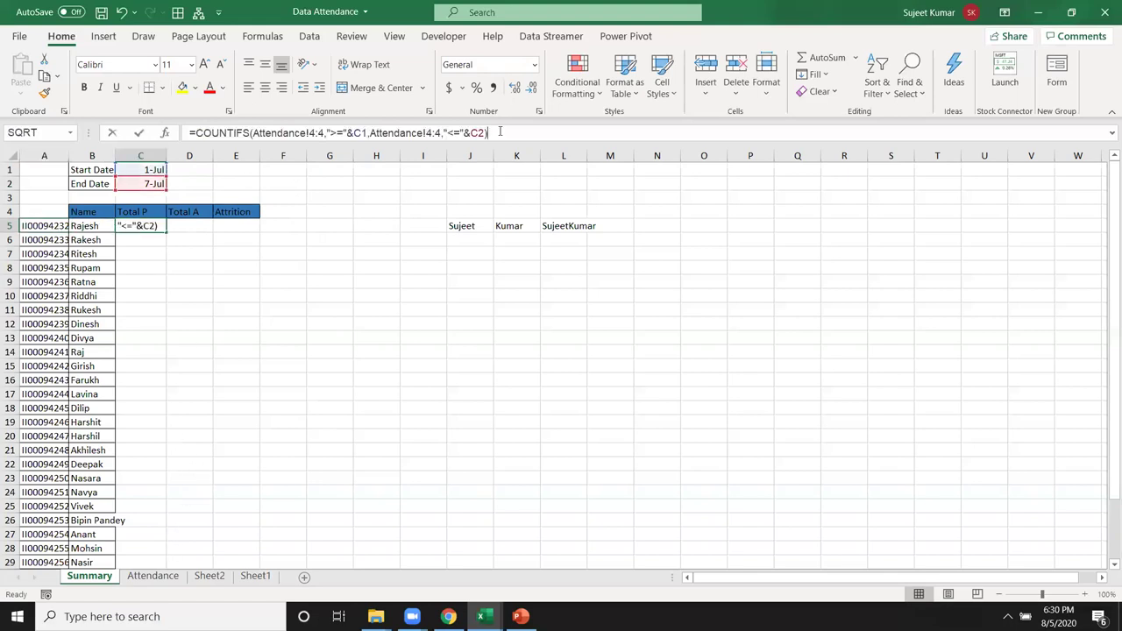
pyautogui.press('BackSpace')
pyautogui.write(',')
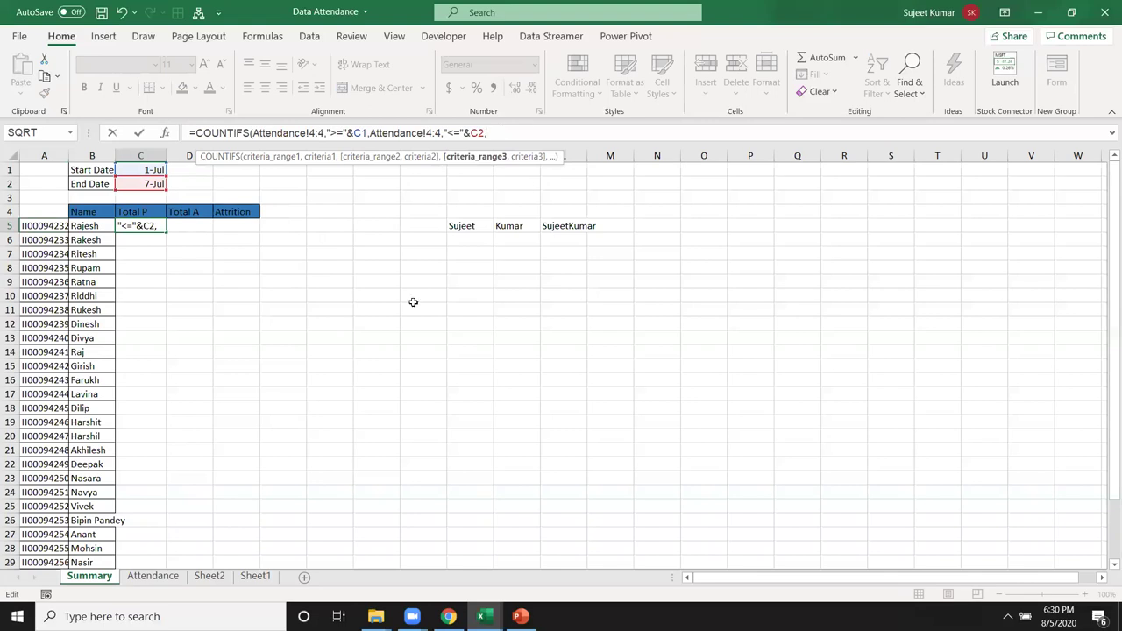
pyautogui.click(153, 576)
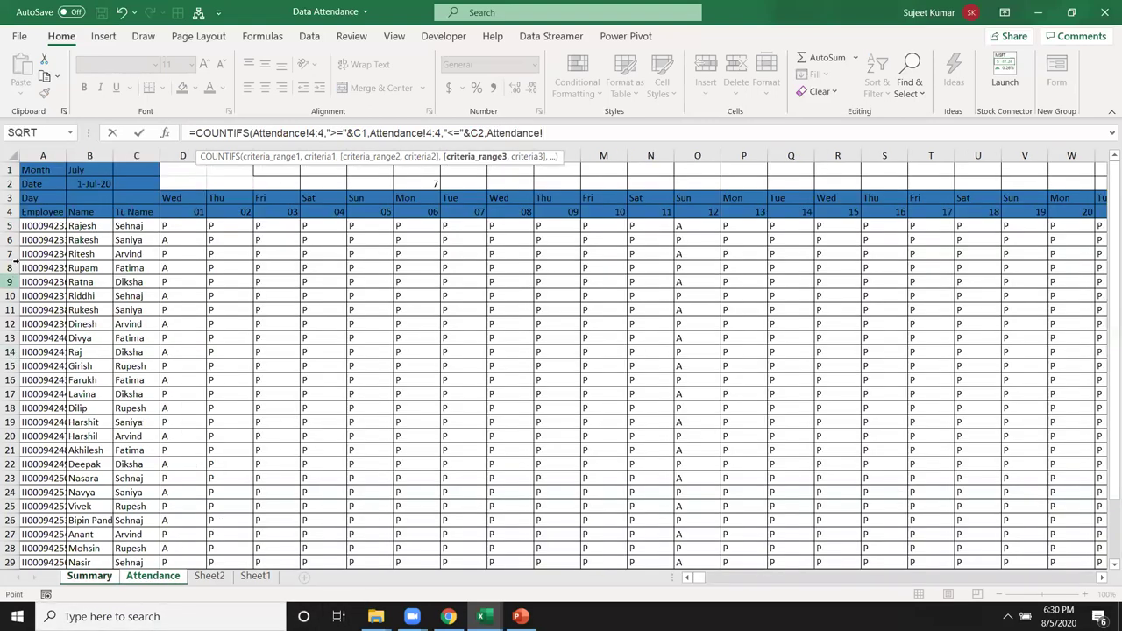
pyautogui.click(10, 225)
pyautogui.write(',"P')
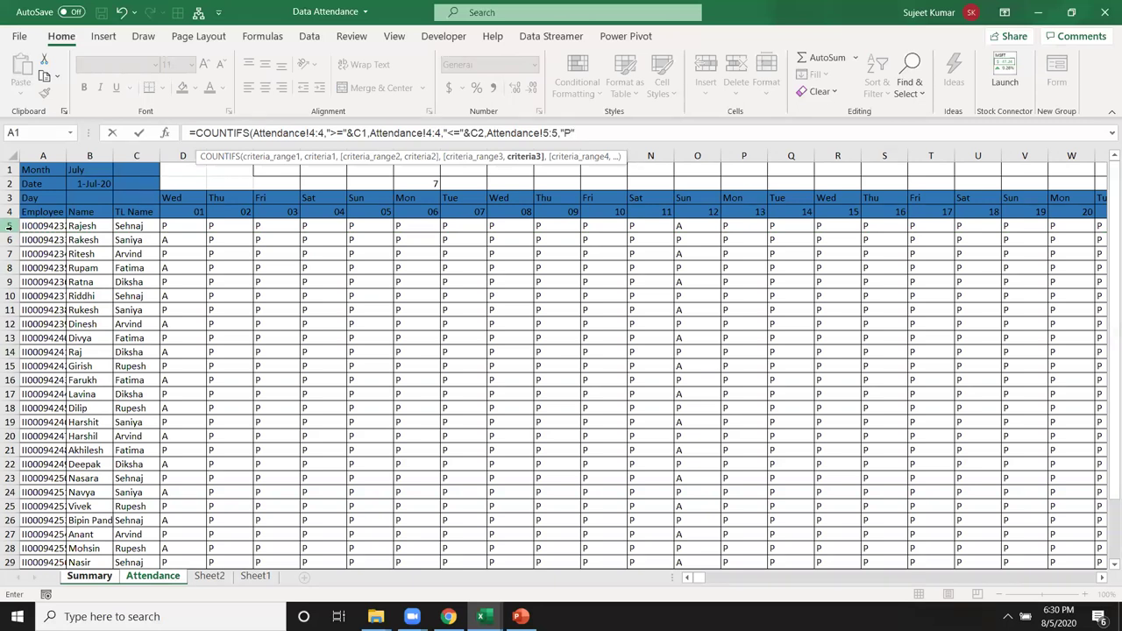
pyautogui.press('Return')
pyautogui.press('Up')
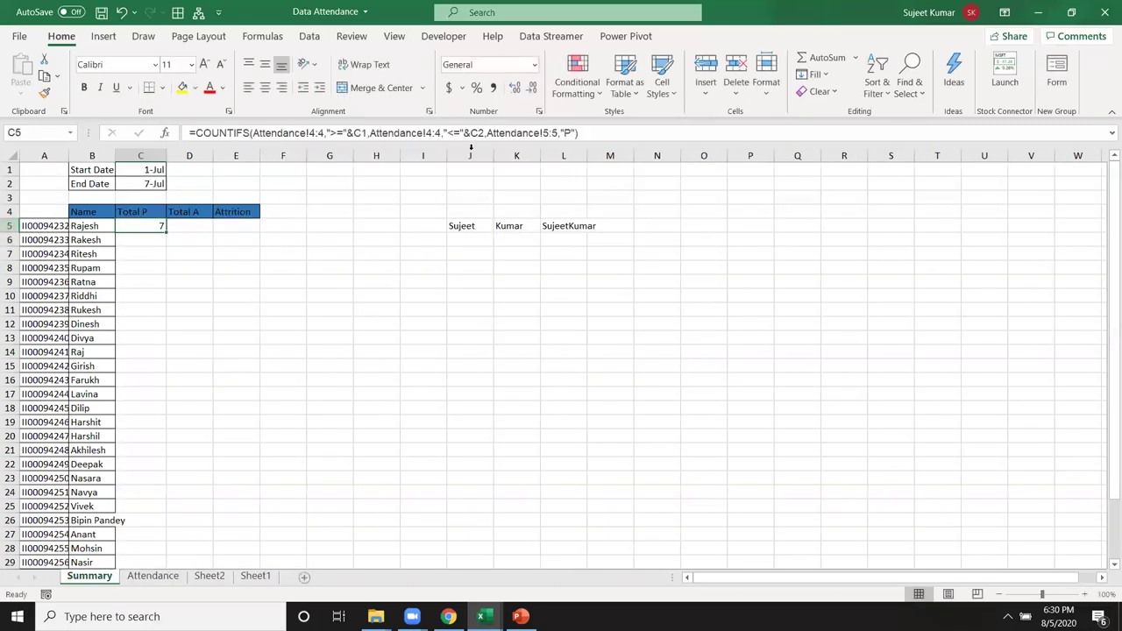
# - Review the Attendance!5:5 reference against the Attendance data, leaving C5 at 7
pyautogui.moveTo(559, 132); pyautogui.dragTo(477, 138)
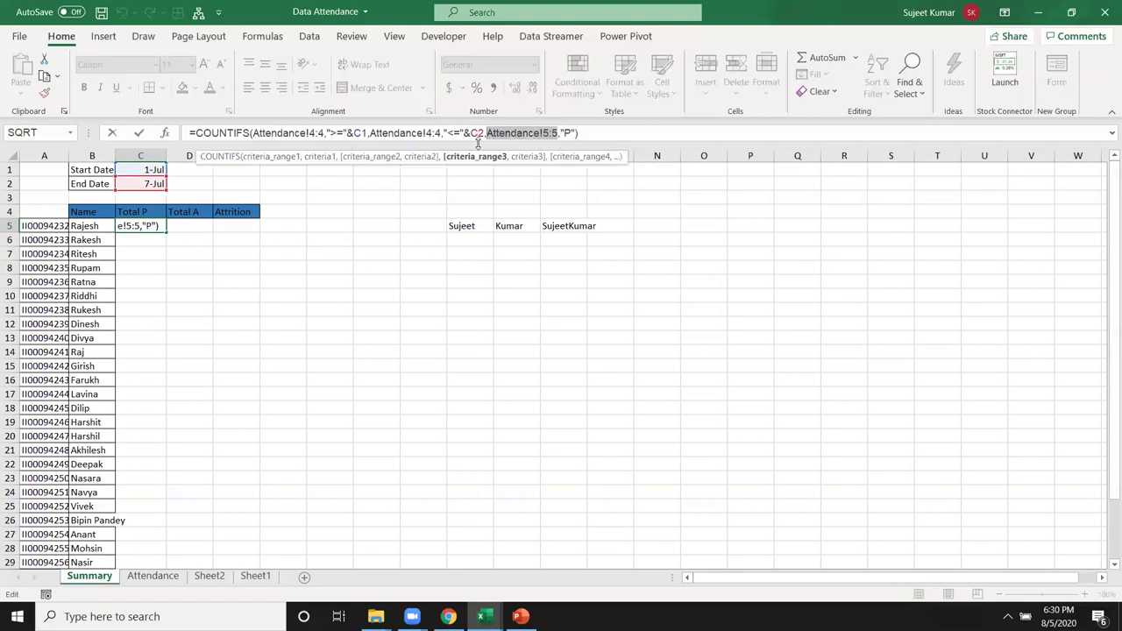
pyautogui.hotkey('ctrl', 'Return')
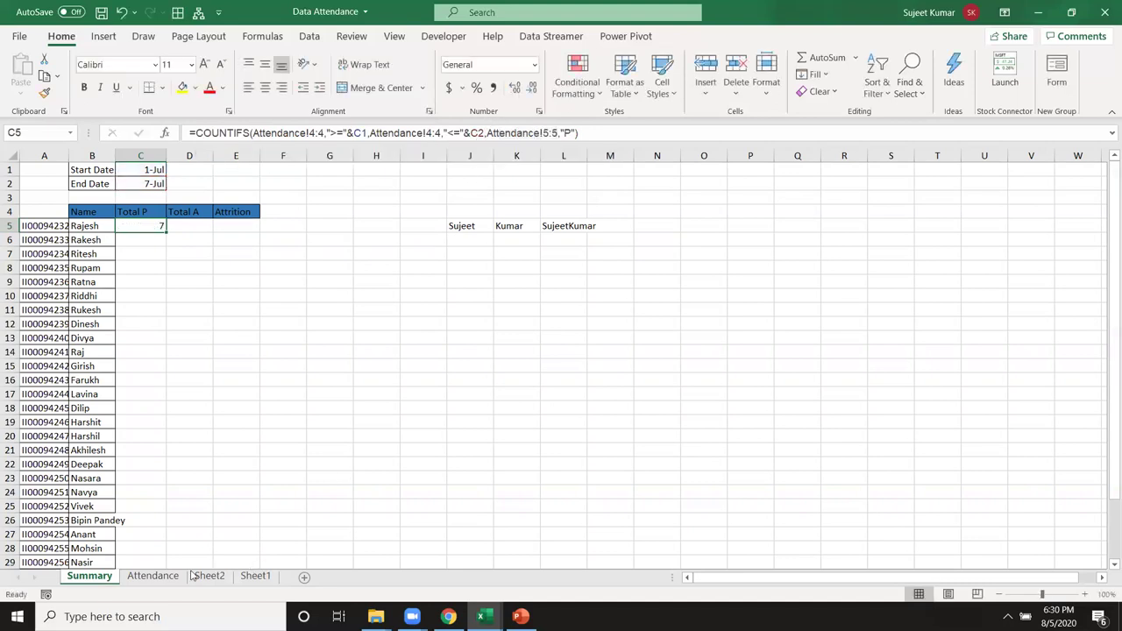
pyautogui.click(153, 576)
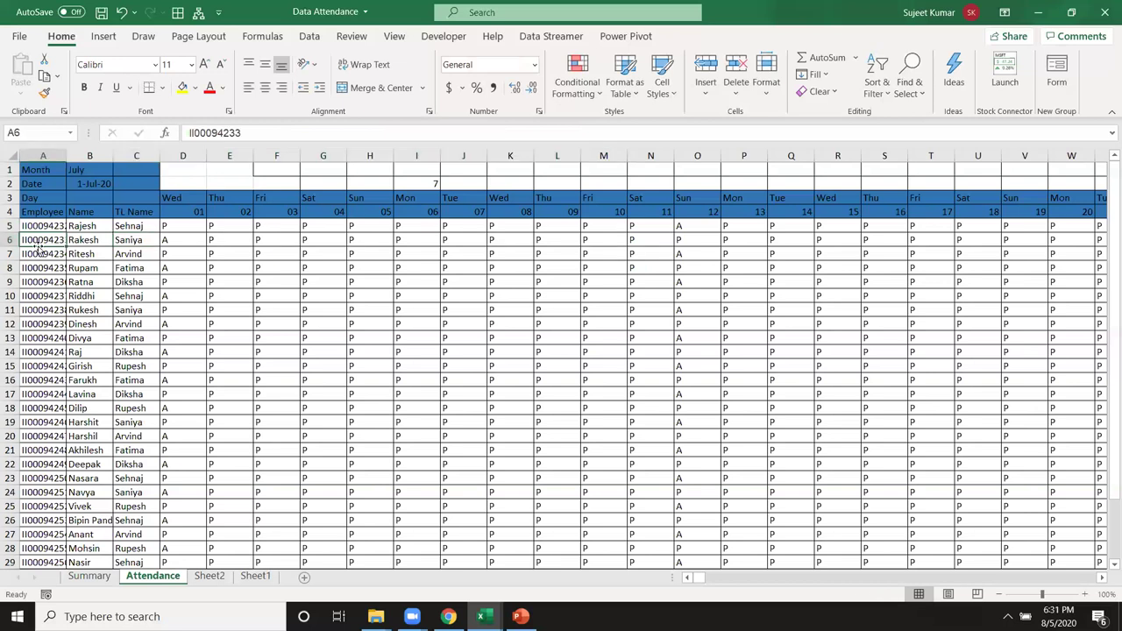
pyautogui.click(90, 576)
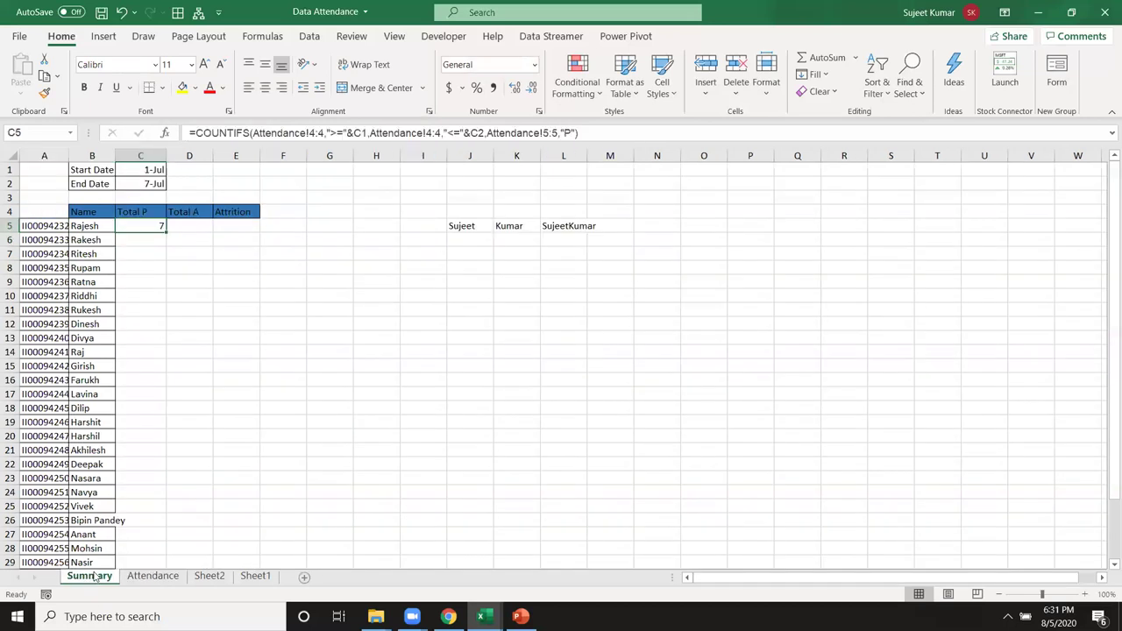
pyautogui.doubleClick(161, 225)
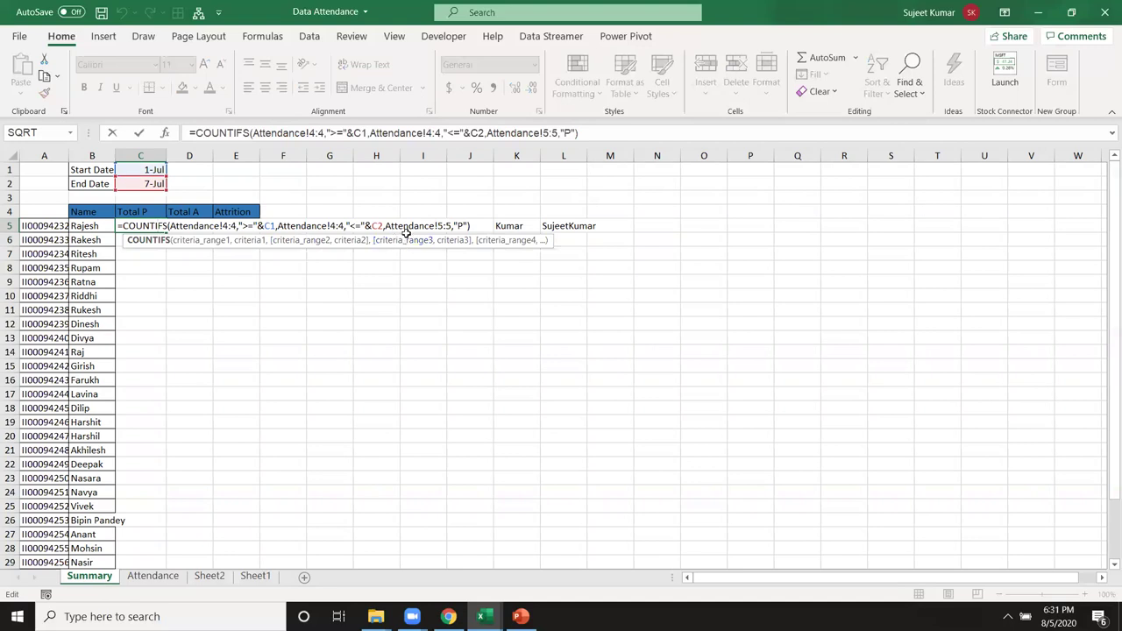
pyautogui.moveTo(386, 225); pyautogui.dragTo(453, 225)
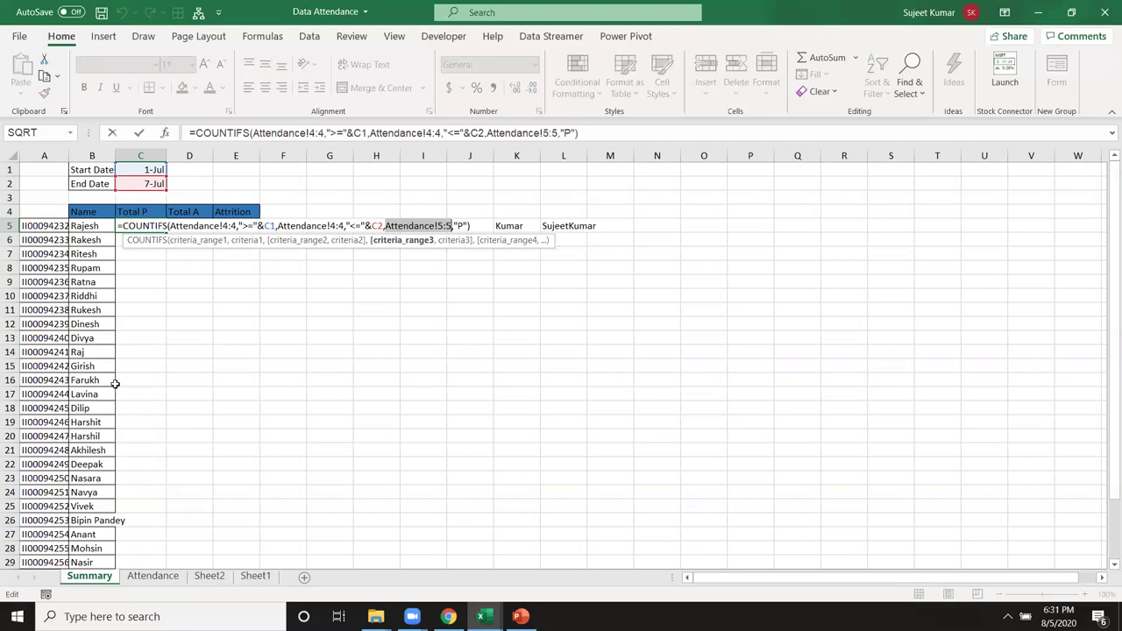
pyautogui.hotkey('ctrl', 'Return')
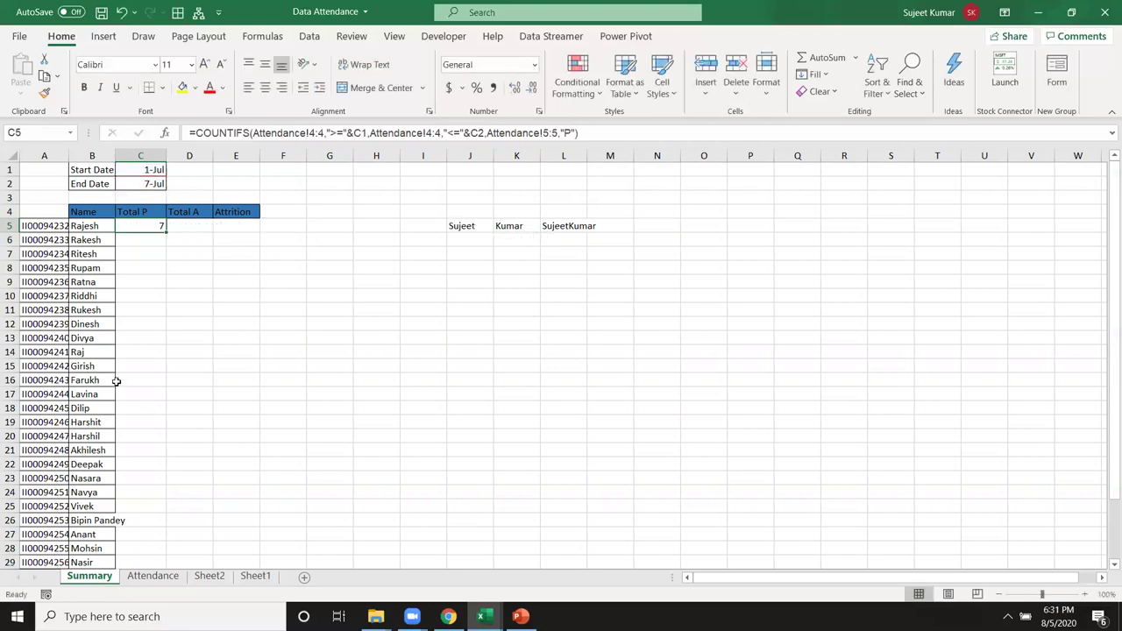
# - Enter =MATCH(A5,Attendance!A:A,0) in D5, returning row 5 for the first employee
pyautogui.click(184, 225)
pyautogui.write('=matc')
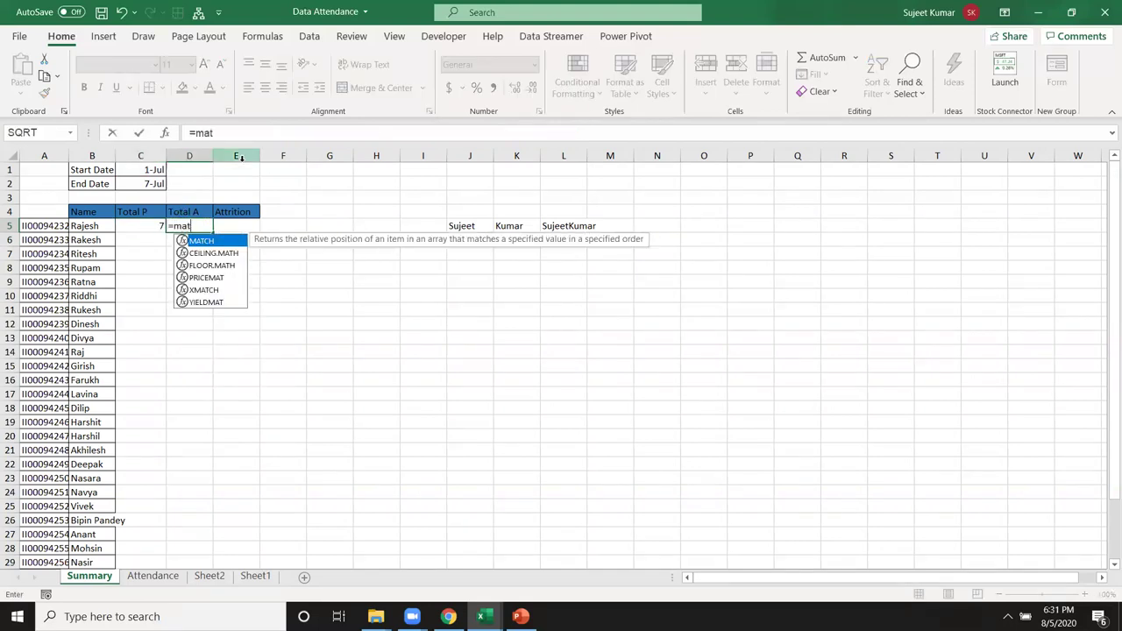
pyautogui.press('Tab')
pyautogui.click(49, 226)
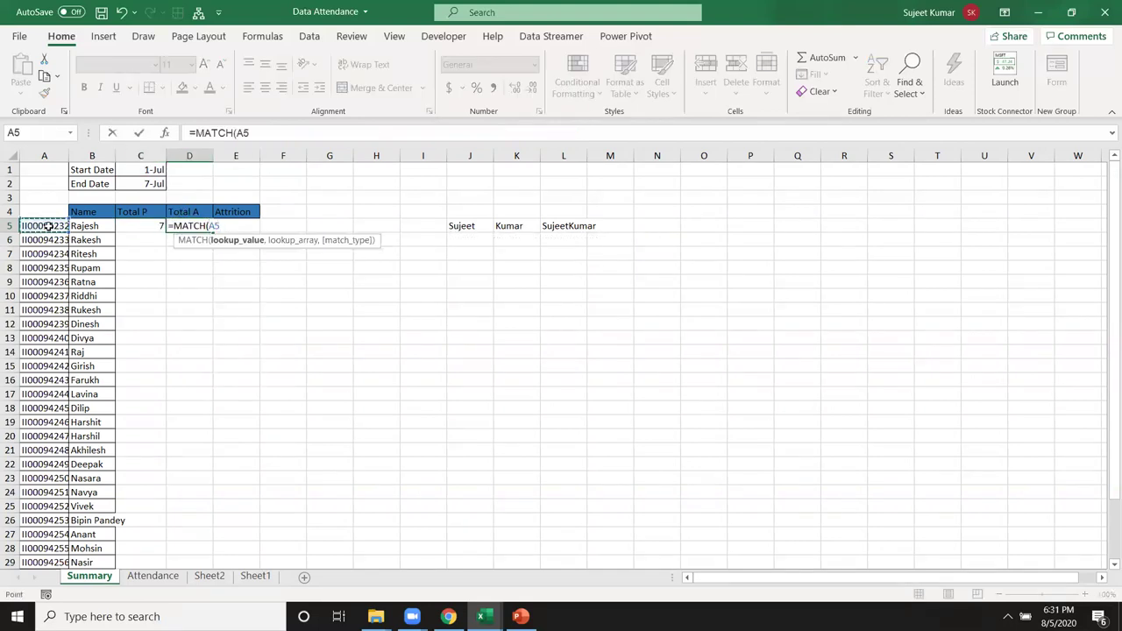
pyautogui.write(',')
pyautogui.click(165, 577)
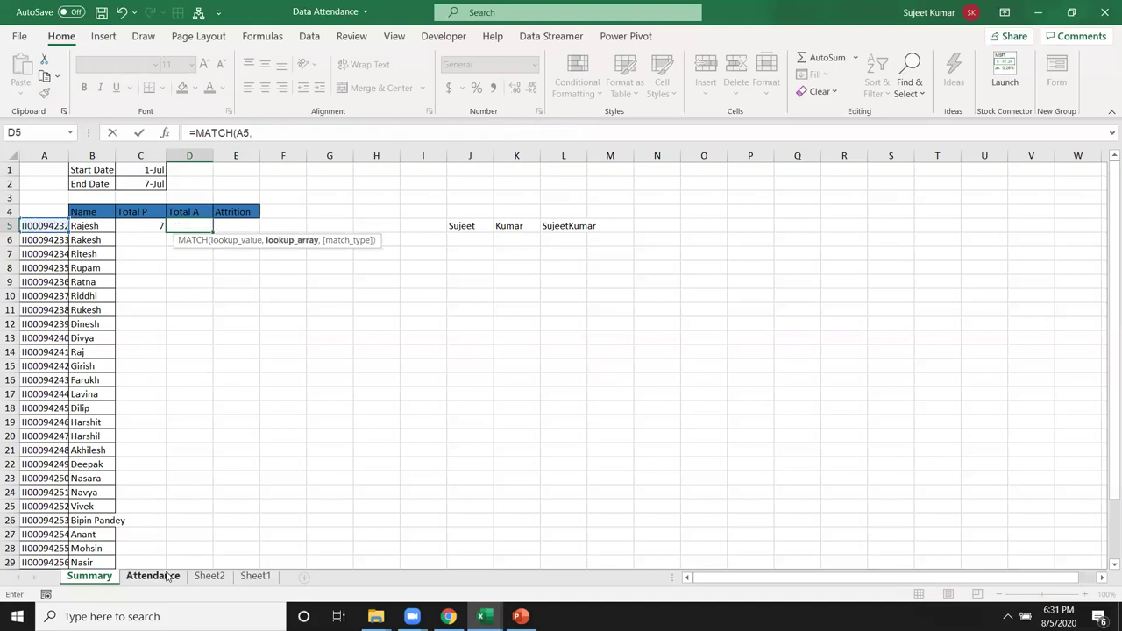
pyautogui.click(51, 155)
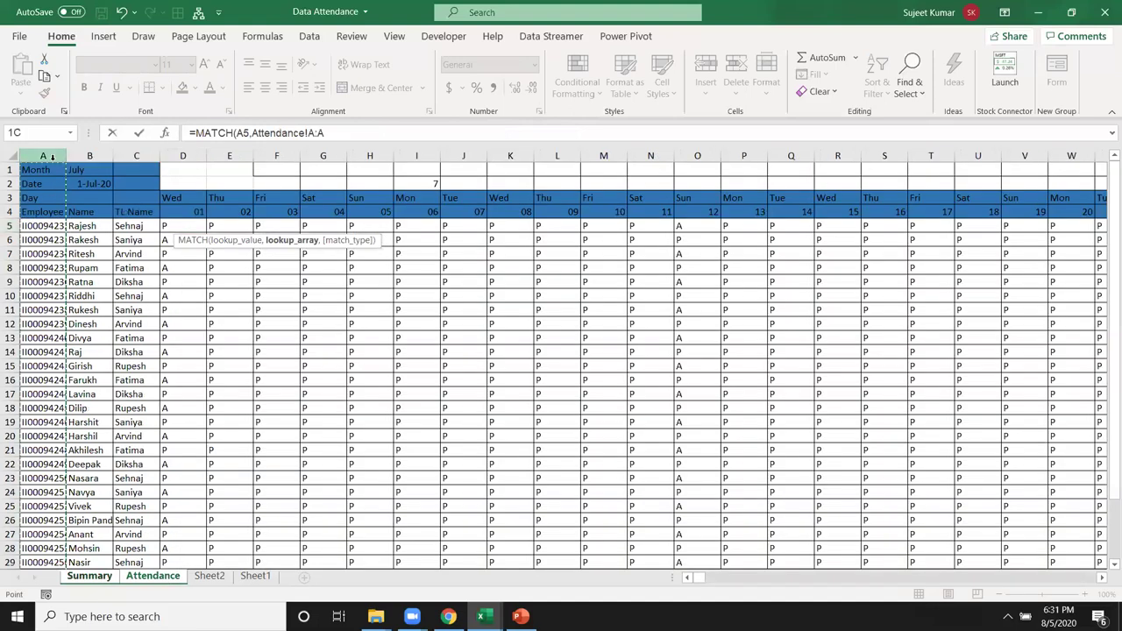
pyautogui.write(',0')
pyautogui.press('Return')
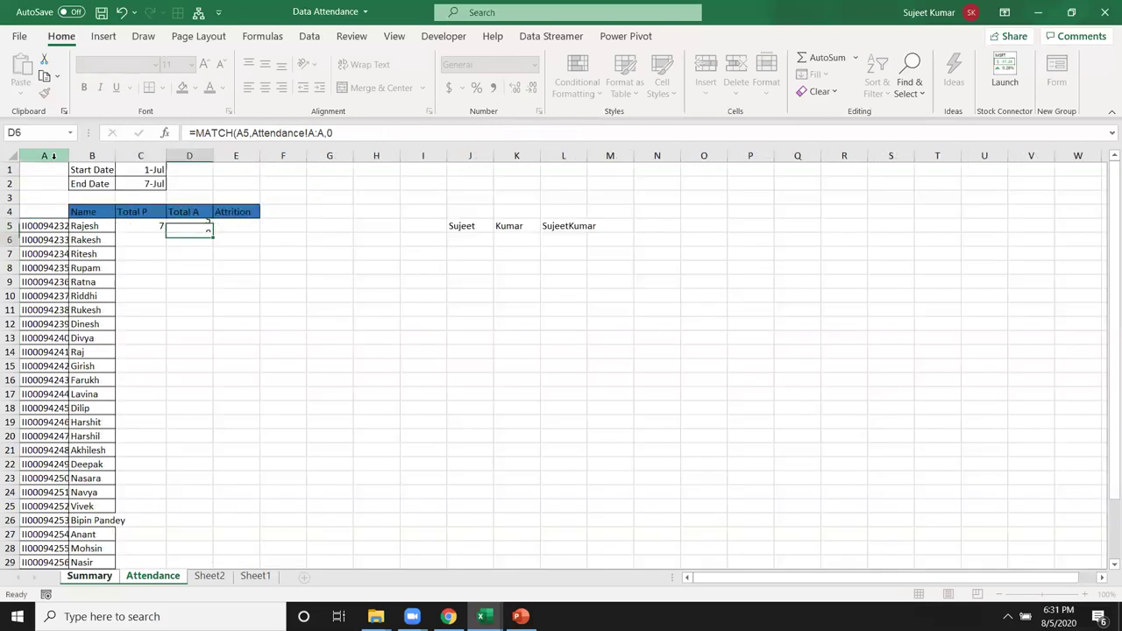
pyautogui.click(198, 226)
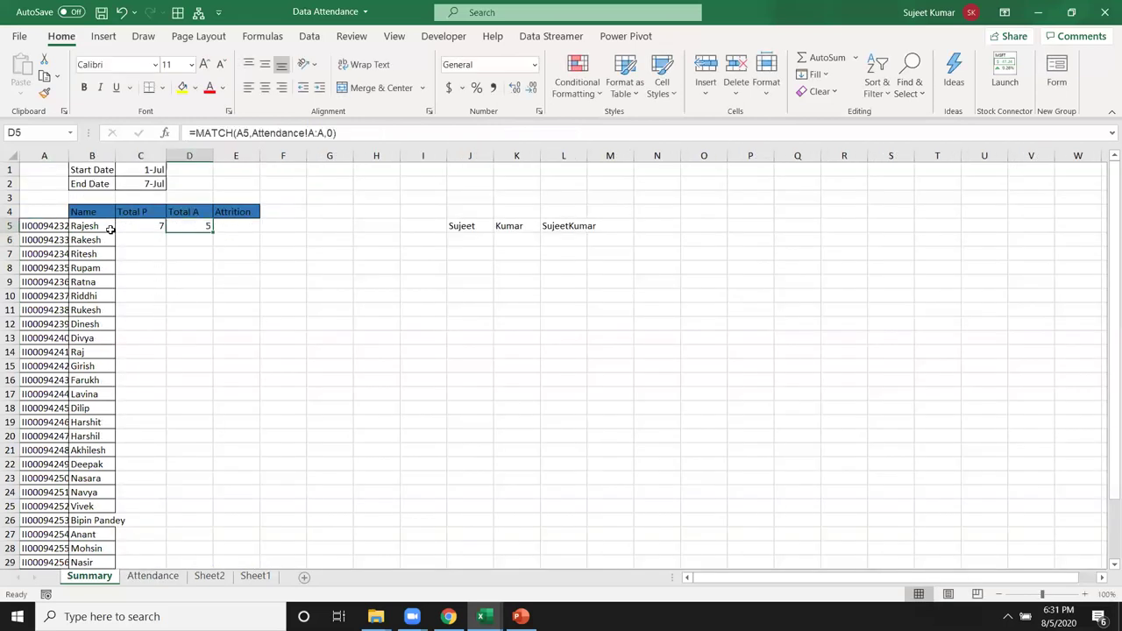
pyautogui.click(72, 228)
pyautogui.click(51, 226)
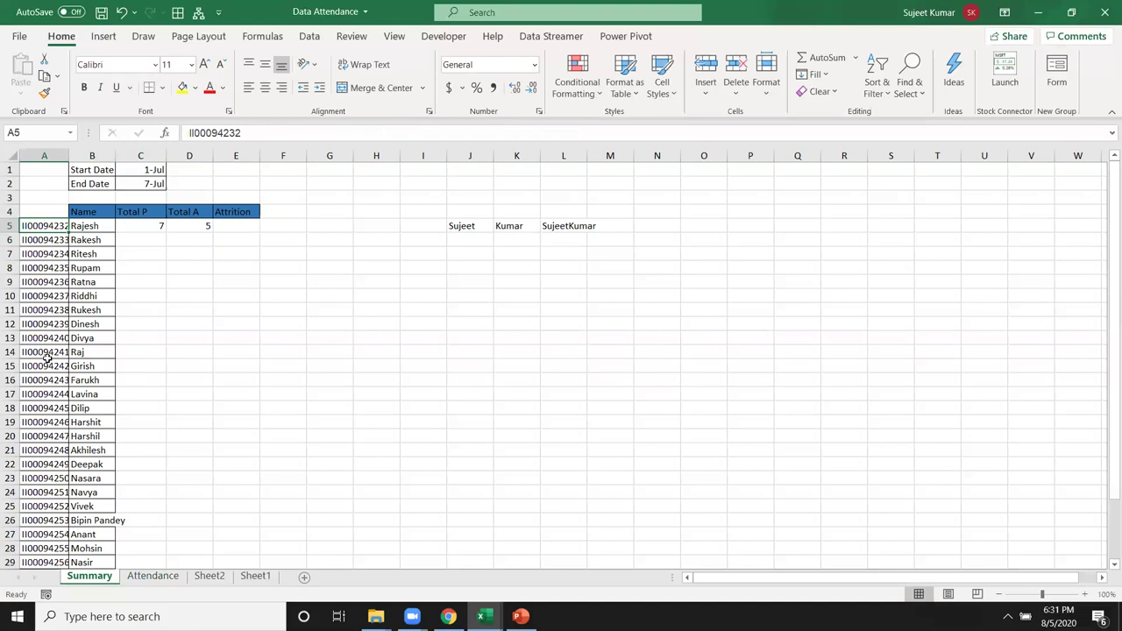
# - Copy the row-14 employee's ID and name from A14:B14 into A5, making D5 return 14
pyautogui.moveTo(49, 352); pyautogui.dragTo(92, 352)
pyautogui.hotkey('ctrl', 'c')
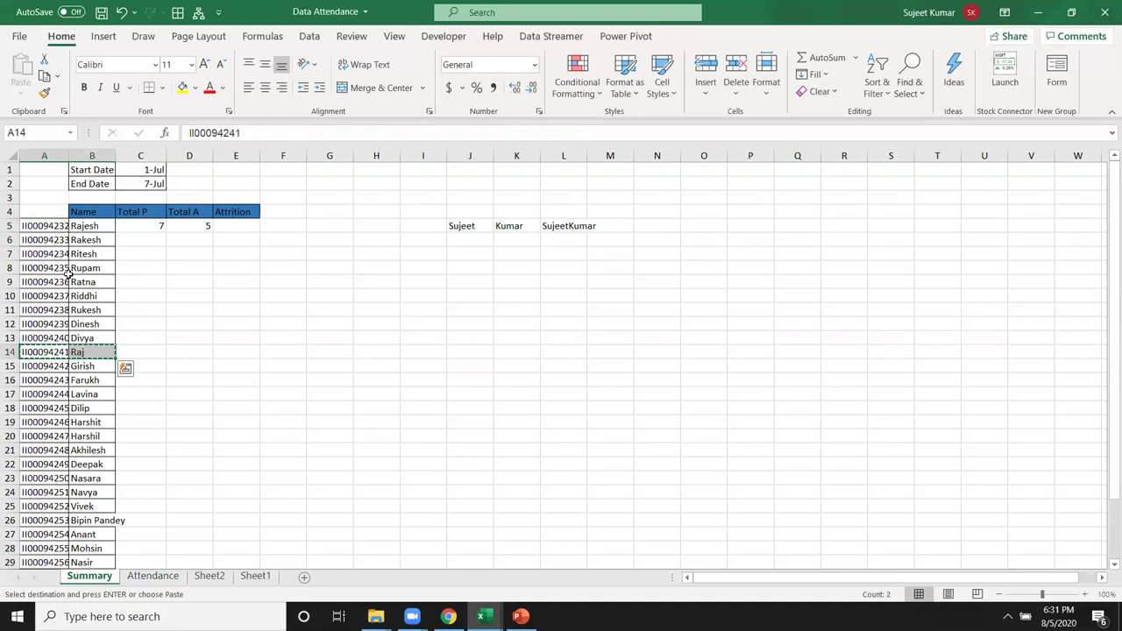
pyautogui.click(51, 225)
pyautogui.hotkey('ctrl', 'v')
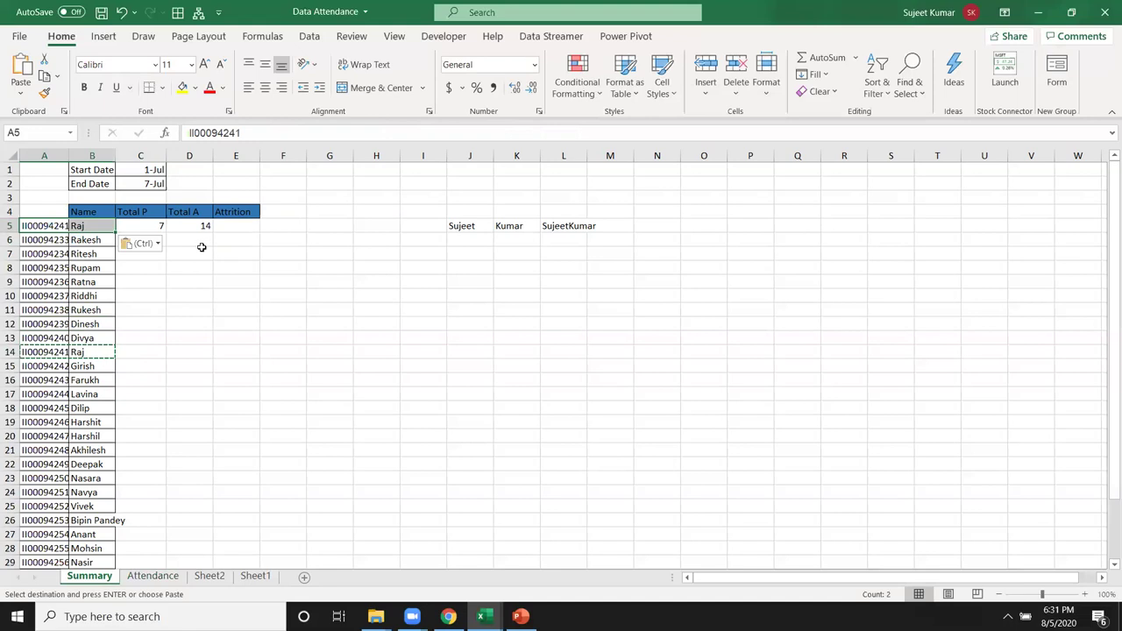
pyautogui.click(198, 228)
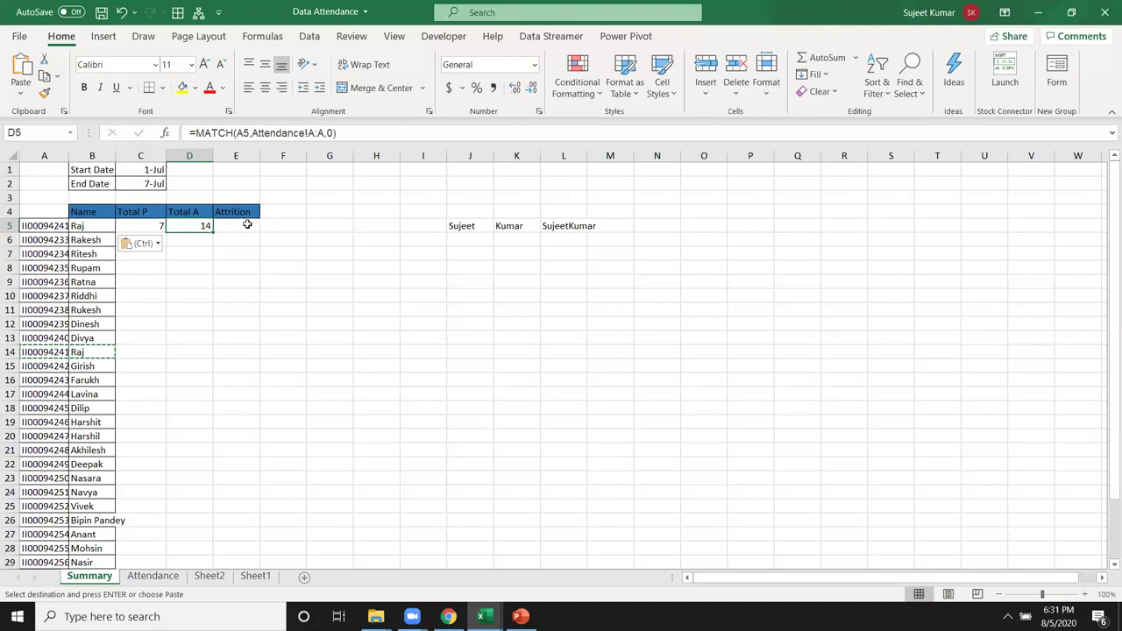
pyautogui.click(247, 225)
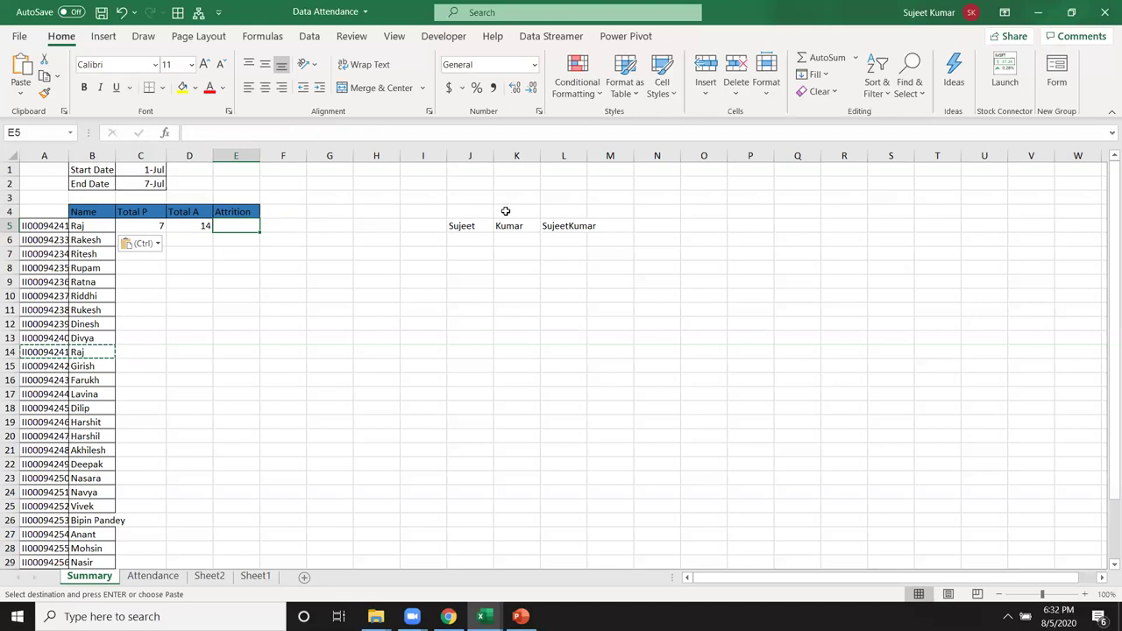
# - Enter =D5&":"&D5 in E5 so it shows 14:14
pyautogui.write('=')
pyautogui.press('Left')
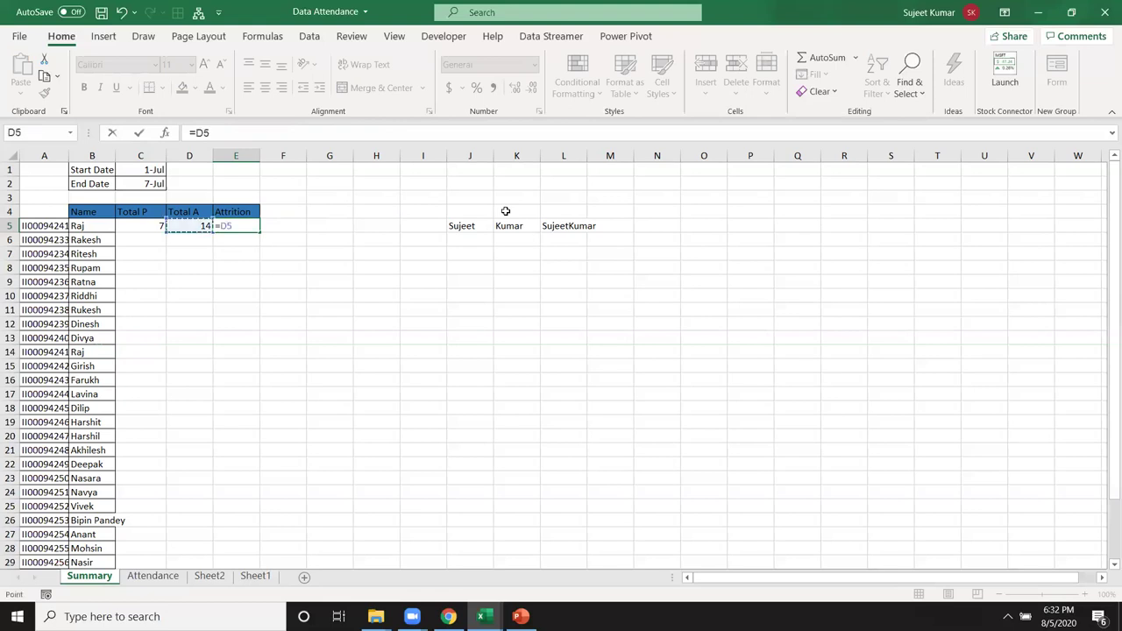
pyautogui.write('&')
pyautogui.write(':"&')
pyautogui.write('D5')
pyautogui.press('Return')
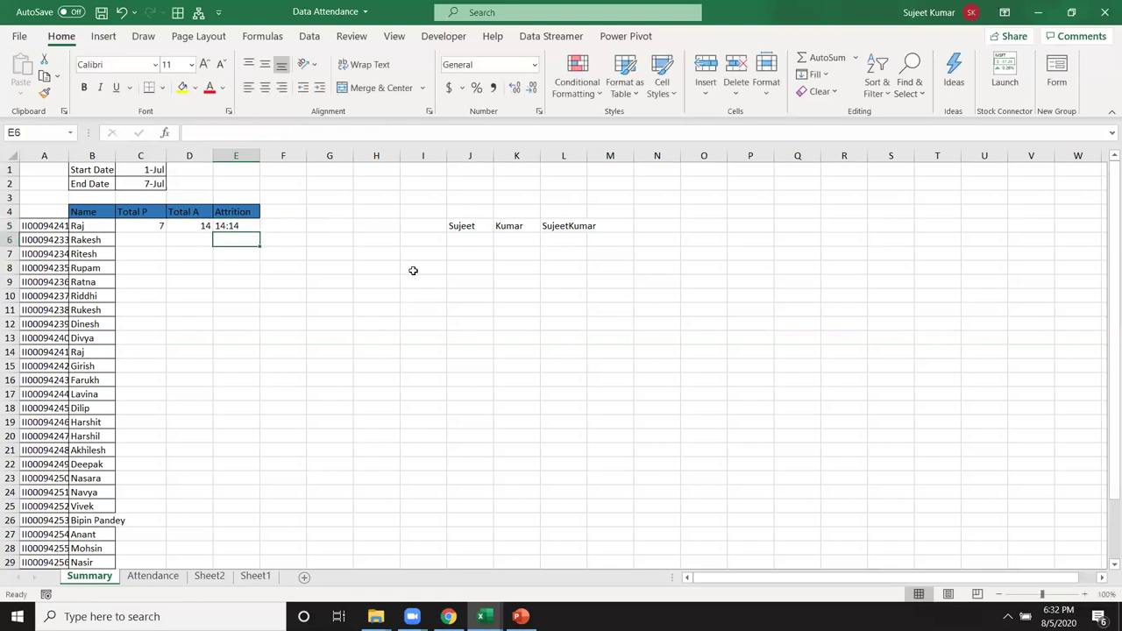
pyautogui.click(158, 224)
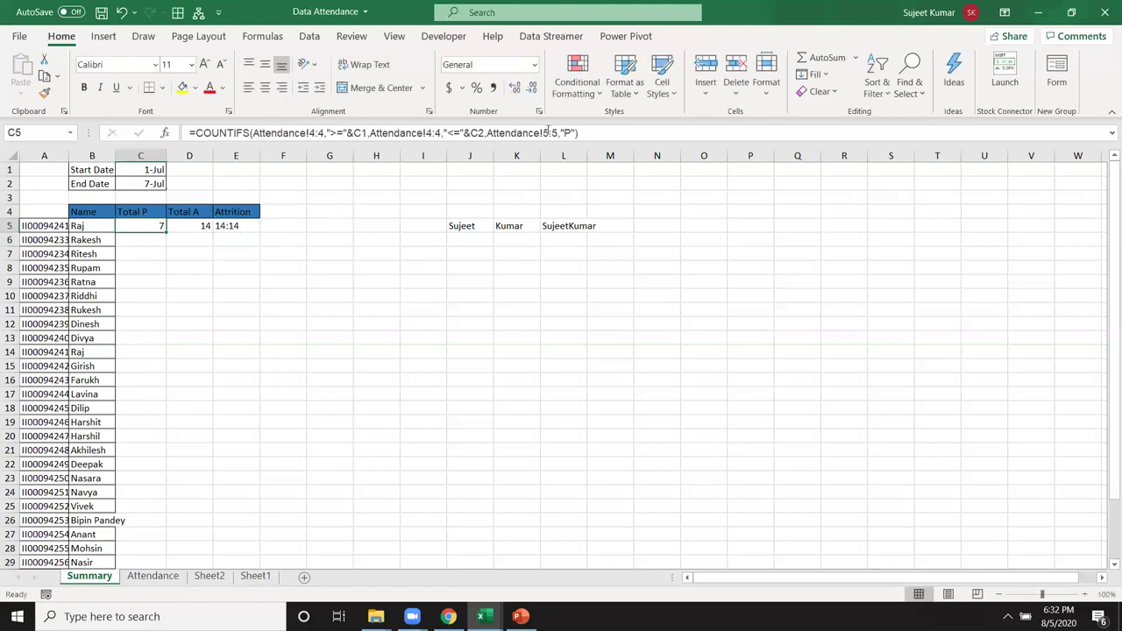
pyautogui.moveTo(542, 132); pyautogui.dragTo(558, 132)
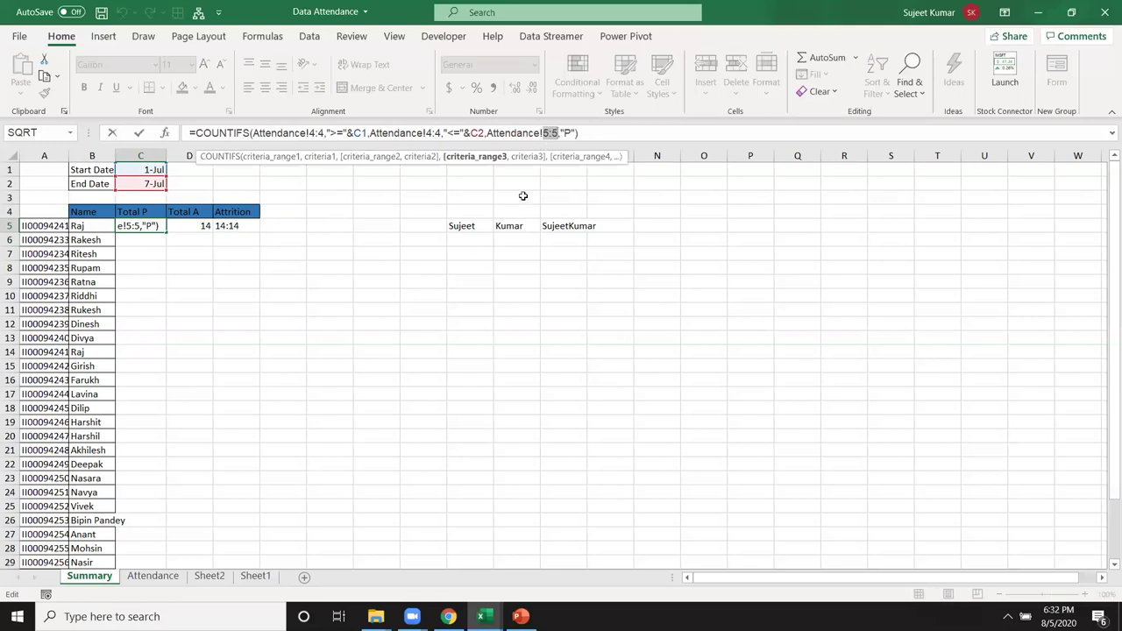
# - Prefix E5's formula with the "Attendance!" sheet name copied from C5's formula
pyautogui.moveTo(487, 132); pyautogui.dragTo(544, 133)
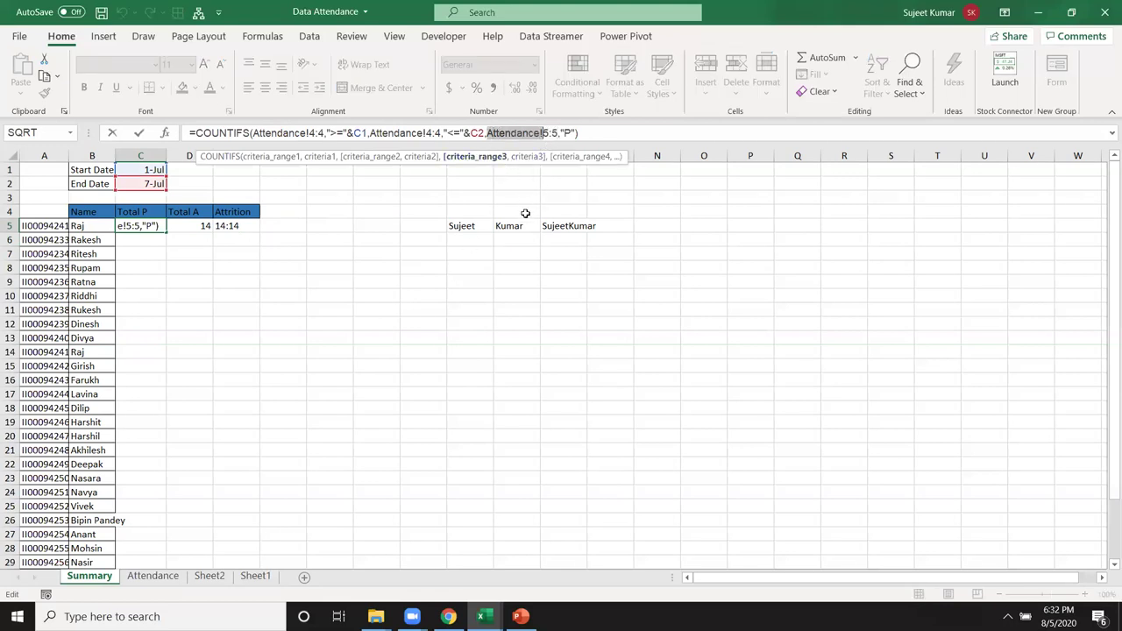
pyautogui.hotkey('ctrl', 'Return')
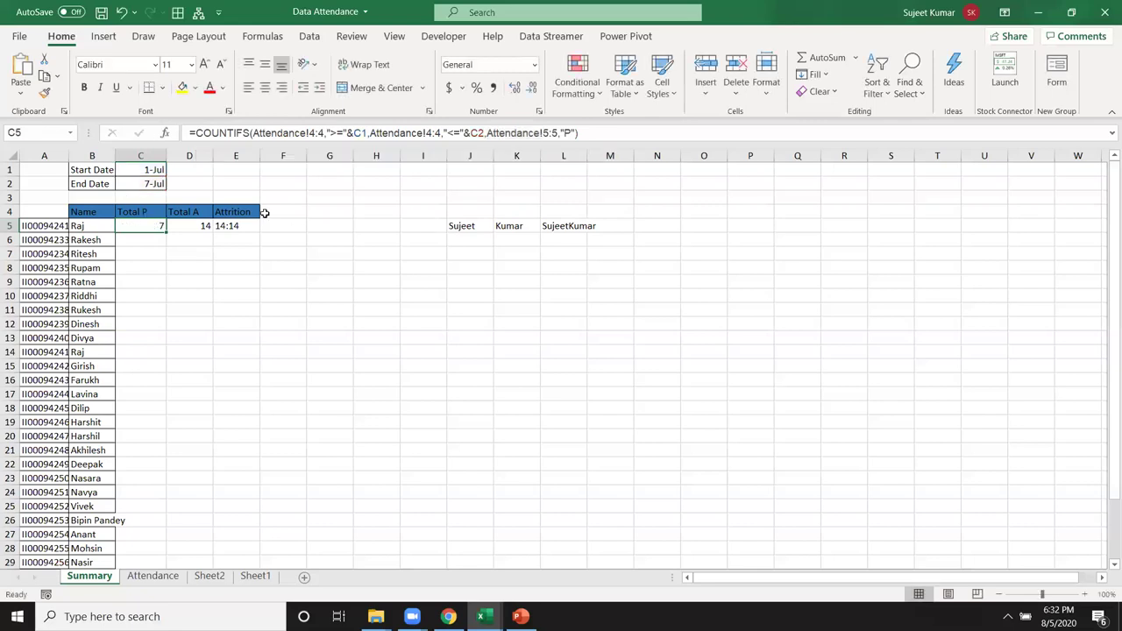
pyautogui.click(235, 226)
pyautogui.click(235, 132)
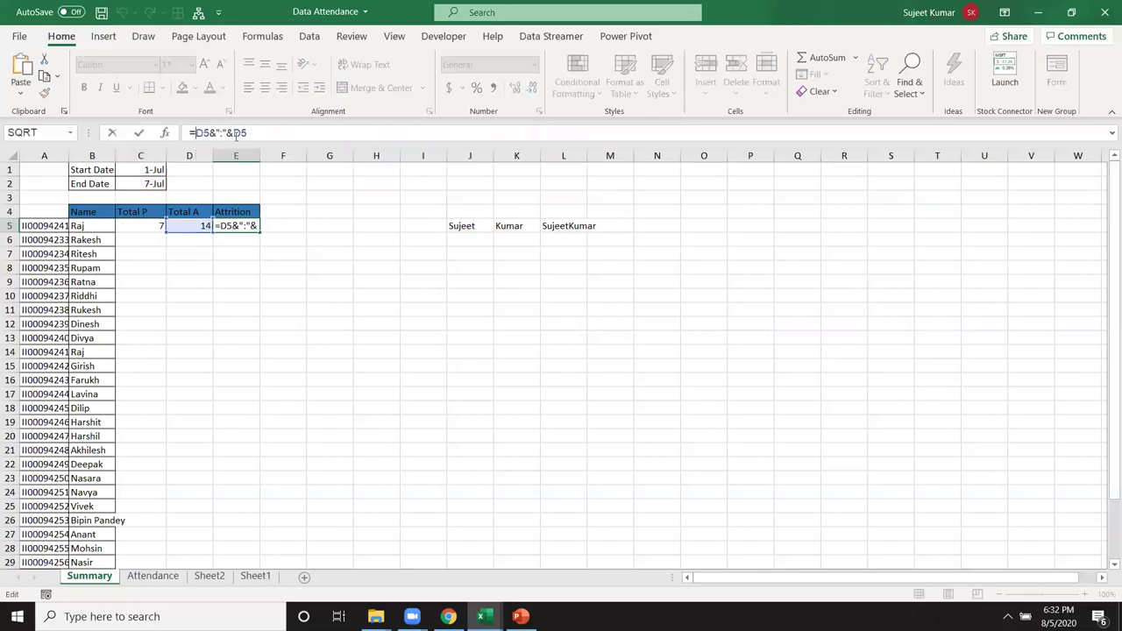
pyautogui.write('"')
pyautogui.hotkey('ctrl', 'v')
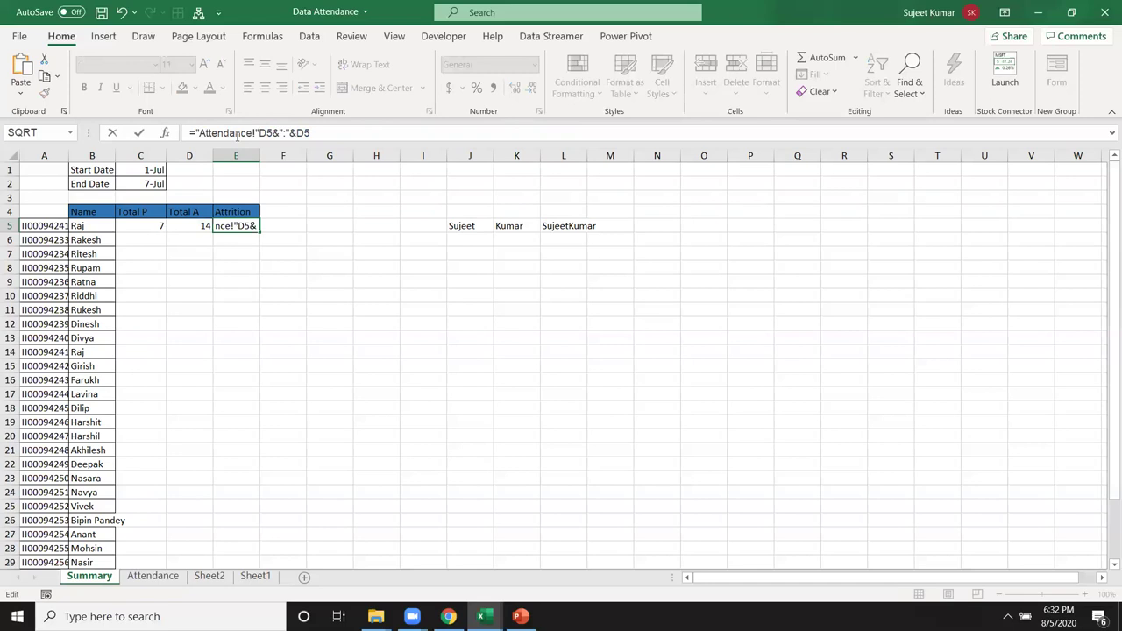
pyautogui.write('&')
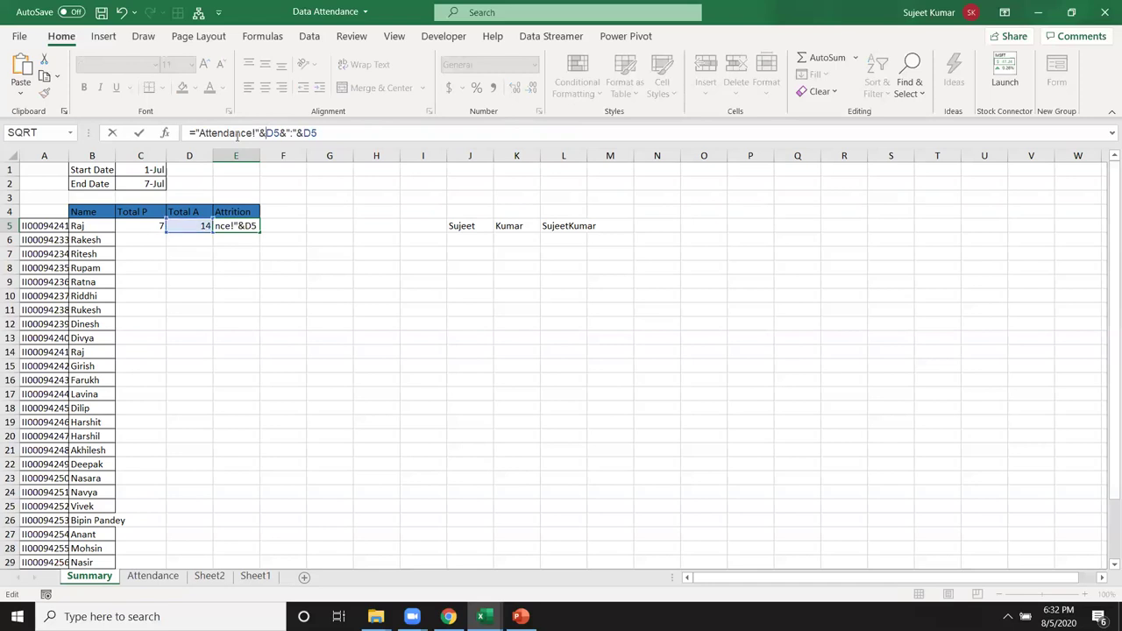
pyautogui.press('Return')
pyautogui.press('Up')
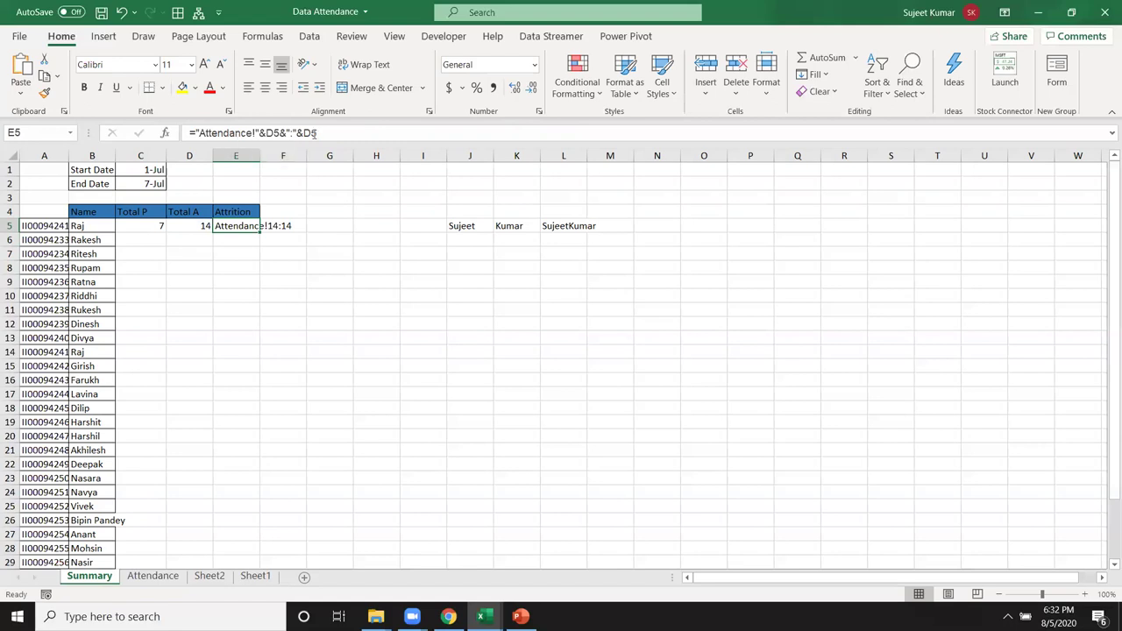
pyautogui.moveTo(318, 133); pyautogui.dragTo(228, 129)
pyautogui.press('Escape')
# - Wrap E5 as =INDIRECT("Attendance!"&D5&":"&D5), which returns #SPILL!
pyautogui.click(259, 255)
pyautogui.click(243, 226)
pyautogui.press('F2')
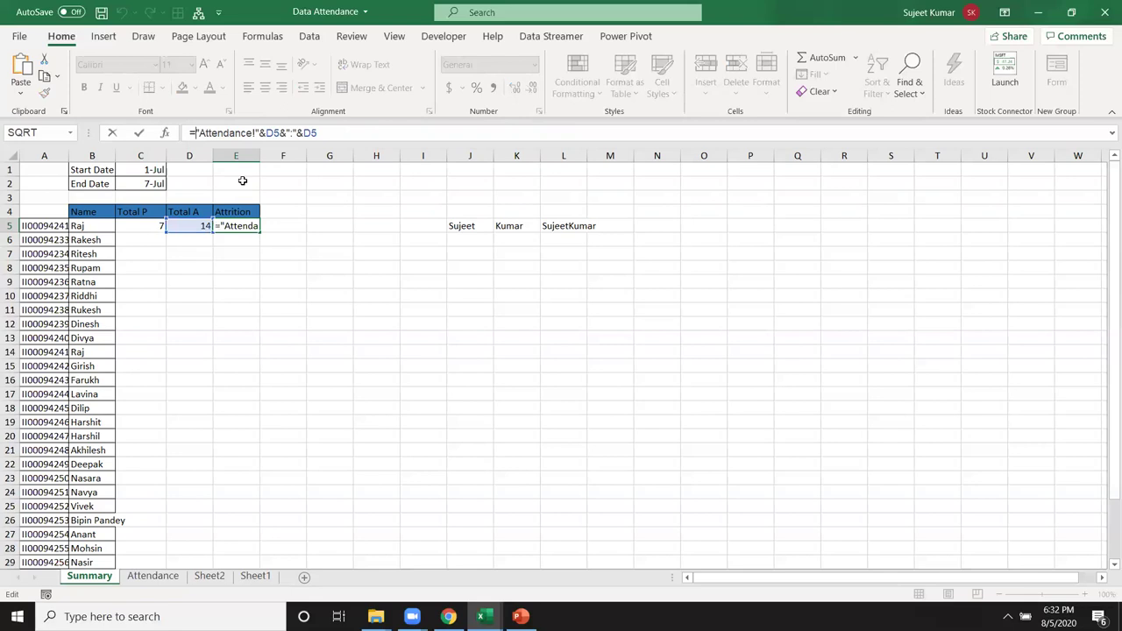
pyautogui.write('ind')
pyautogui.press('Down')
pyautogui.doubleClick(242, 173)
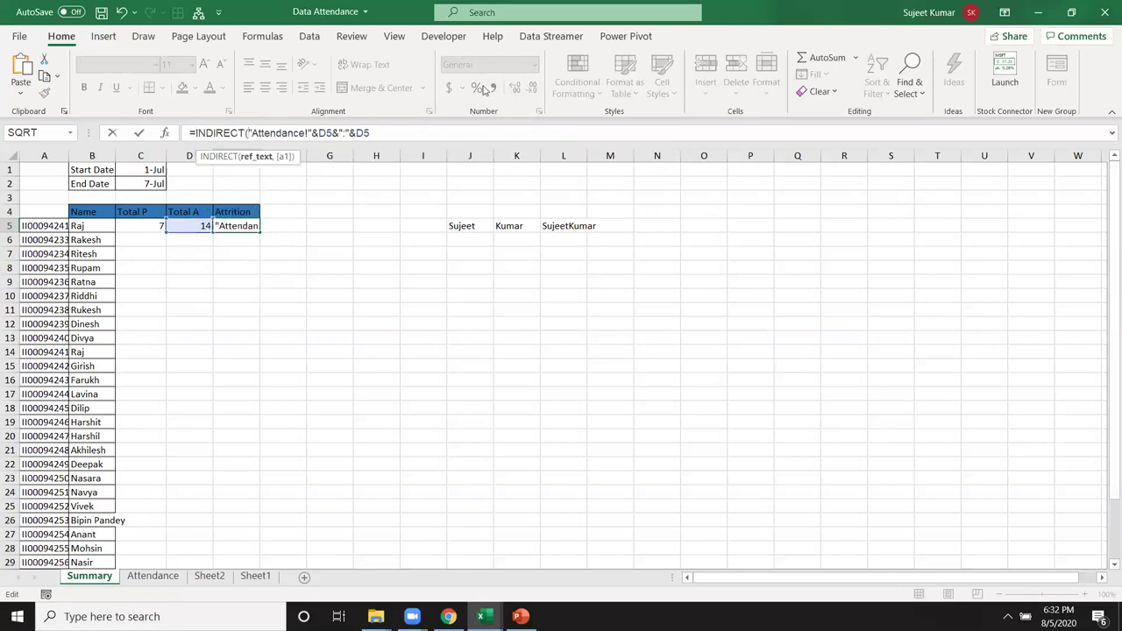
pyautogui.click(409, 132)
pyautogui.press('Return')
pyautogui.press('Up')
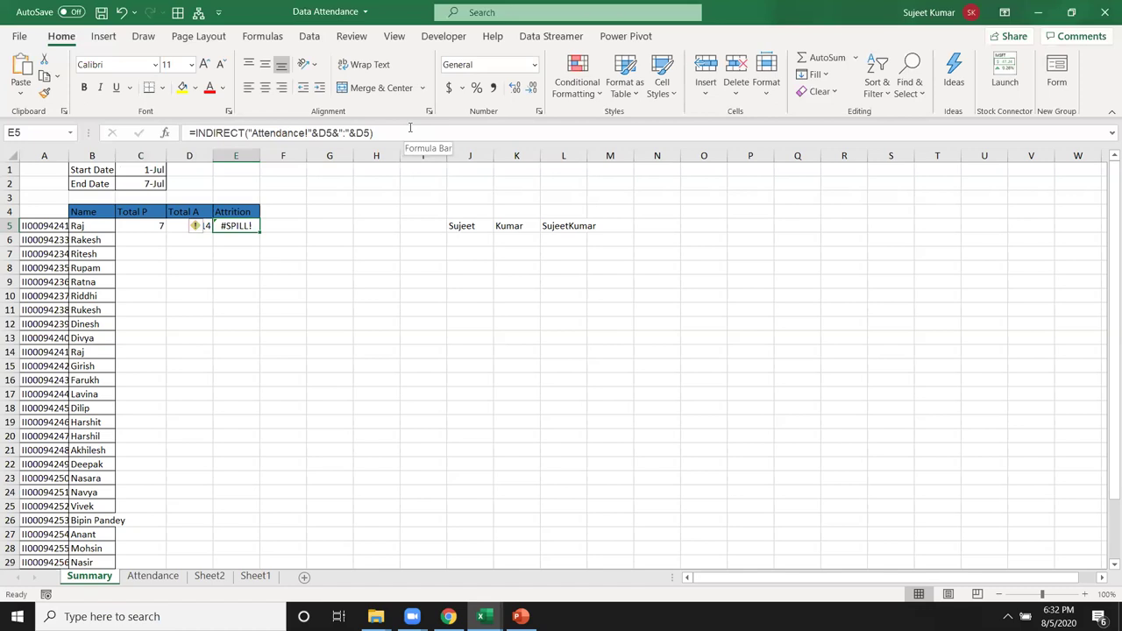
pyautogui.press('Left')
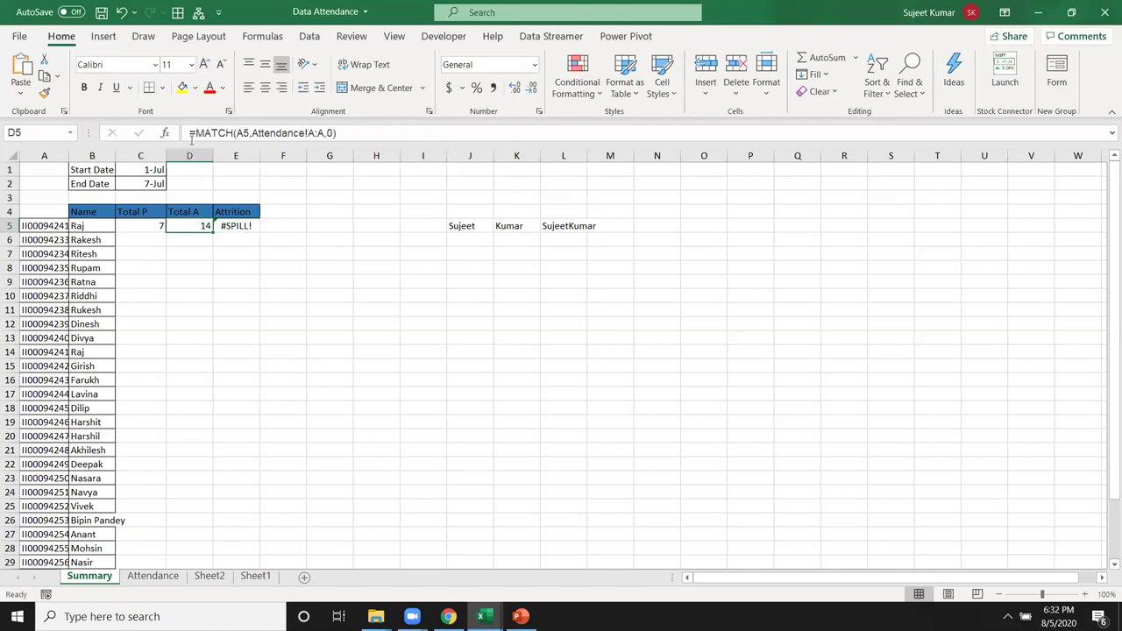
# - Copy D5's MATCH(A5,Attendance!A:A,0) and paste it over the first D5 in E5's formula
pyautogui.moveTo(192, 134); pyautogui.dragTo(341, 132)
pyautogui.hotkey('ctrl', 'c')
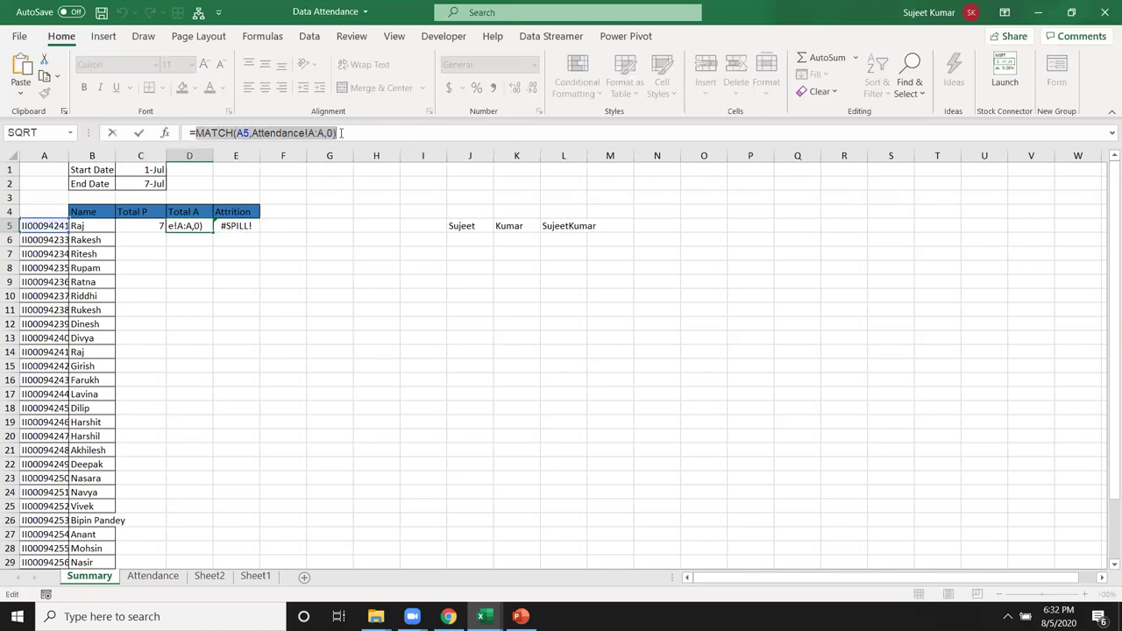
pyautogui.press('Escape')
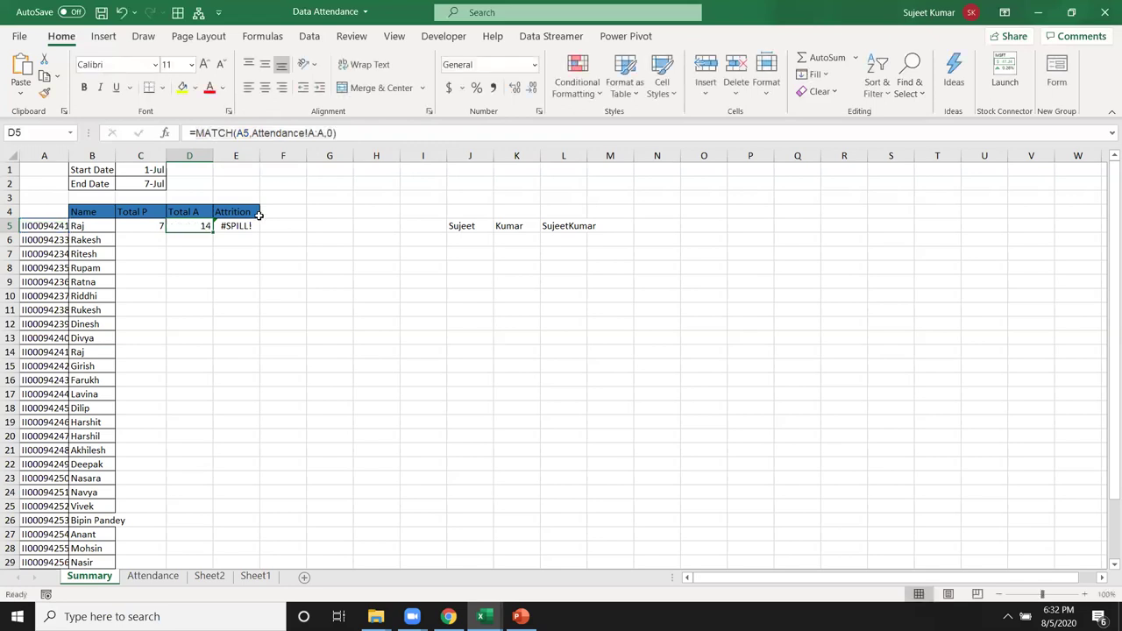
pyautogui.press('Right')
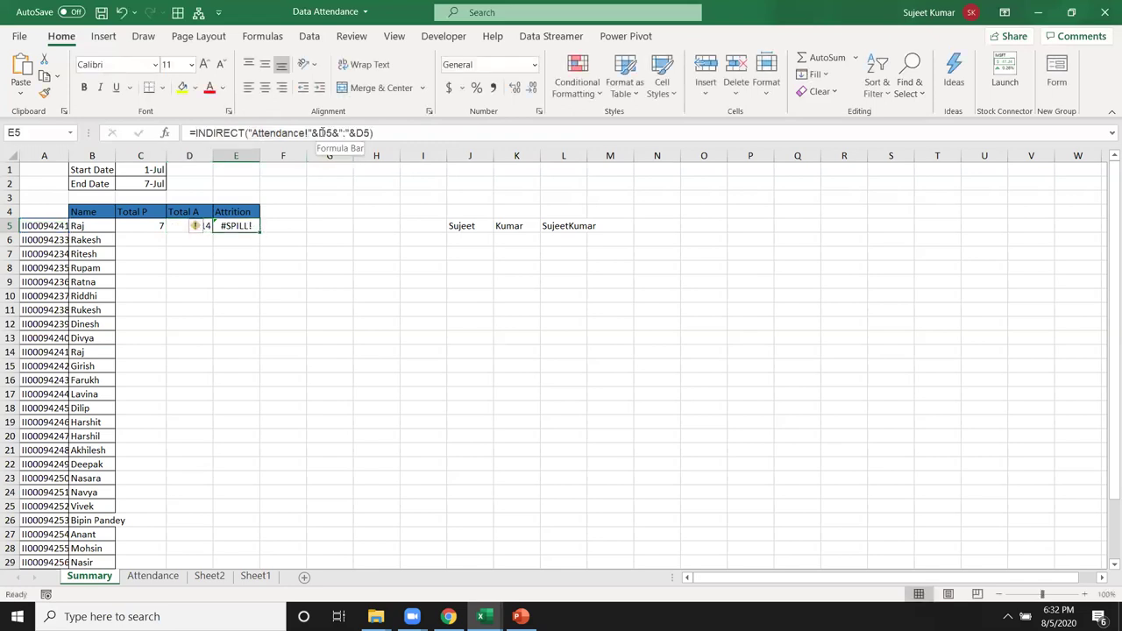
pyautogui.click(323, 133)
pyautogui.doubleClick(322, 134)
pyautogui.hotkey('ctrl', 'v')
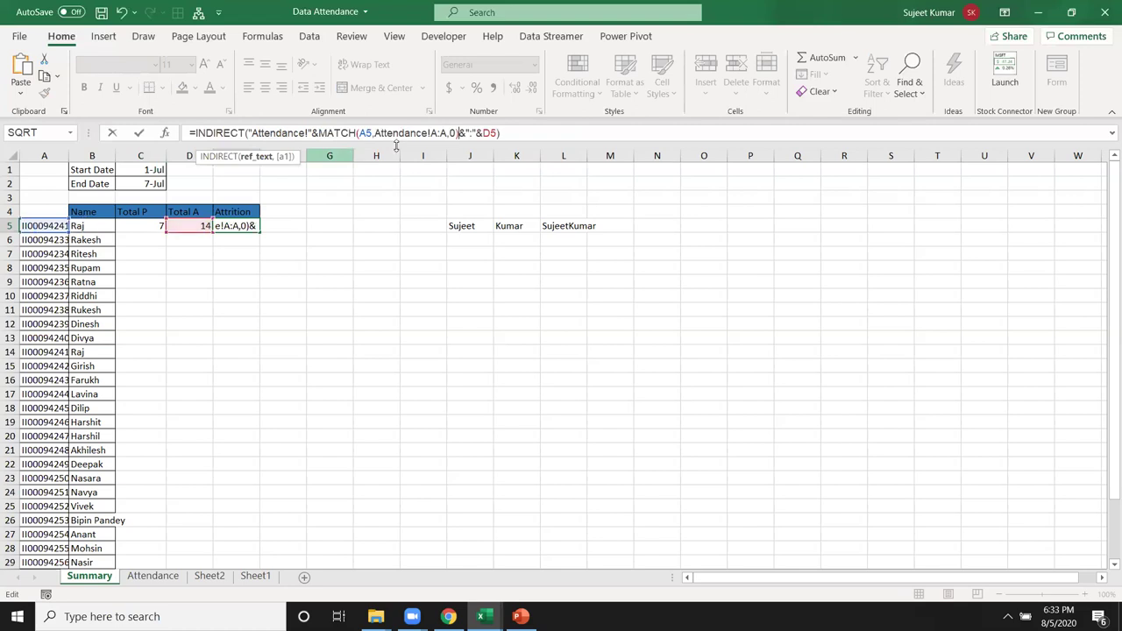
# - Replace the second D5 with the same MATCH, then copy the full INDIRECT expression
pyautogui.click(485, 133)
pyautogui.doubleClick(487, 132)
pyautogui.press('Right')
pyautogui.hotkey('ctrl', 'v')
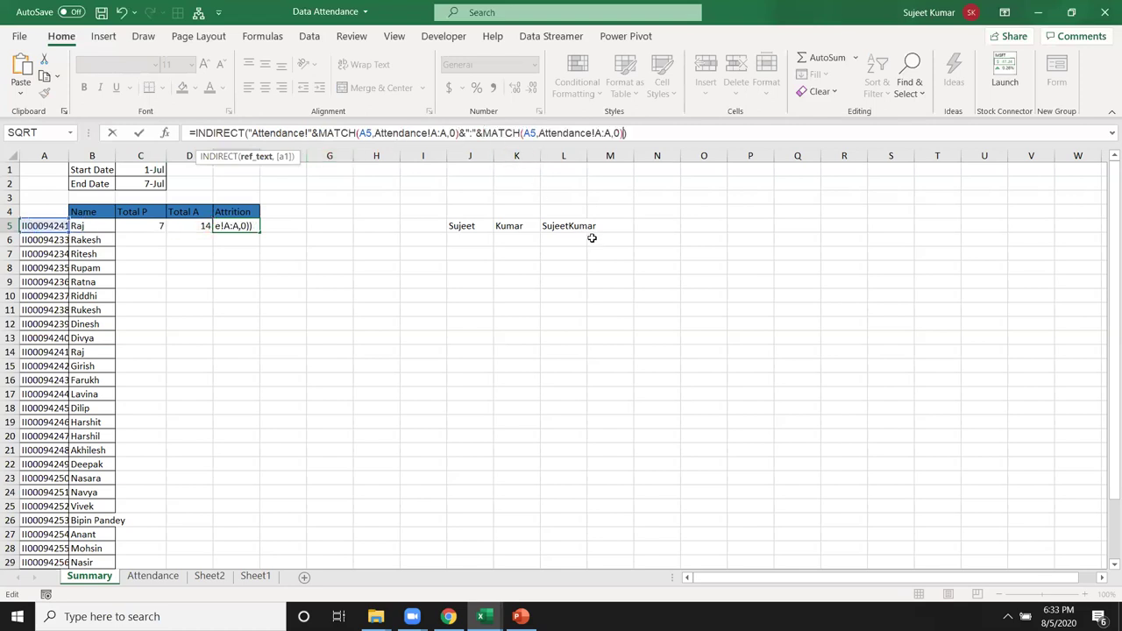
pyautogui.press('Return')
pyautogui.press('Up')
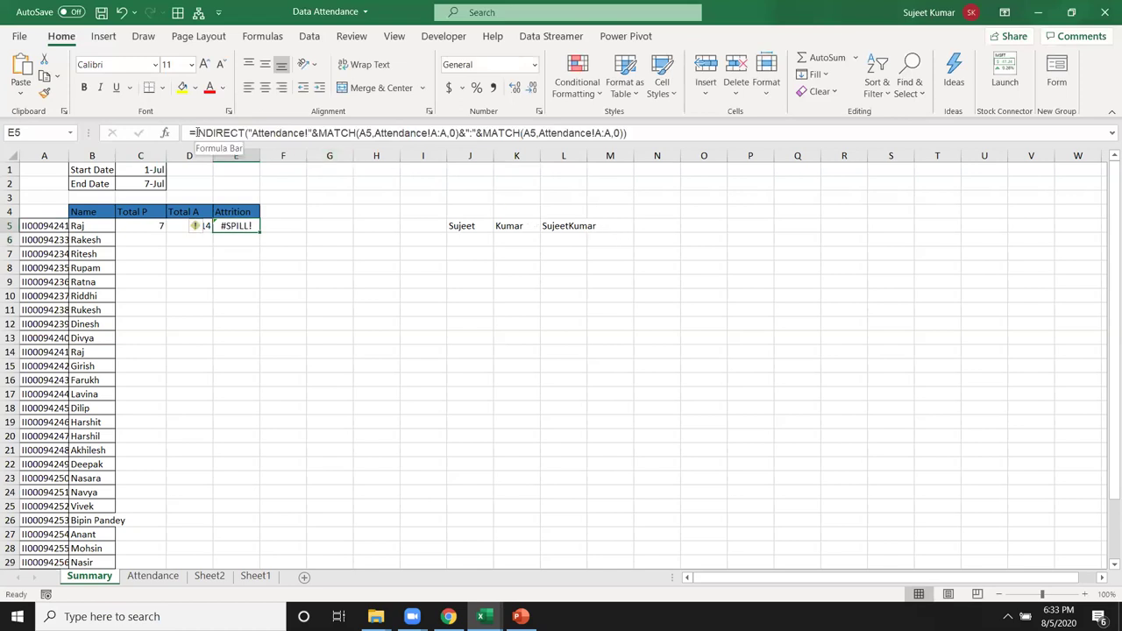
pyautogui.moveTo(197, 132); pyautogui.dragTo(627, 133)
pyautogui.hotkey('ctrl', 'c')
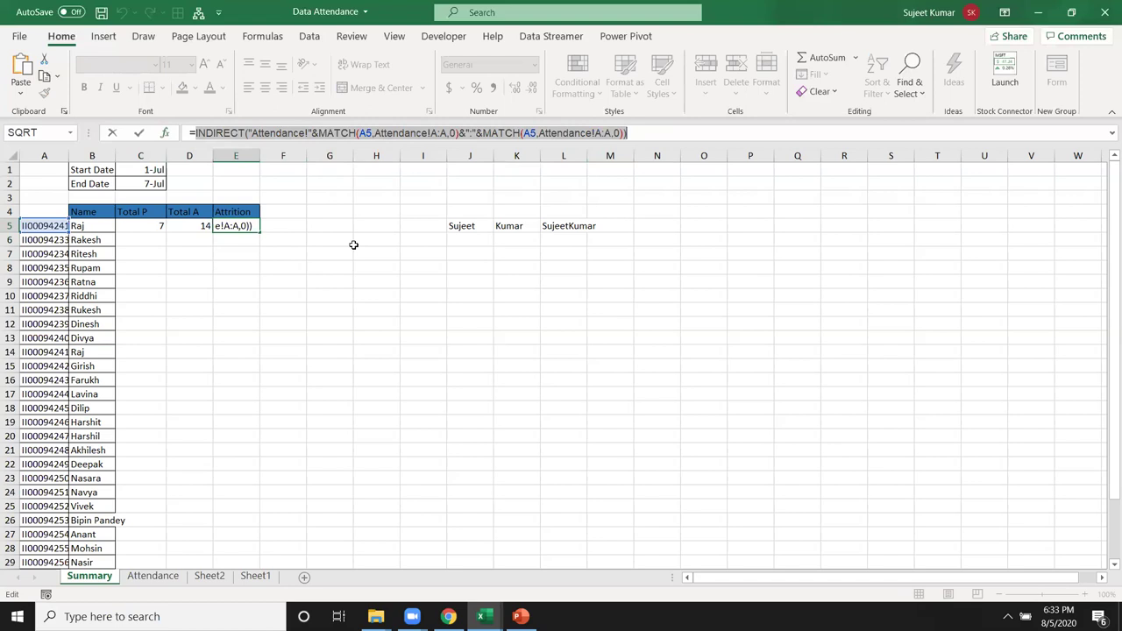
pyautogui.press('Escape')
# - Replace Attendance!5:5 in C5's COUNTIFS with the INDIRECT–MATCH range, giving 6
pyautogui.click(159, 223)
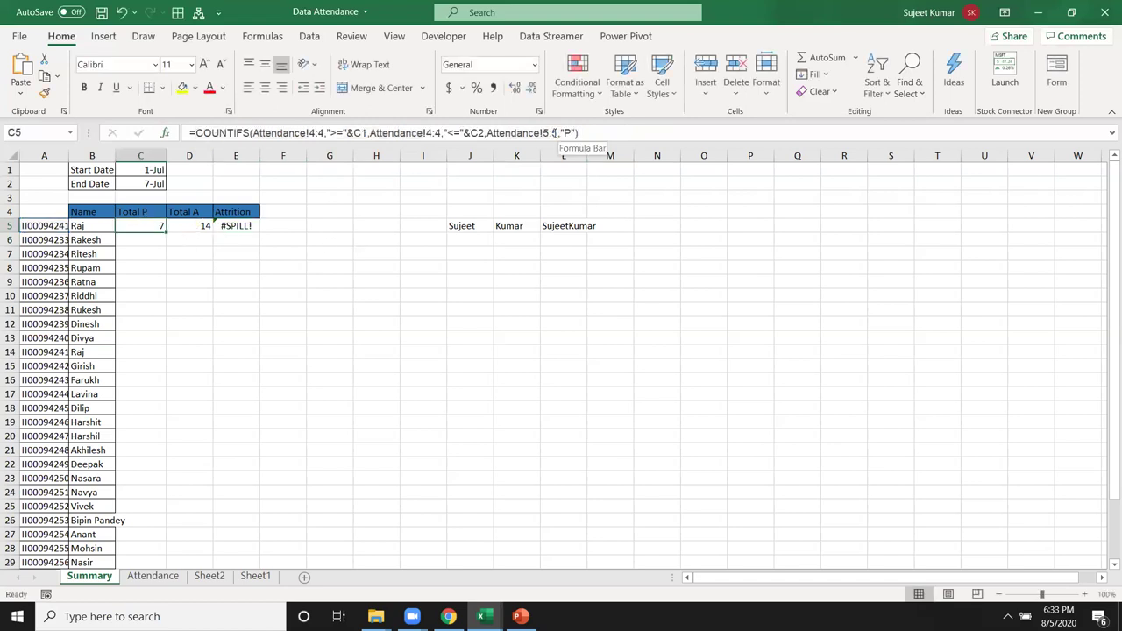
pyautogui.moveTo(558, 132); pyautogui.dragTo(502, 140)
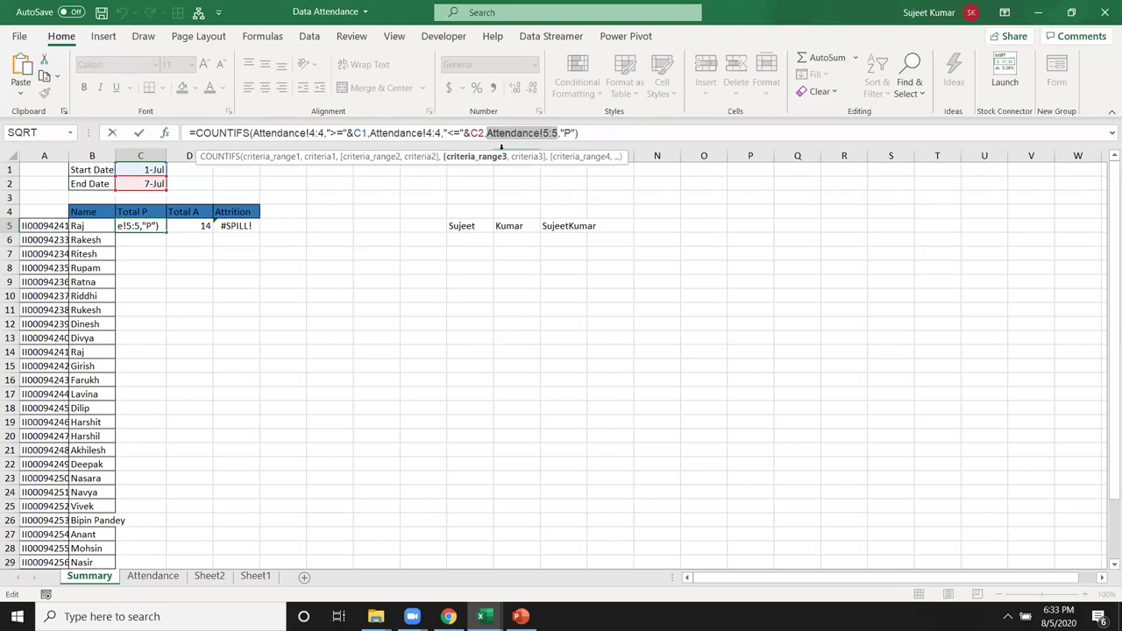
pyautogui.hotkey('ctrl', 'v')
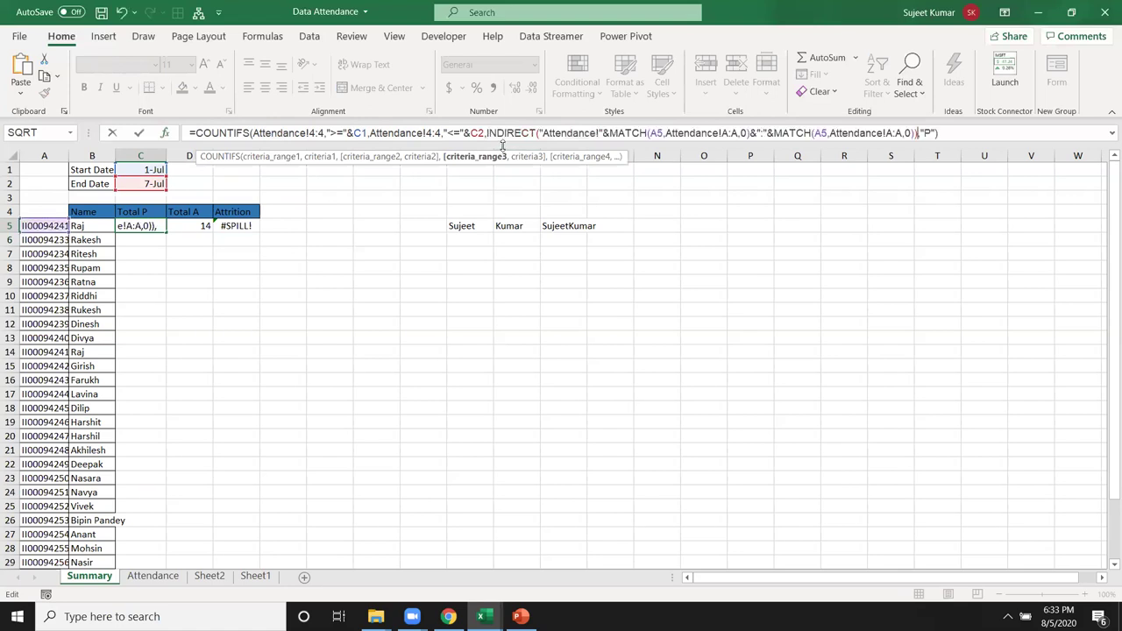
pyautogui.press('Return')
pyautogui.press('Up')
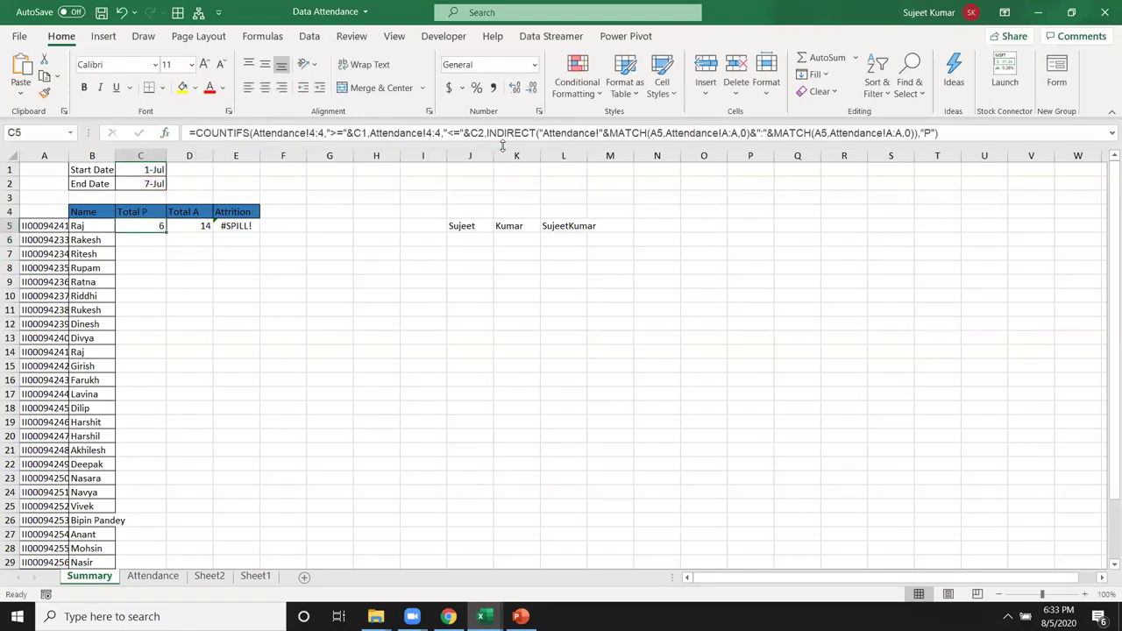
pyautogui.click(152, 578)
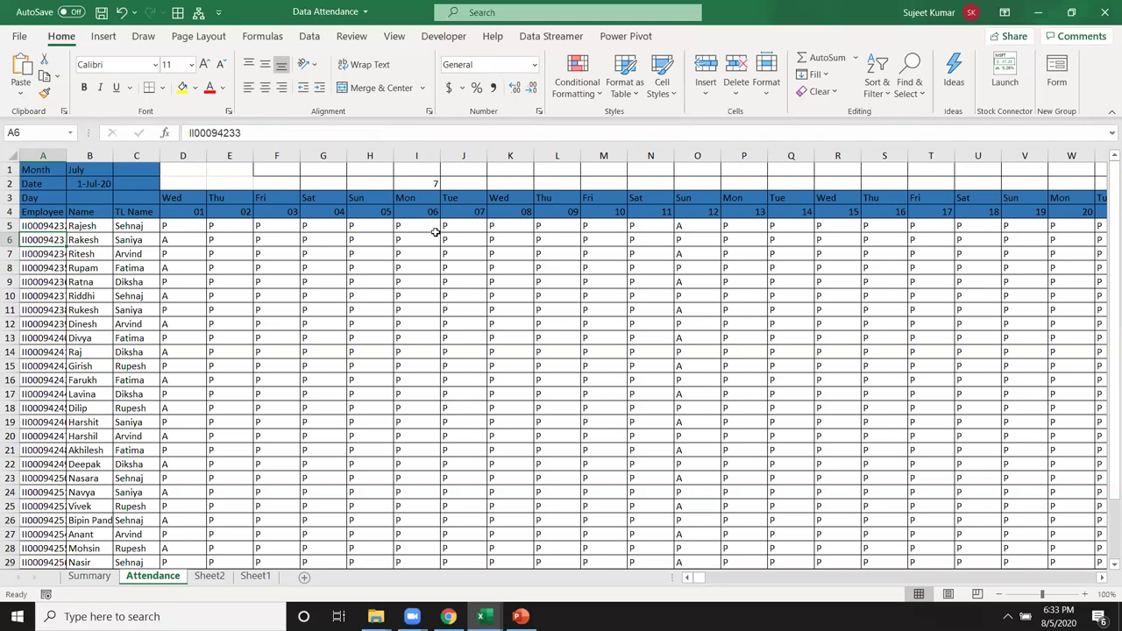
# - Select days 01–05 in row 14 on the Attendance sheet to check them, then return to Summary
pyautogui.click(179, 352)
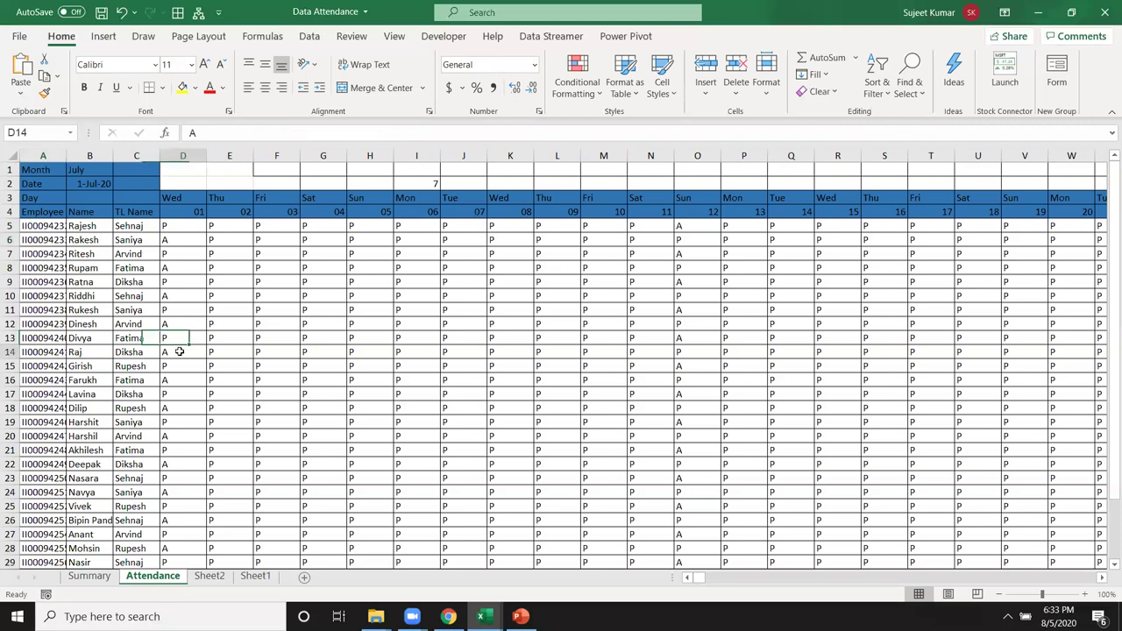
pyautogui.moveTo(179, 352); pyautogui.dragTo(368, 354)
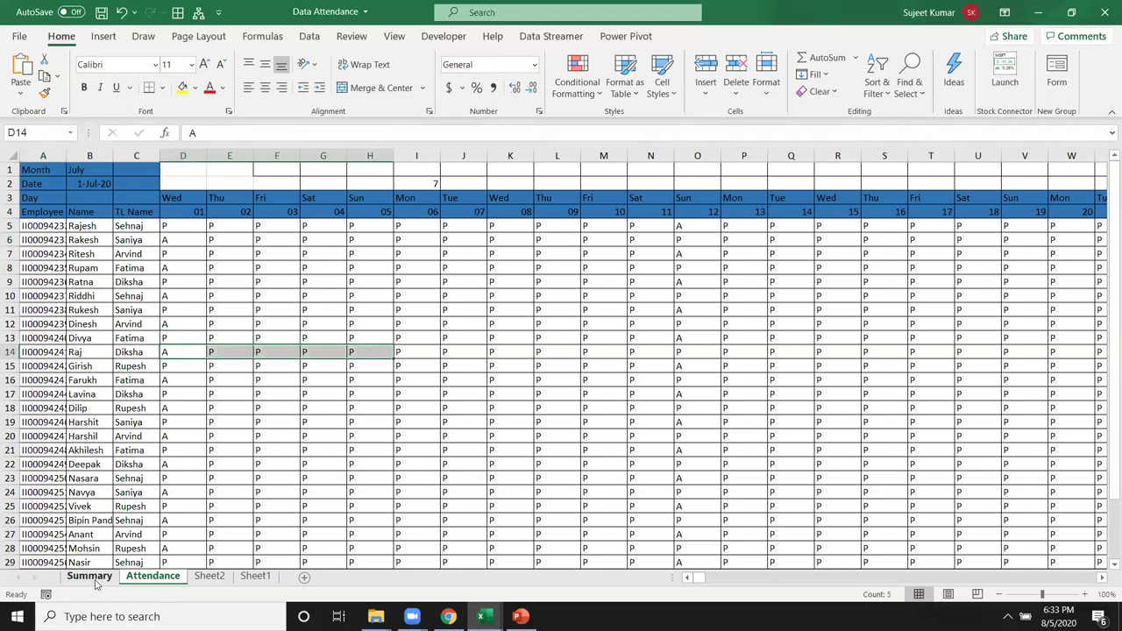
pyautogui.click(91, 576)
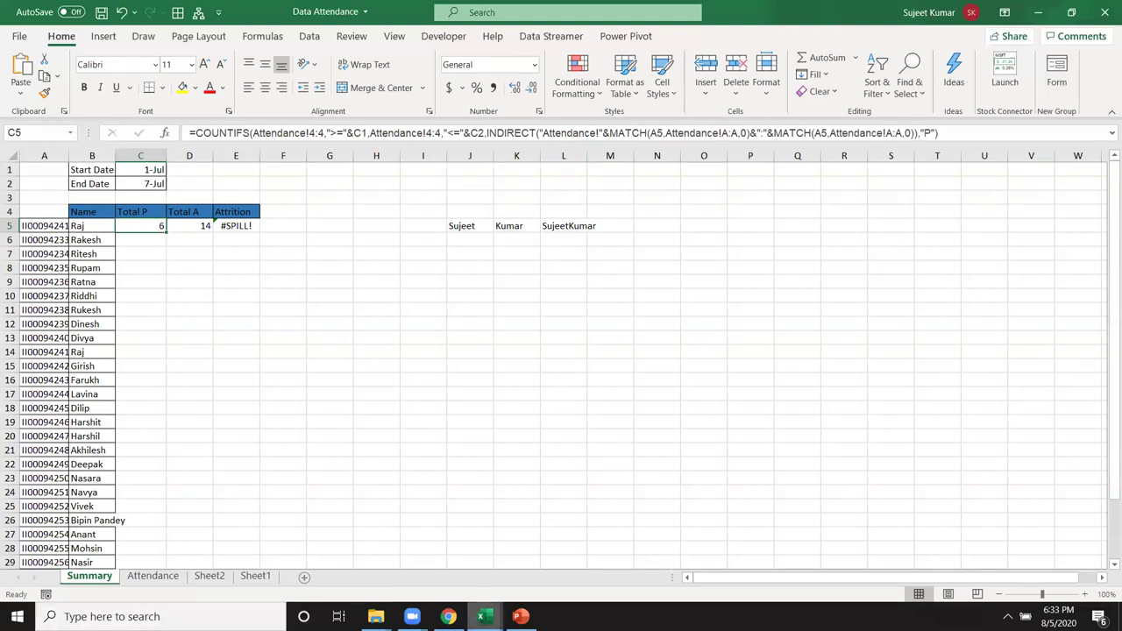
# - In Book1's Sheet1, enter W1 in cell A7
pyautogui.moveTo(480, 616)
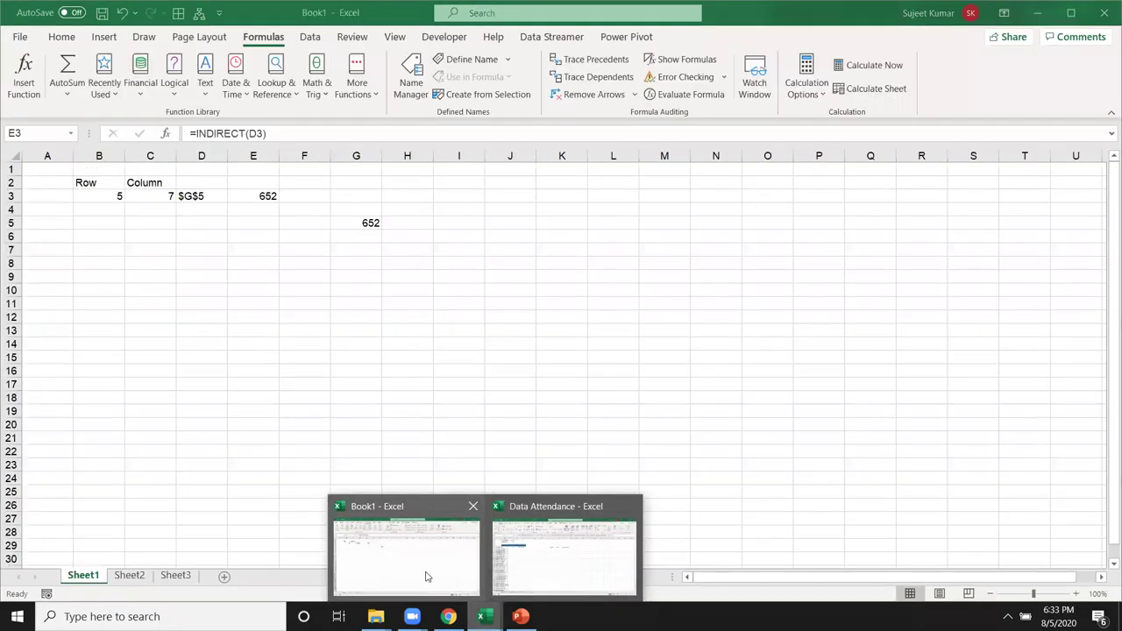
pyautogui.click(427, 577)
pyautogui.click(129, 576)
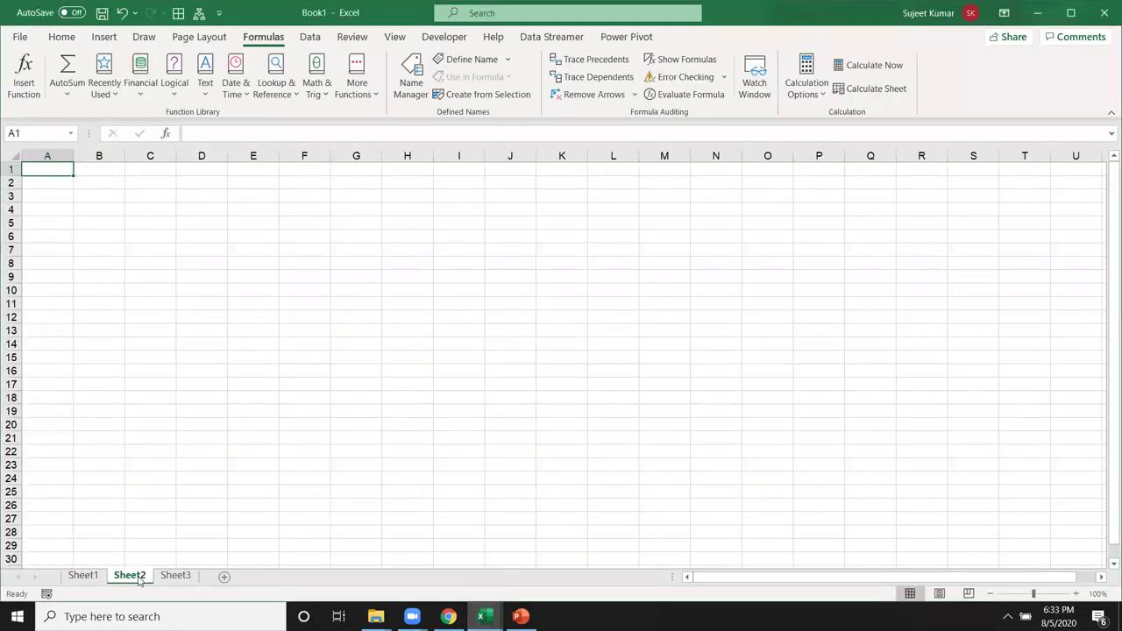
pyautogui.click(99, 576)
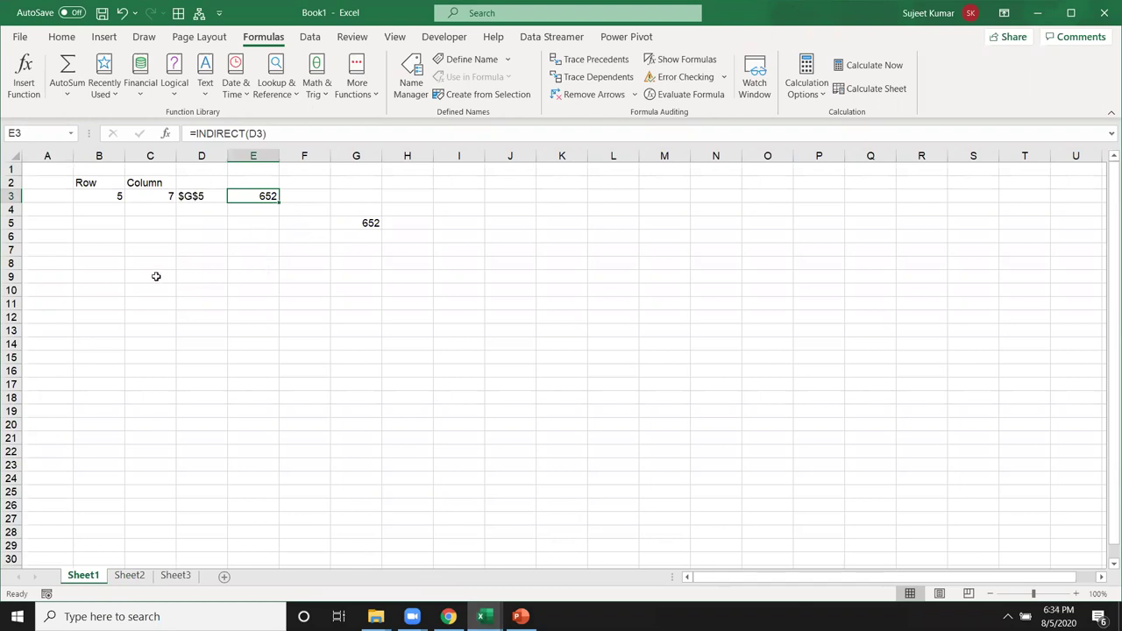
pyautogui.click(61, 255)
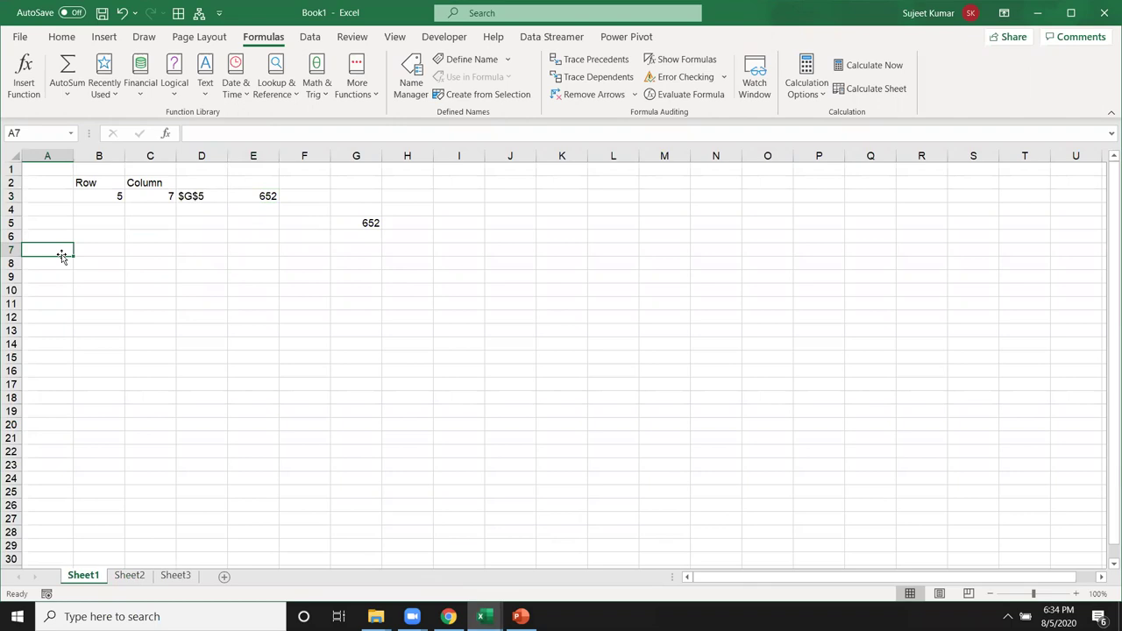
pyautogui.write('Q1')
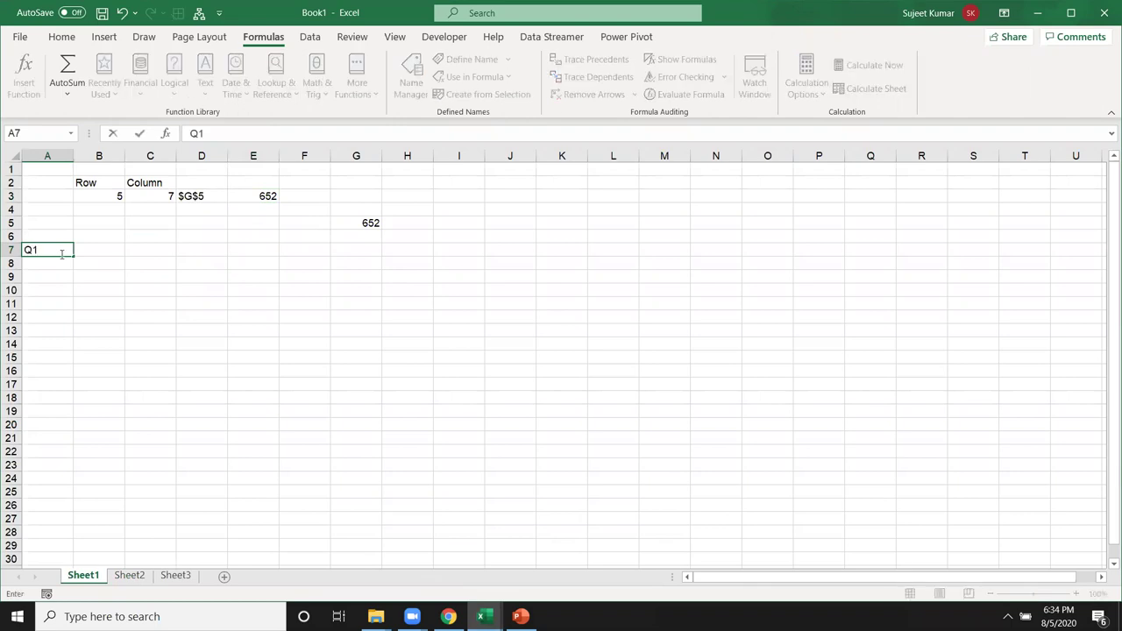
pyautogui.press('Escape')
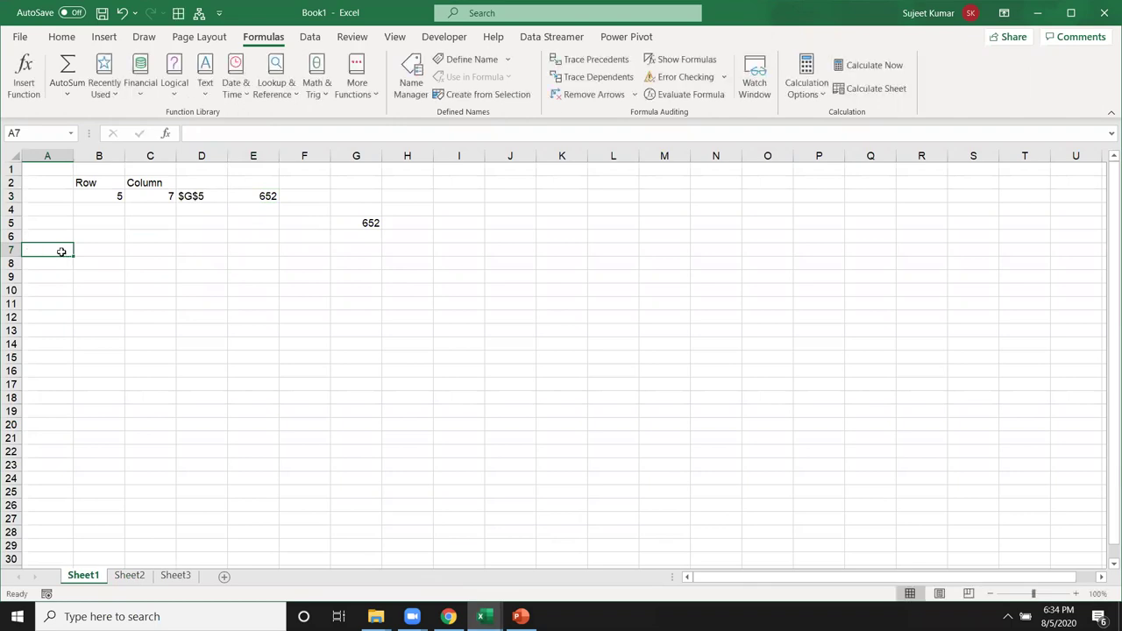
pyautogui.write('W')
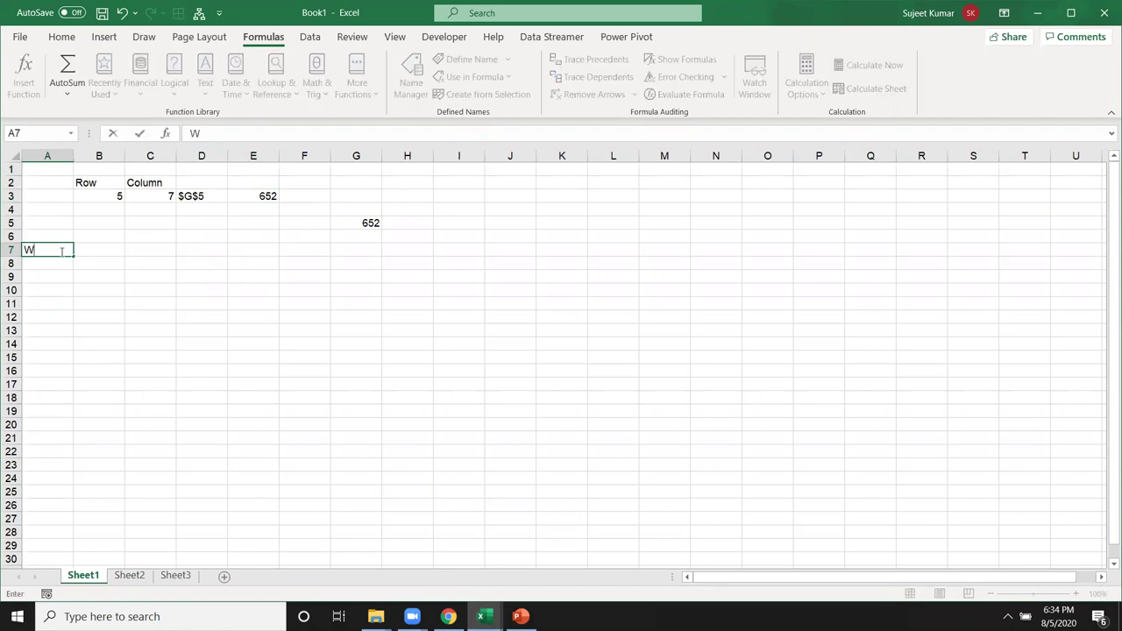
pyautogui.write('1')
pyautogui.press('Return')
# - Add the headers Start in B6 and End in C6
pyautogui.click(62, 251)
pyautogui.press('Right')
pyautogui.press('Up')
pyautogui.write('Start')
pyautogui.press('Tab')
pyautogui.write('En')
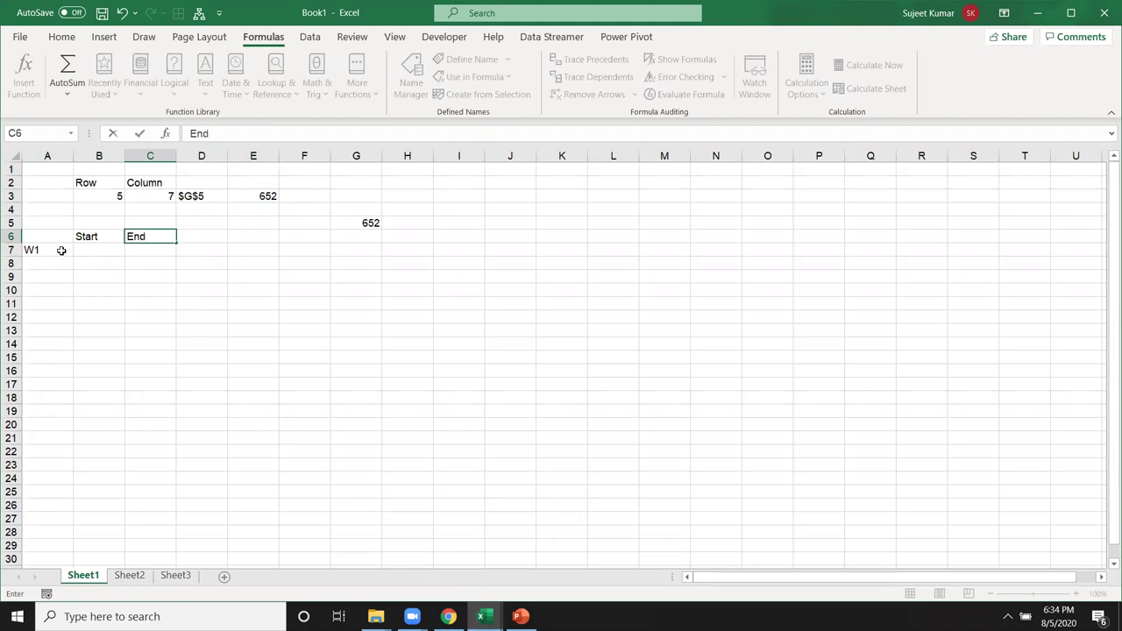
pyautogui.press('Return')
# - Type Month in A5 and Jan in B5
pyautogui.press('Up')
pyautogui.press('Up')
pyautogui.press('Down')
pyautogui.press('Up')
pyautogui.press('Left')
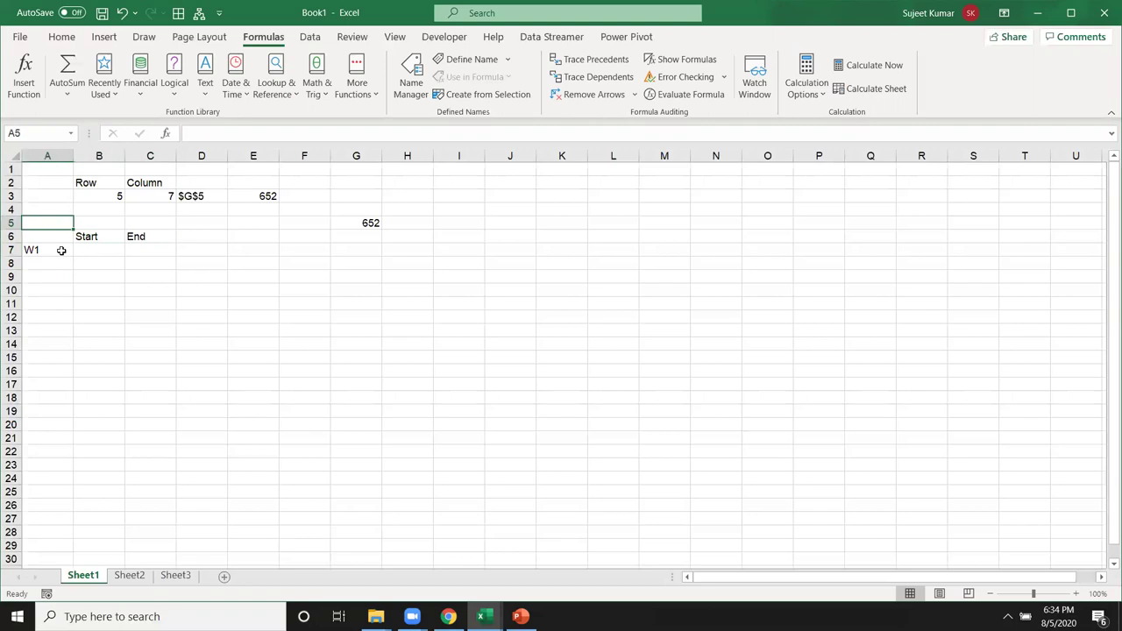
pyautogui.write('Month')
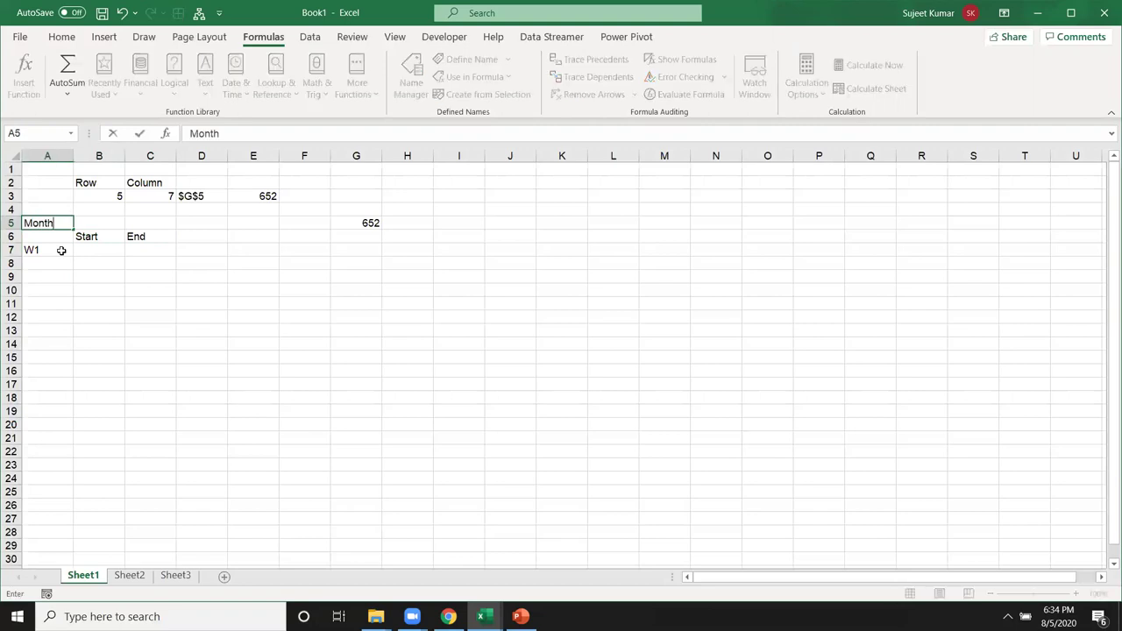
pyautogui.press('Tab')
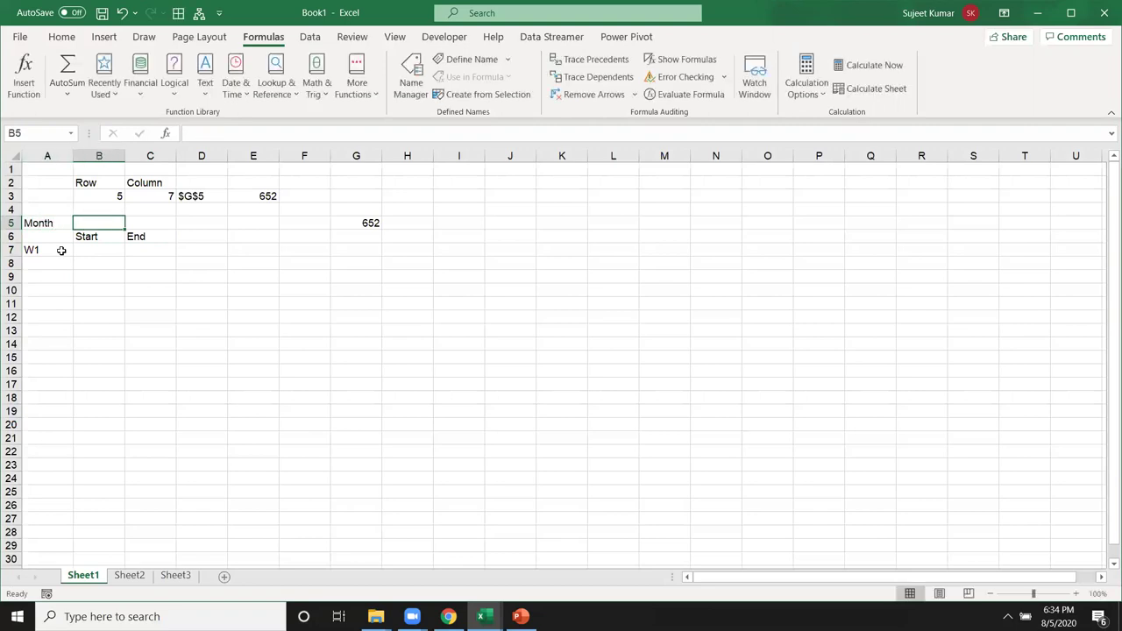
pyautogui.write('Jan')
pyautogui.press('Return')
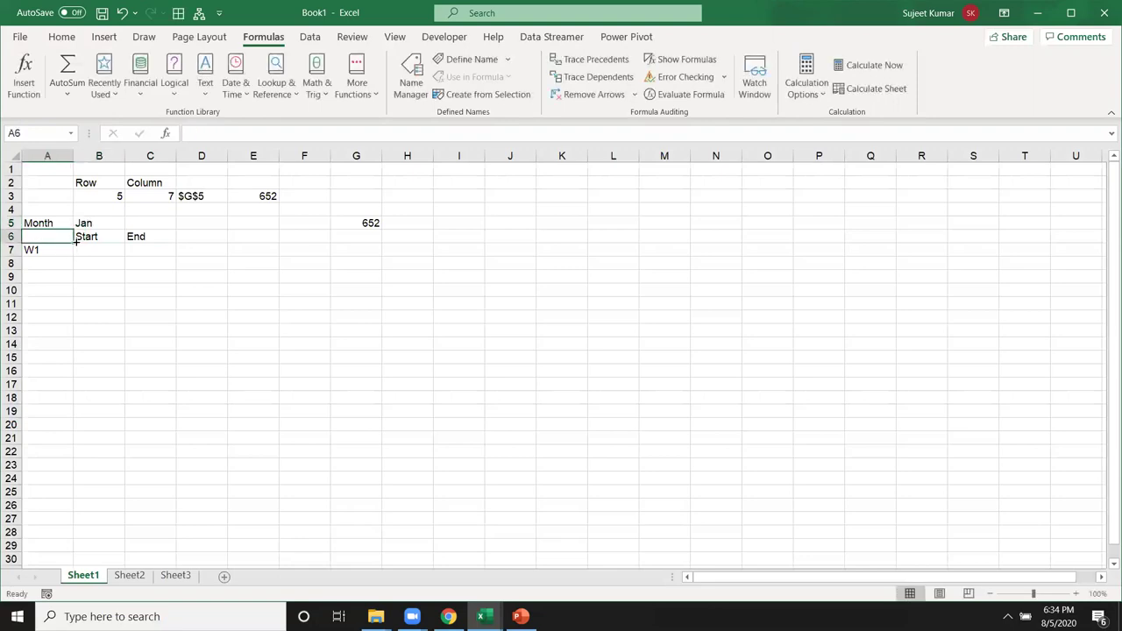
# - Enter the formula ="1-"&B5 in C5 to build the date 1-Jan
pyautogui.click(153, 225)
pyautogui.write('=')
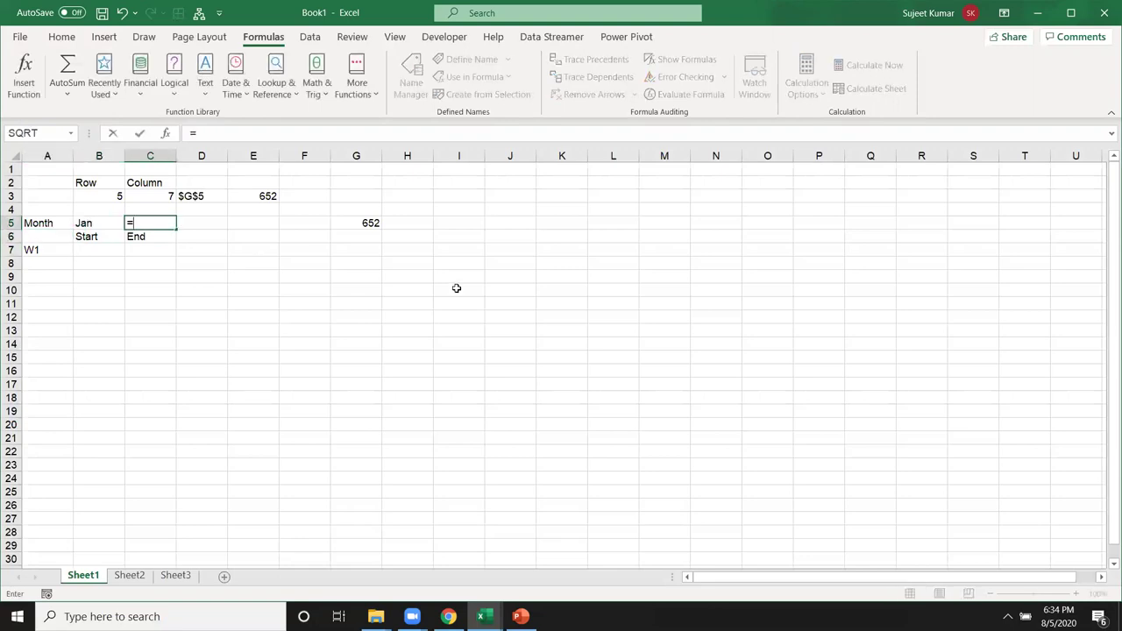
pyautogui.write('"1-"')
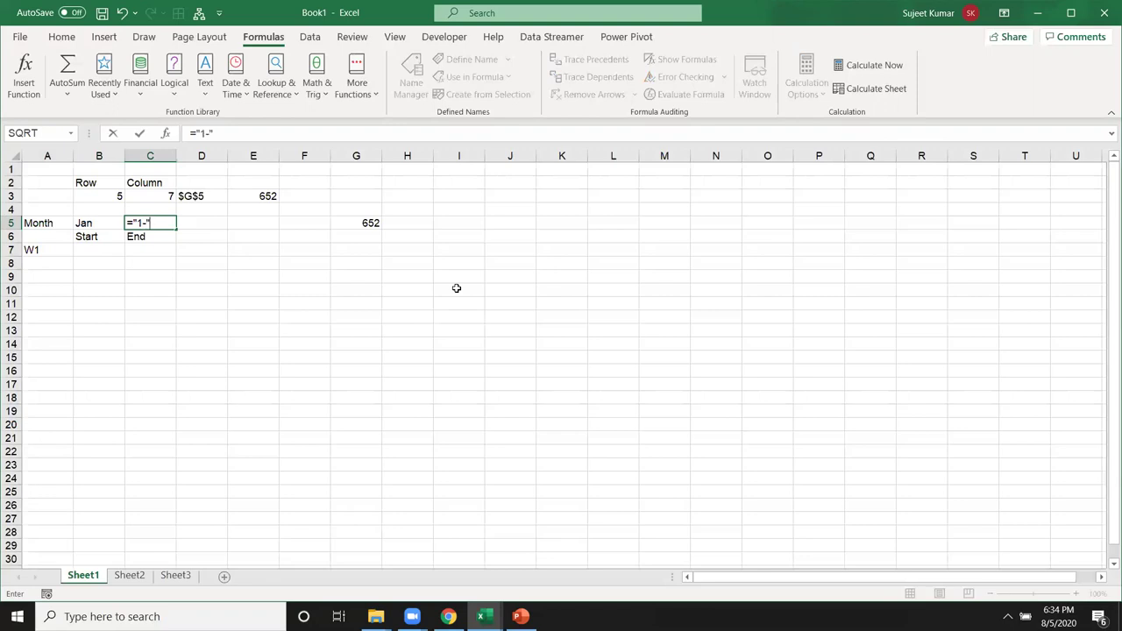
pyautogui.write('&')
pyautogui.click(92, 228)
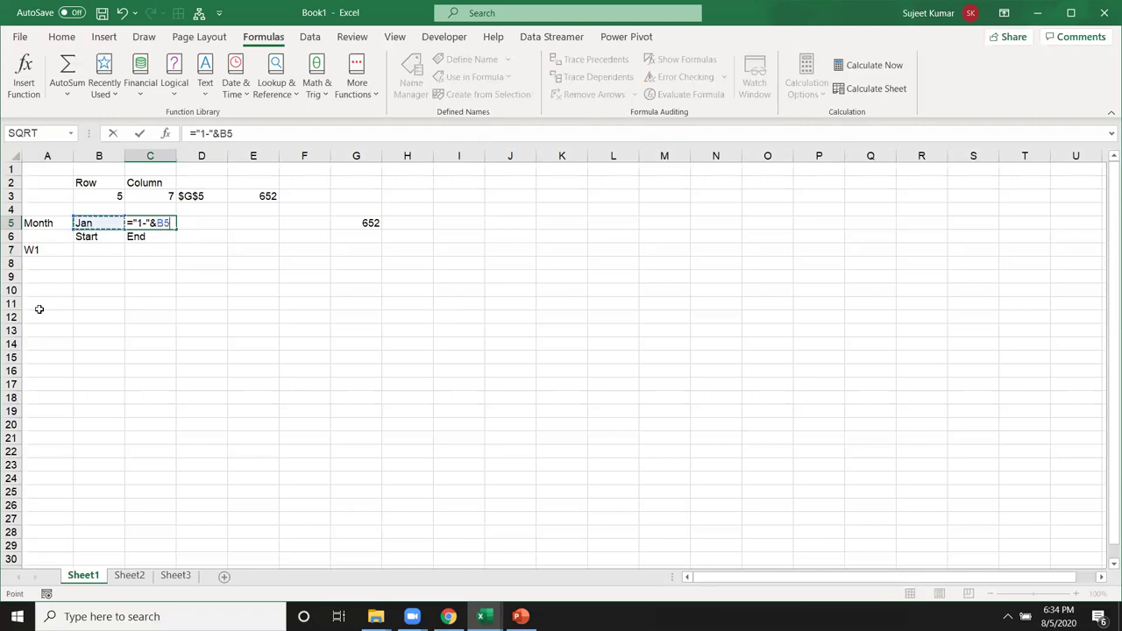
pyautogui.press('Return')
pyautogui.press('Up')
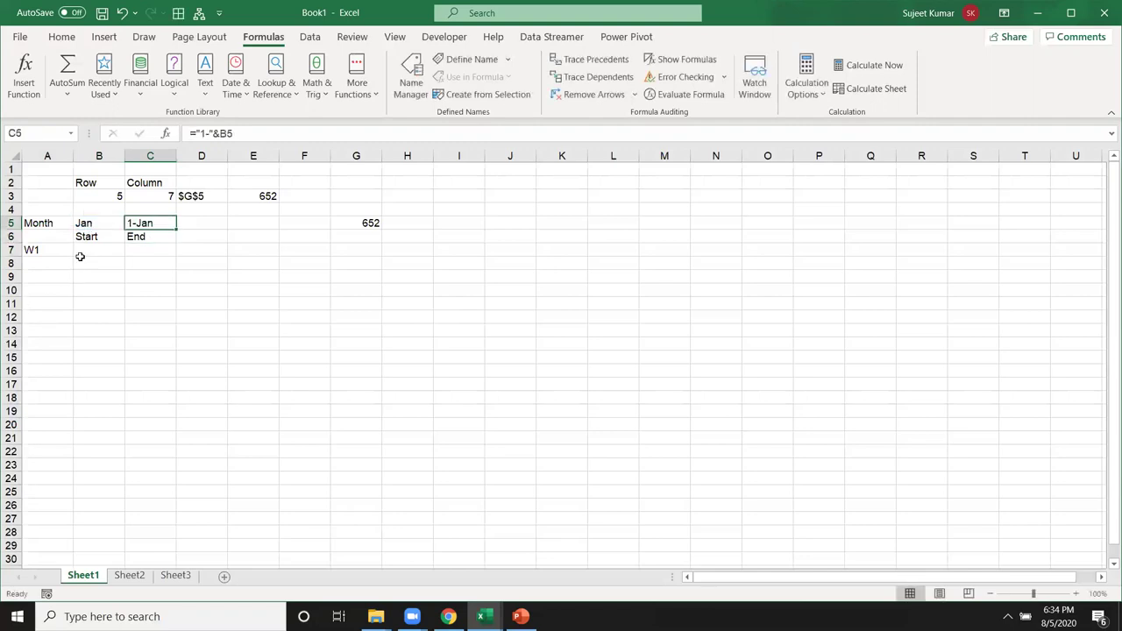
# - Clear the labels in A5:C7 and enter Q1 in A5
pyautogui.click(80, 252)
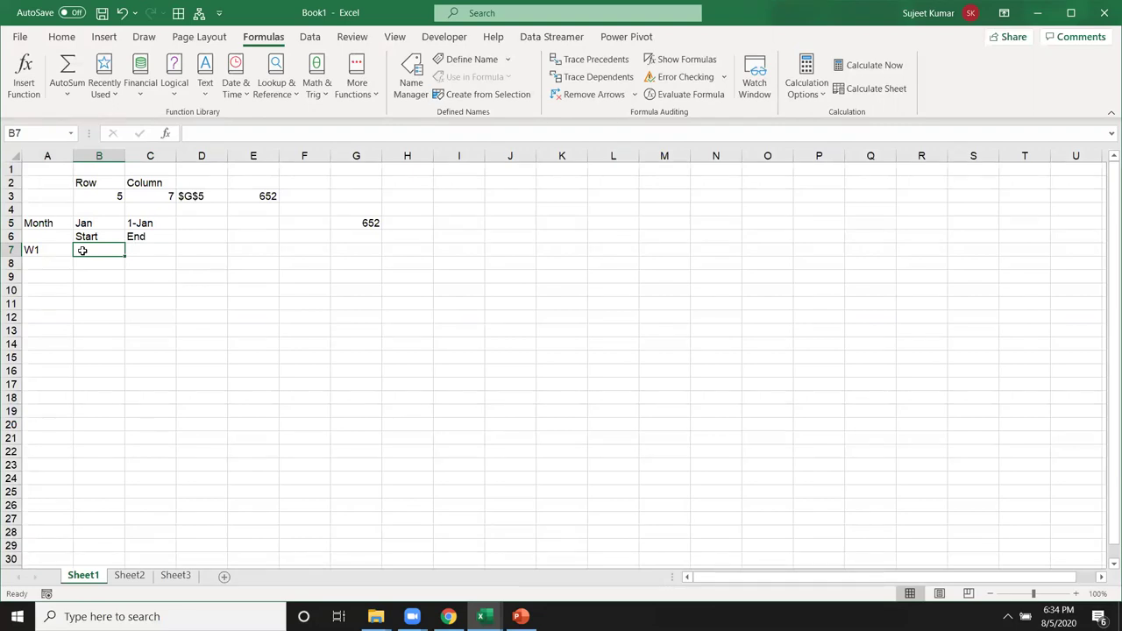
pyautogui.press('Up')
pyautogui.press('Up')
pyautogui.press('Left')
pyautogui.hotkey('shift', 'Right')
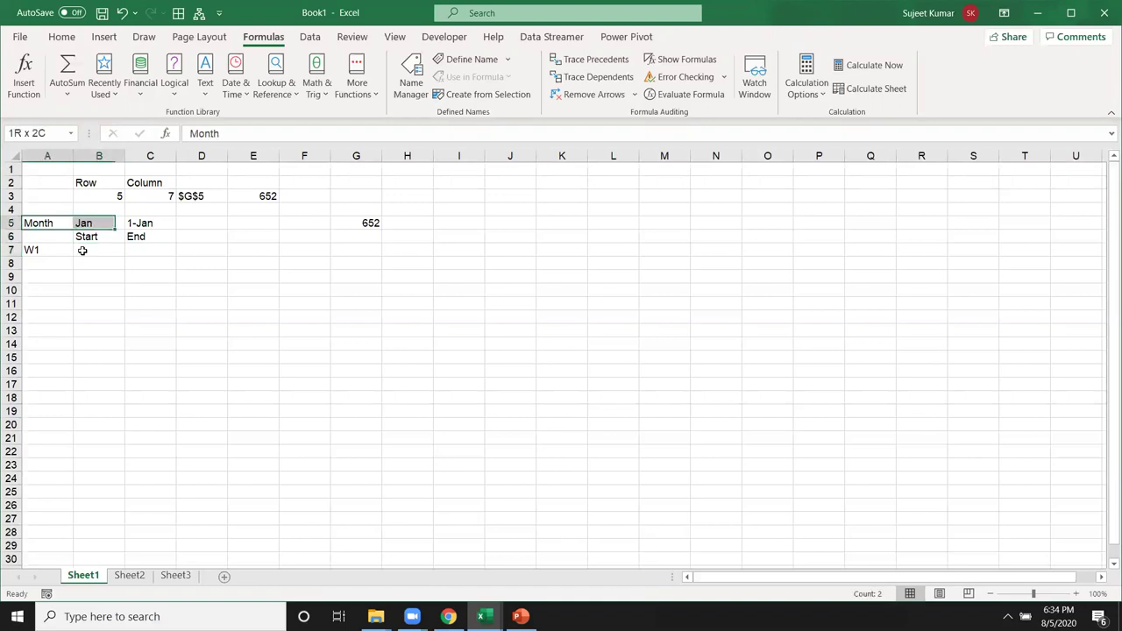
pyautogui.hotkey('shift', 'Right')
pyautogui.hotkey('shift', 'Down')
pyautogui.hotkey('shift', 'Down')
pyautogui.press('Delete')
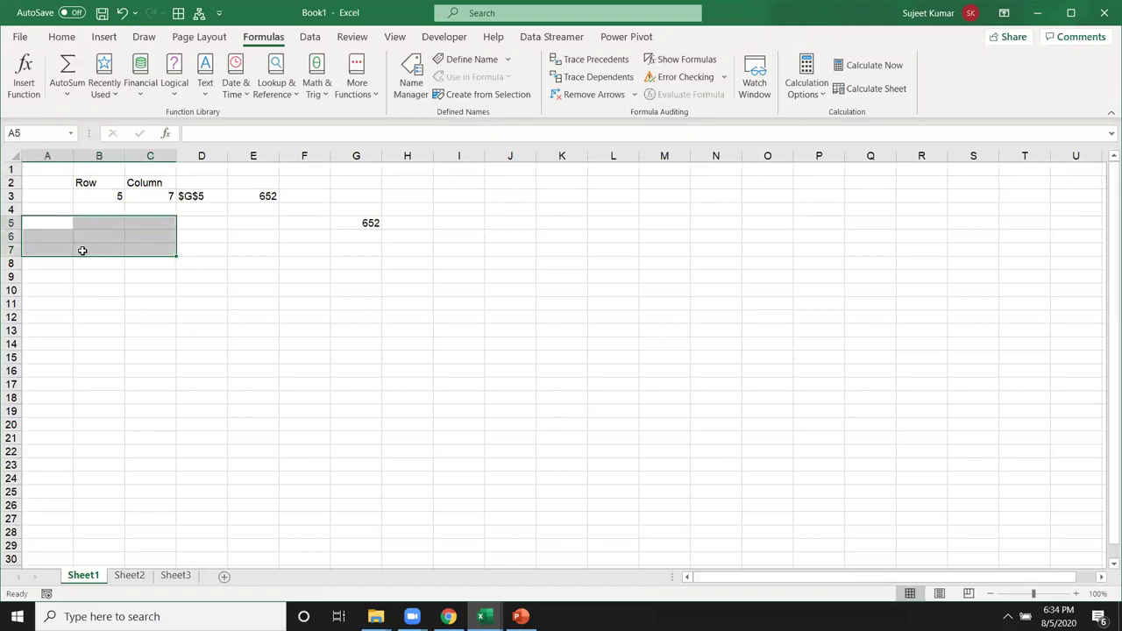
pyautogui.hotkey('shift', 'Left')
pyautogui.hotkey('shift', 'Left')
pyautogui.hotkey('shift', 'Up')
pyautogui.hotkey('shift', 'Up')
pyautogui.write('Q1')
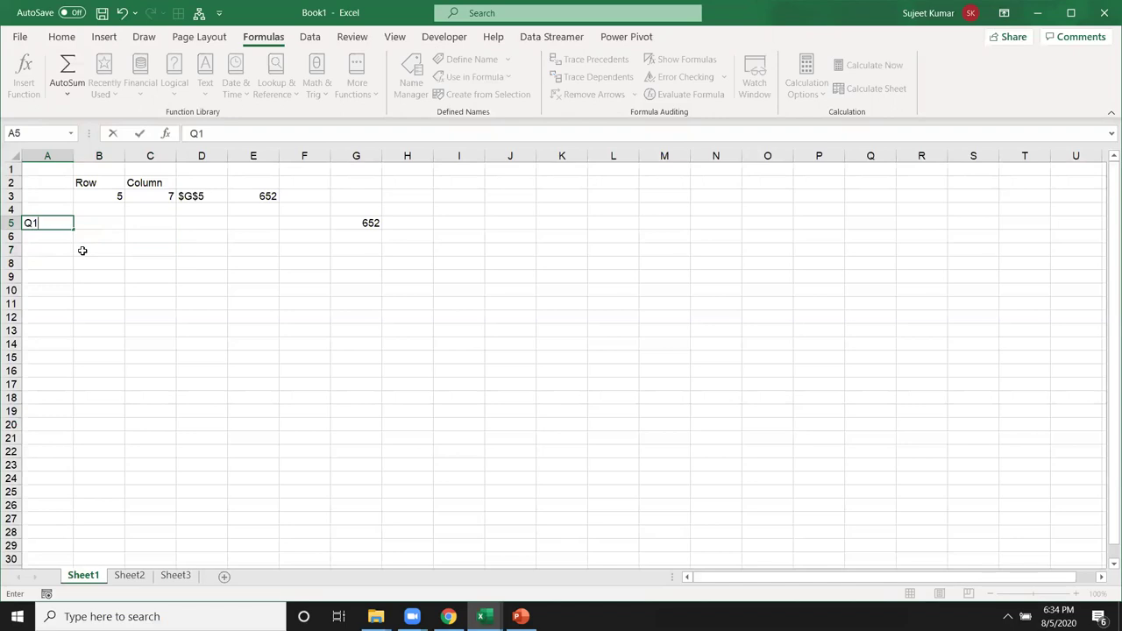
pyautogui.press('Up')
pyautogui.press('Right')
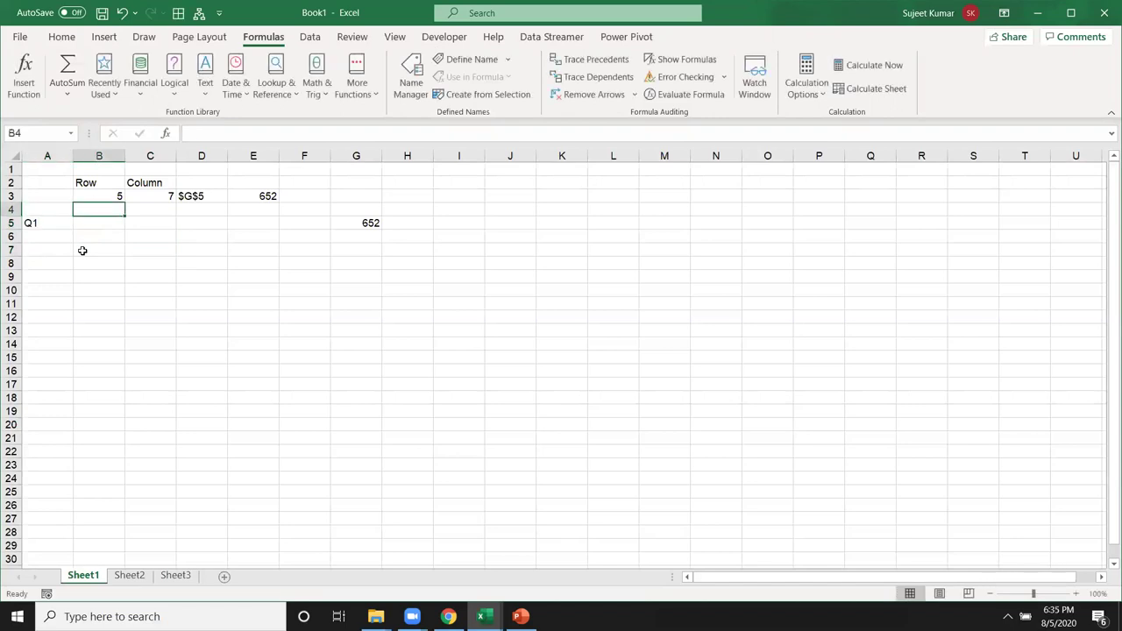
# - Add the headers Start in B4 and End in C4
pyautogui.write('Start')
pyautogui.press('Tab')
pyautogui.write('E')
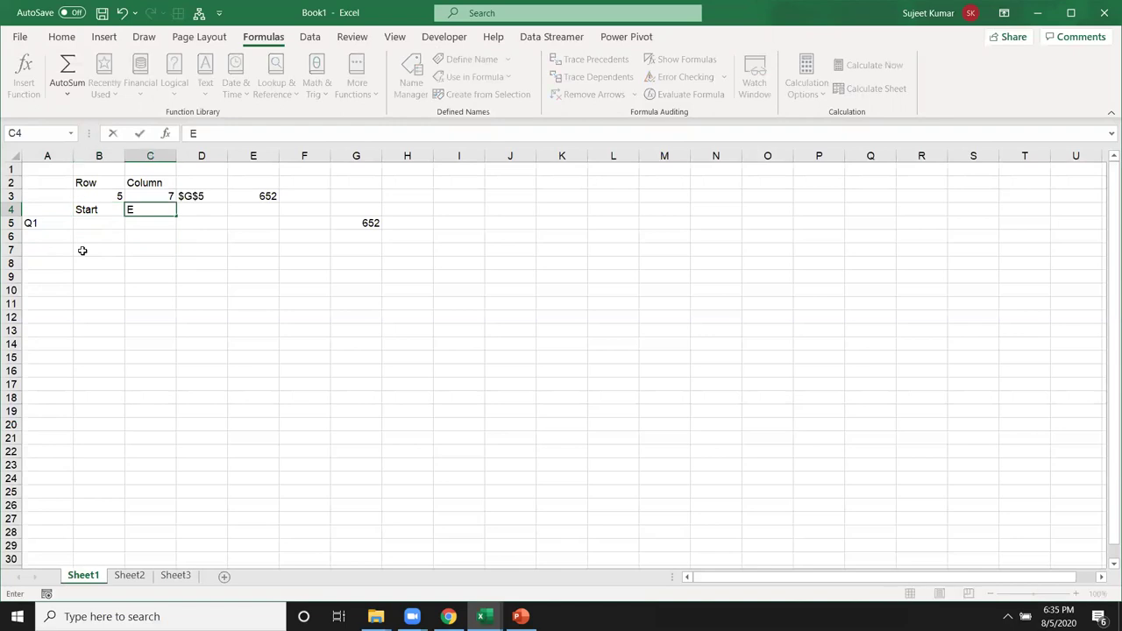
pyautogui.write('nd')
pyautogui.press('Return')
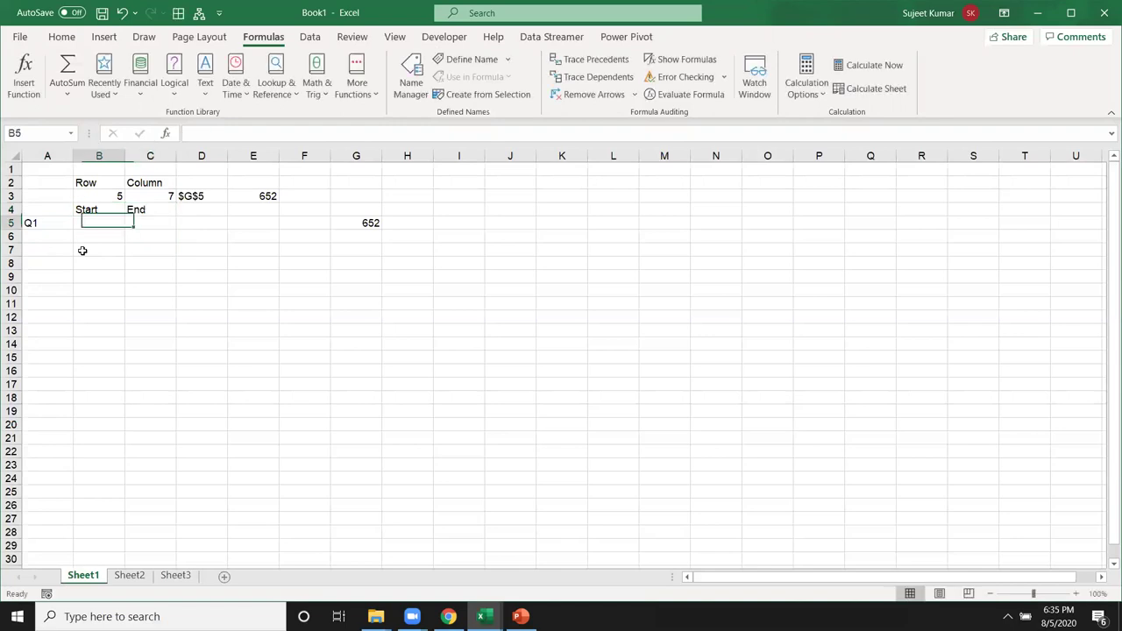
# - Enter =RIGHT(A5) in B5 to extract the quarter number 1, then reopen it for editing
pyautogui.write('=')
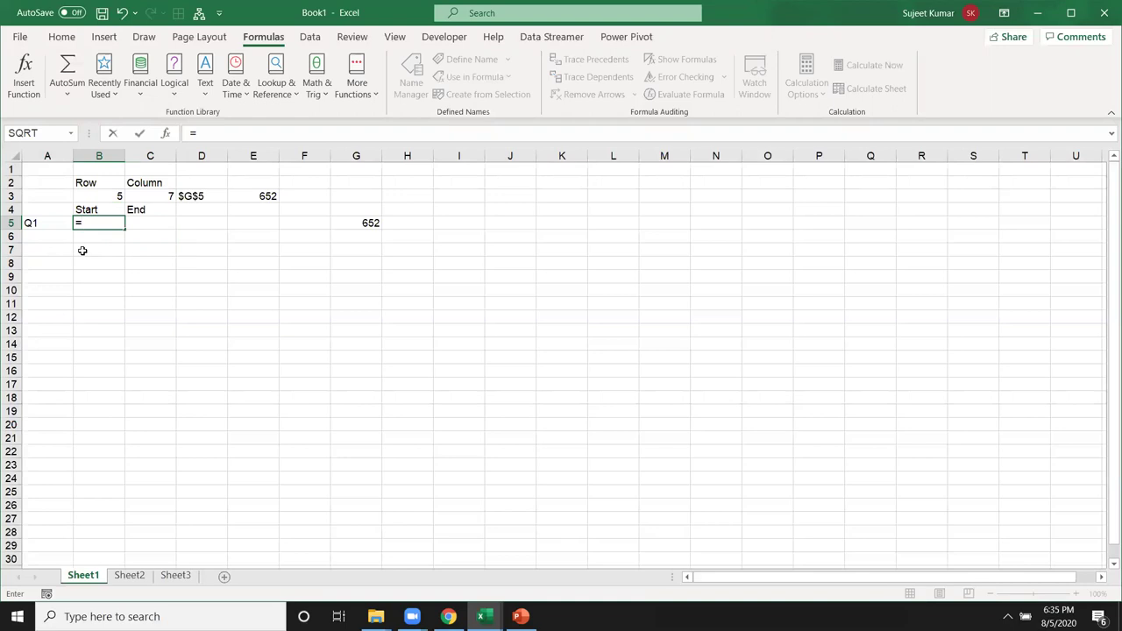
pyautogui.write('right(')
pyautogui.press('Left')
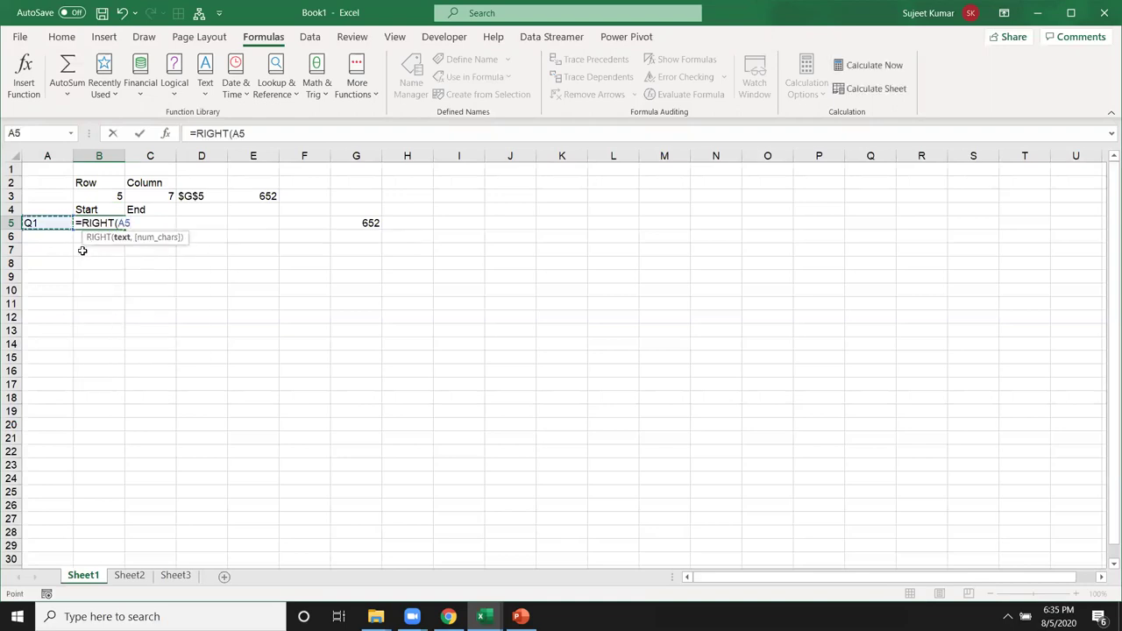
pyautogui.press('Return')
pyautogui.press('Up')
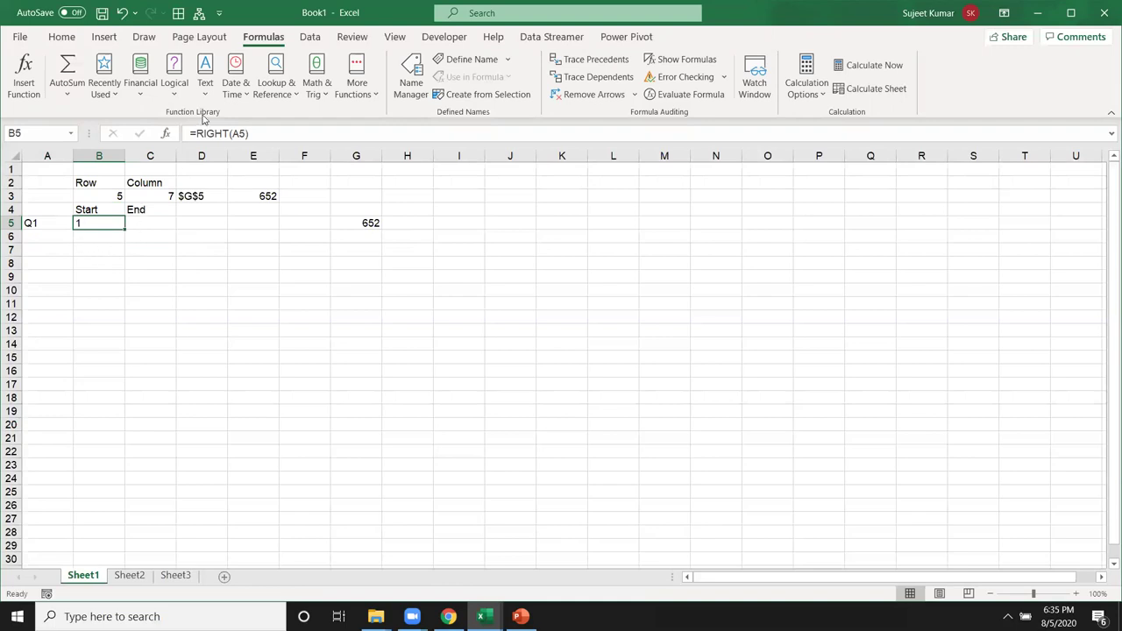
pyautogui.click(200, 133)
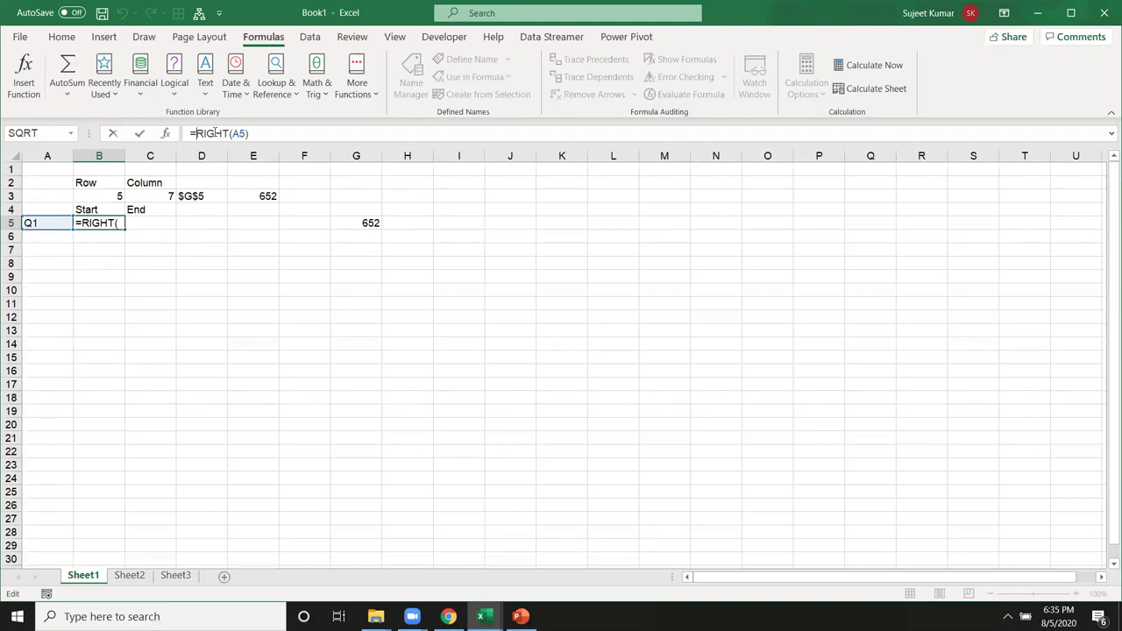
# - Try an IF formula in B5, then abandon it
pyautogui.write('IF(')
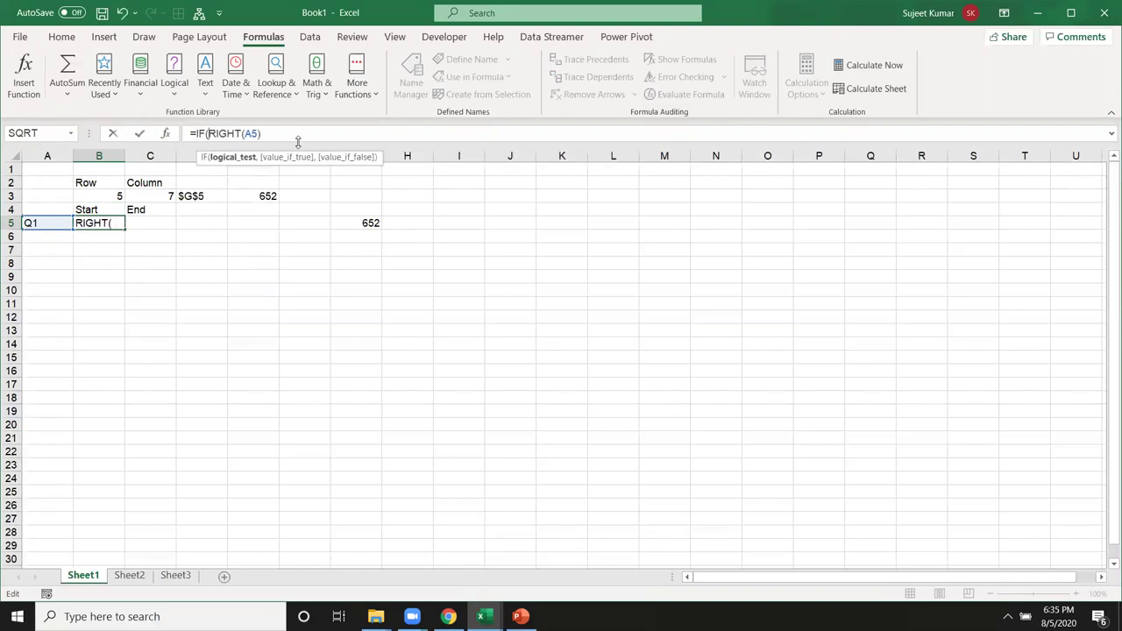
pyautogui.click(296, 134)
pyautogui.write('1,"JAN",')
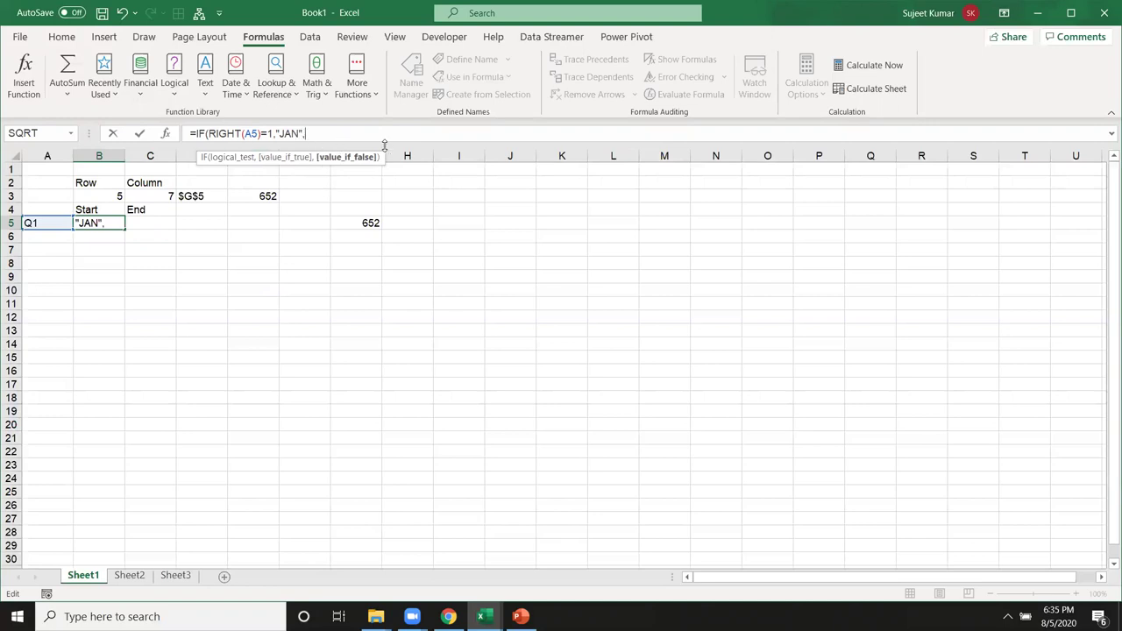
pyautogui.press('Escape')
# - Make B5 =CHOOSE(RIGHT(A5),"JAN","APR","Jul","OCT"), accepting Excel's correction, so it shows JAN
pyautogui.click(199, 137)
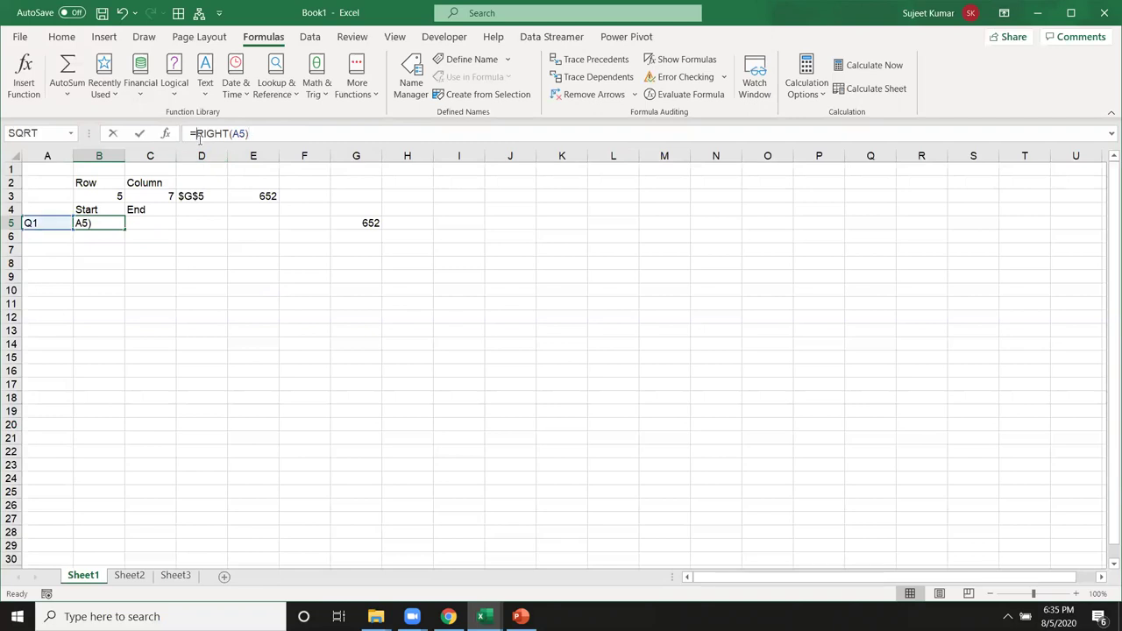
pyautogui.write('choo')
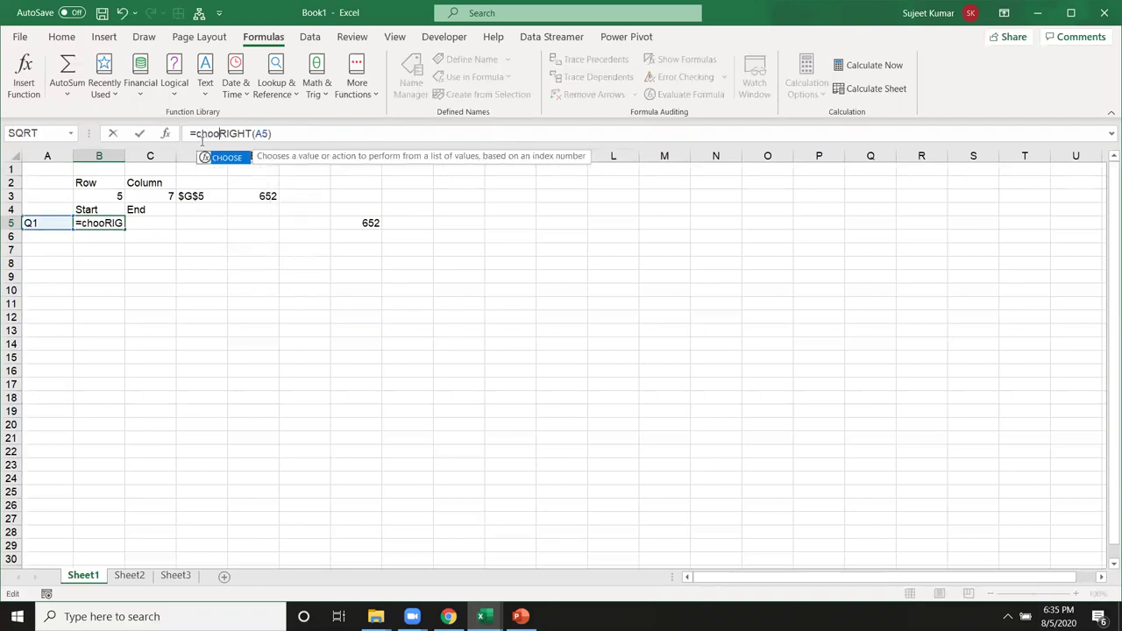
pyautogui.press('Tab')
pyautogui.click(320, 137)
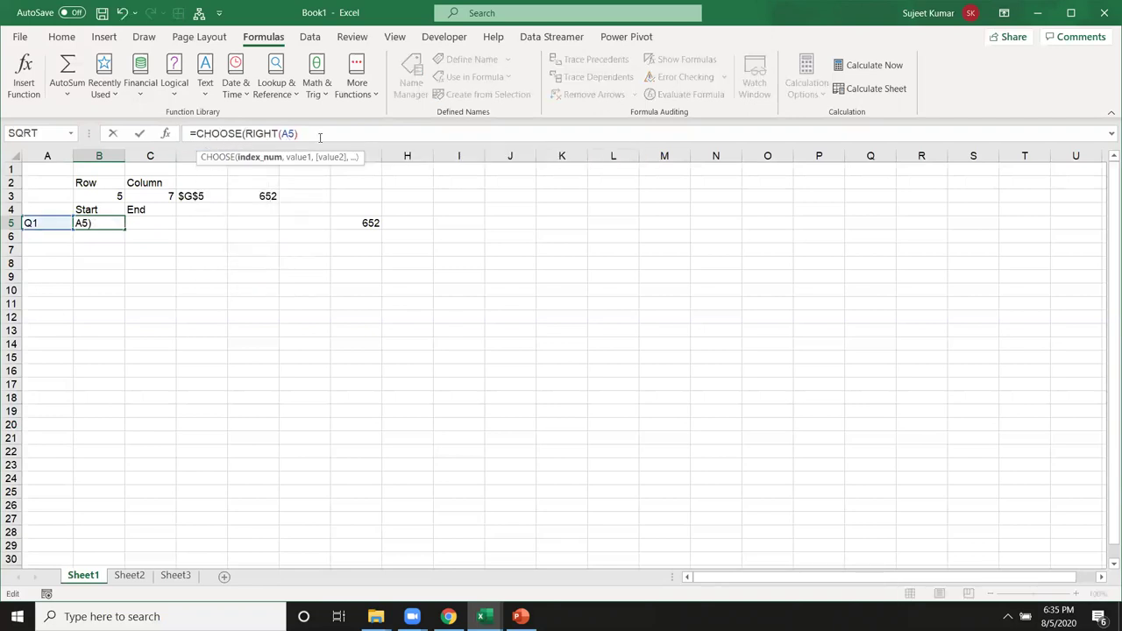
pyautogui.write(',"JAN","')
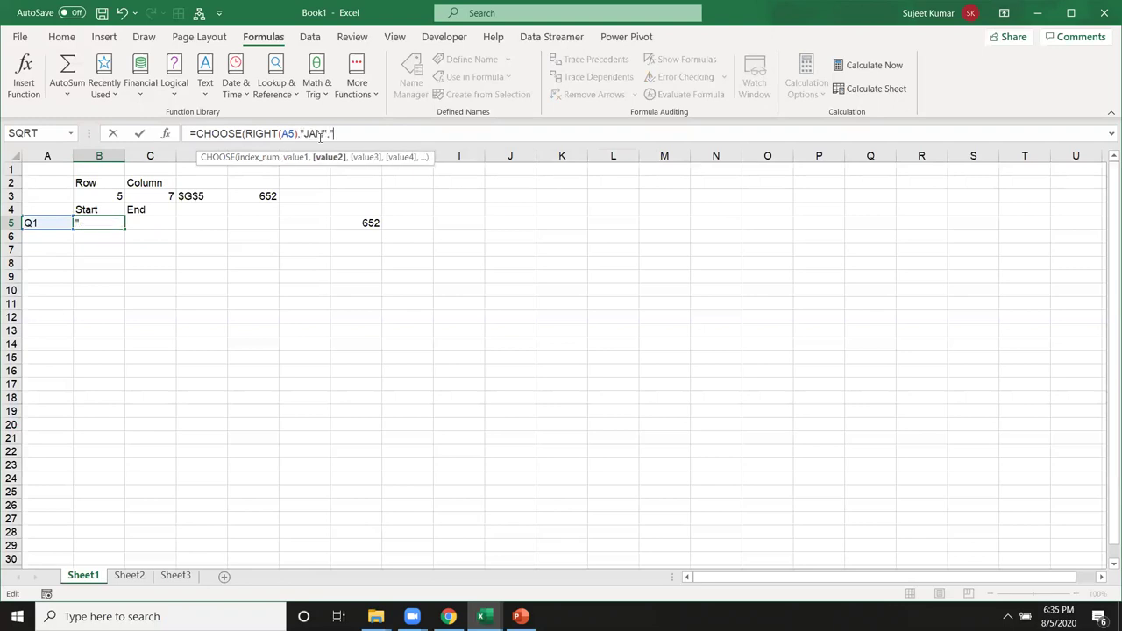
pyautogui.write('APR","')
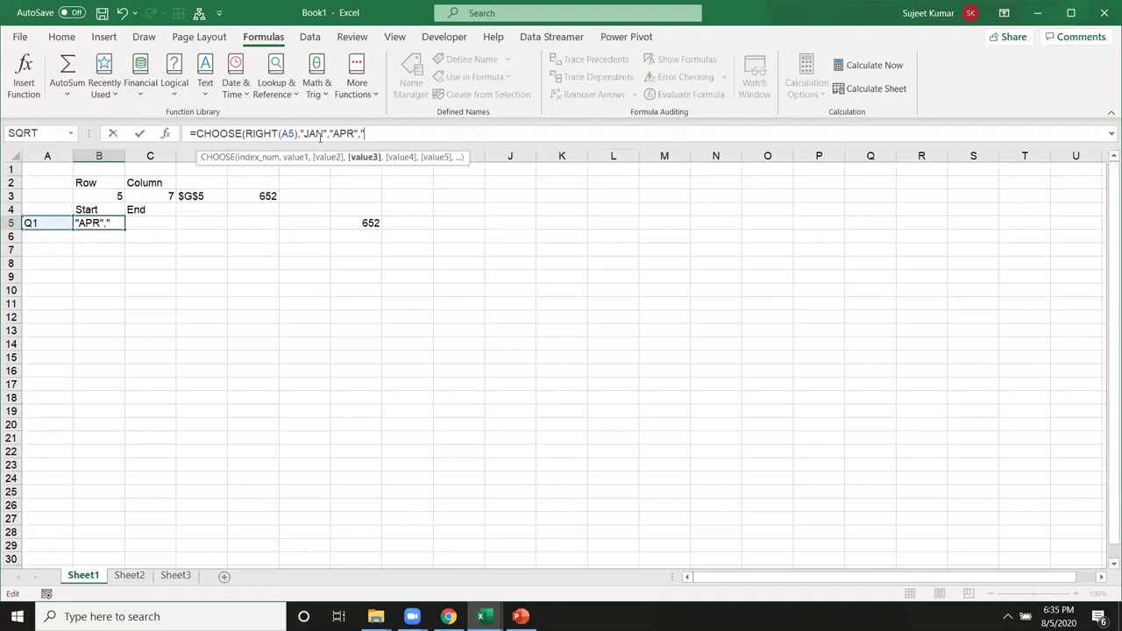
pyautogui.write('Jul",')
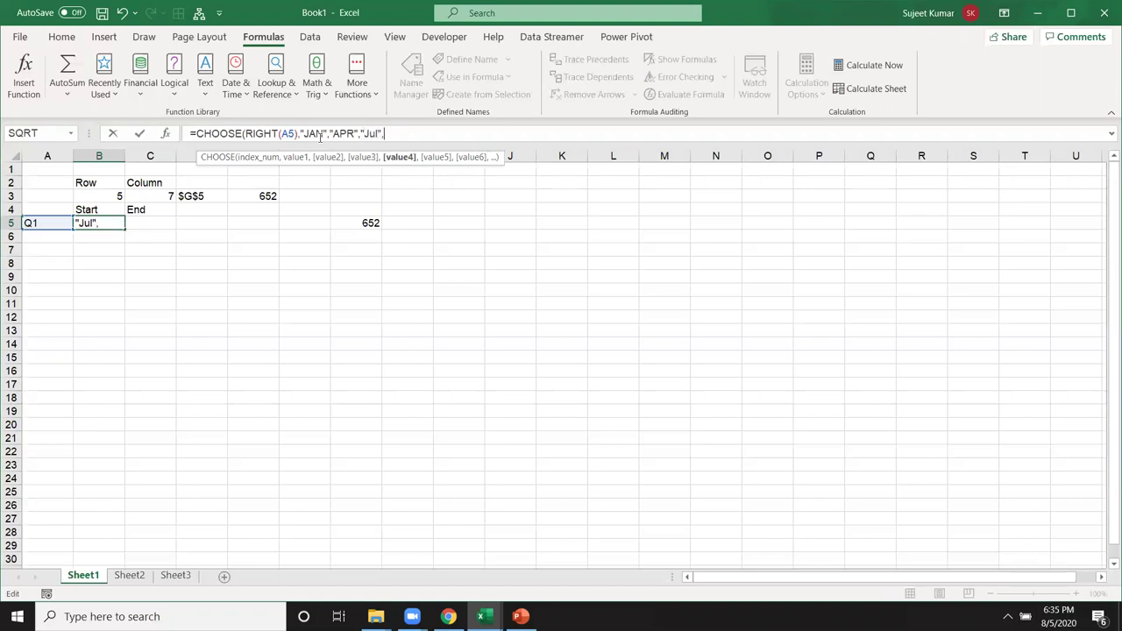
pyautogui.write('"')
pyautogui.press('Return')
pyautogui.press('Return')
pyautogui.press('Return')
pyautogui.write('OCT"')
pyautogui.press('Return')
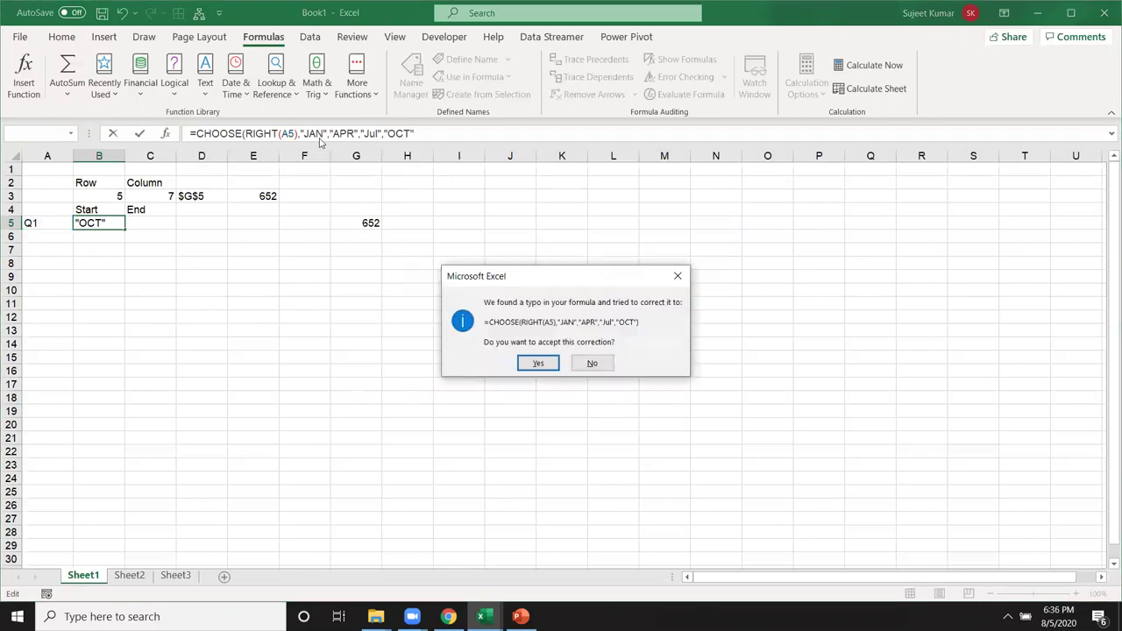
pyautogui.press('Return')
pyautogui.press('Up')
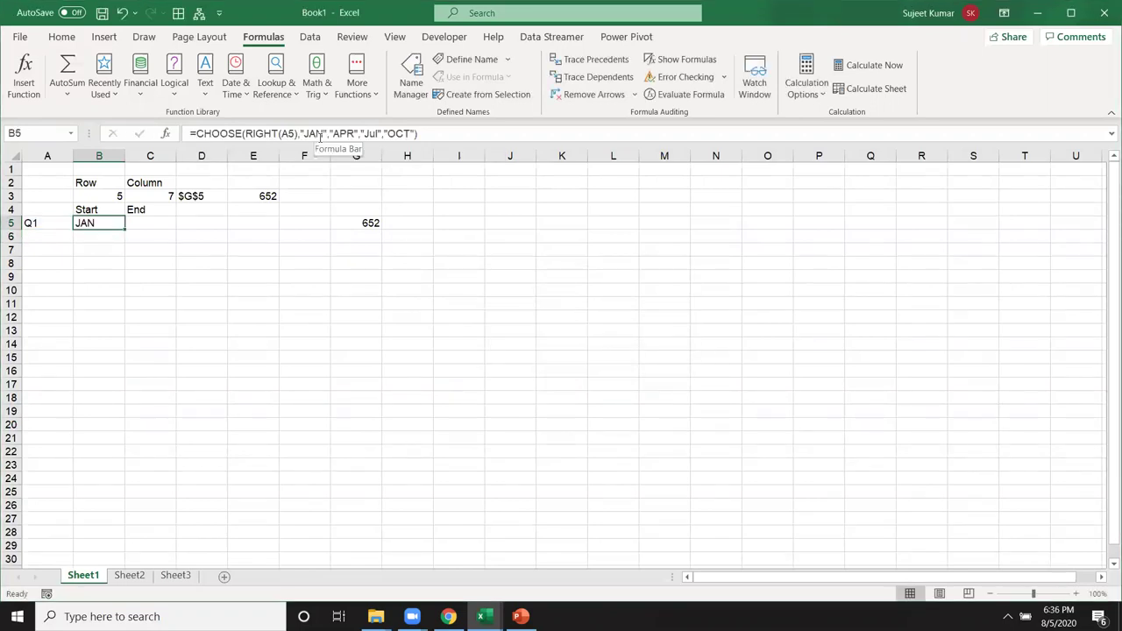
# - Start editing A5, deleting the 1 from Q1
pyautogui.press('Left')
pyautogui.click(262, 132)
pyautogui.press('BackSpace')
# - Change A5 to Q2 so B5 shows APR
pyautogui.write('2')
pyautogui.press('Return')
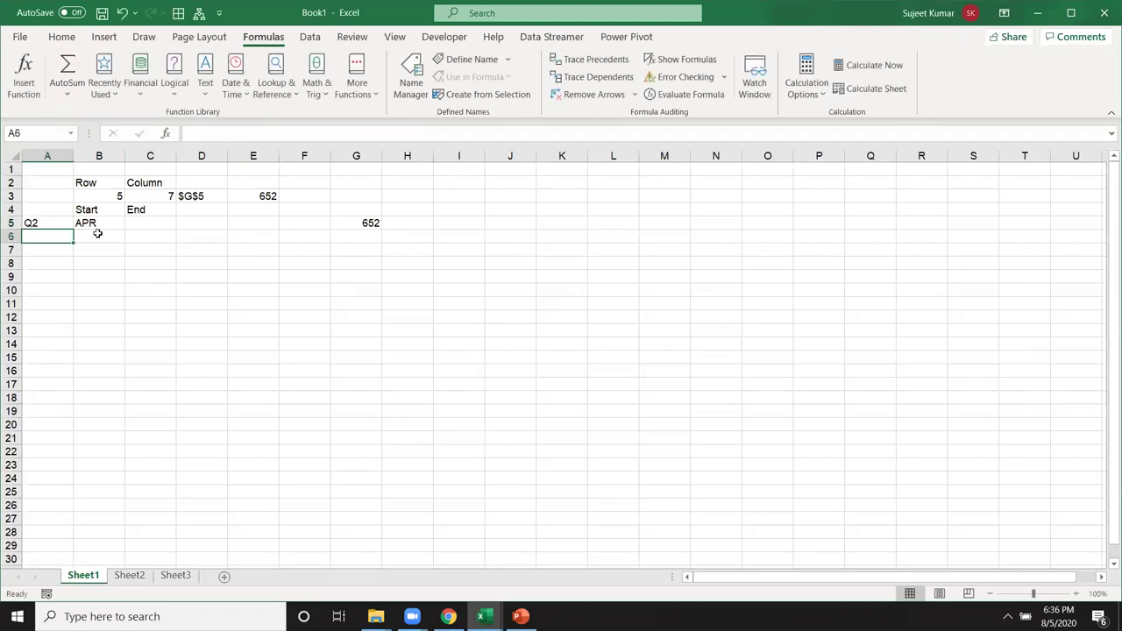
pyautogui.click(93, 221)
# - Enter 2, 3 and 4 in I5:I7 to complete the 1–4 list
pyautogui.click(430, 224)
pyautogui.write('2')
pyautogui.press('Return')
pyautogui.write('3')
pyautogui.press('Return')
pyautogui.write('54')
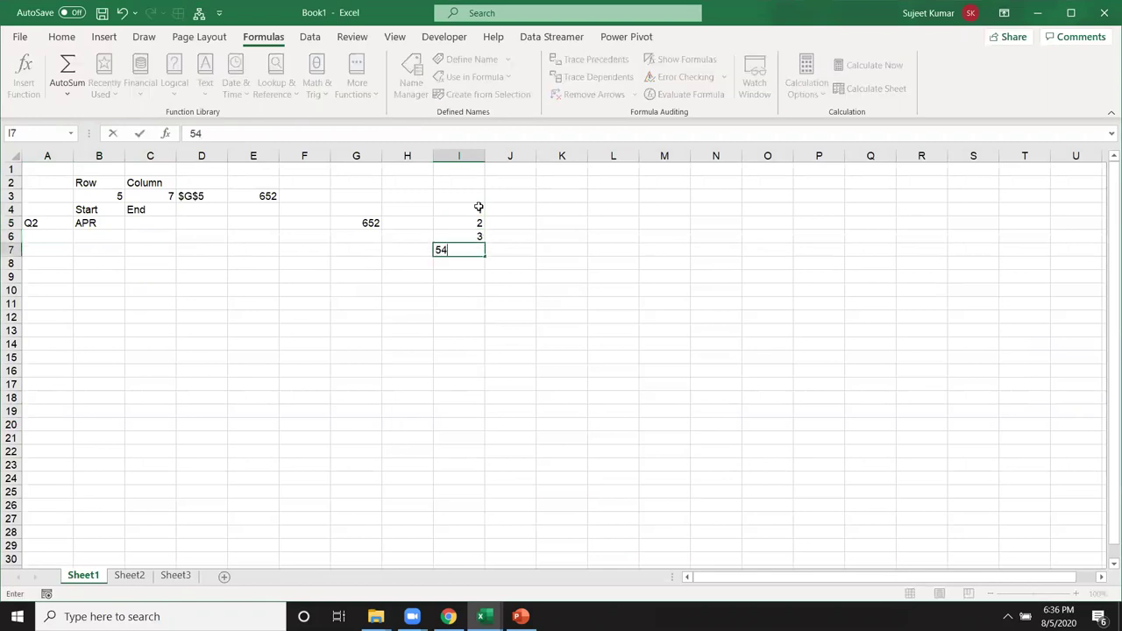
pyautogui.press('BackSpace')
pyautogui.press('BackSpace')
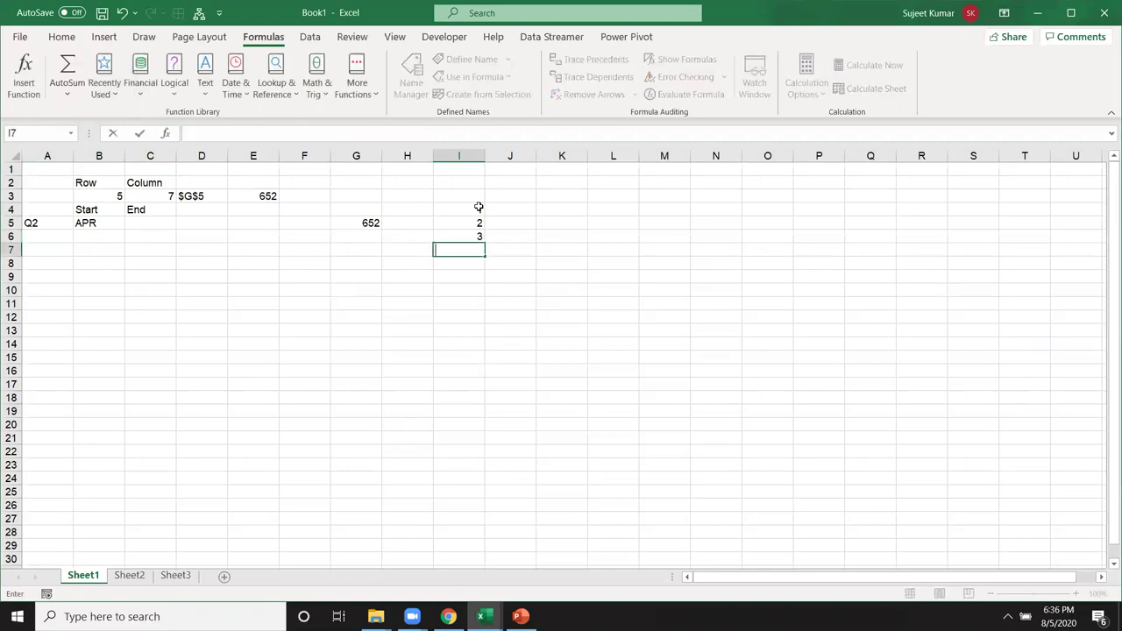
pyautogui.write('4')
pyautogui.press('Return')
# - Enter =CHOOSE(I4,"JAN","Feb","Mar","Apr") in J4 and fill it down to J7
pyautogui.click(506, 214)
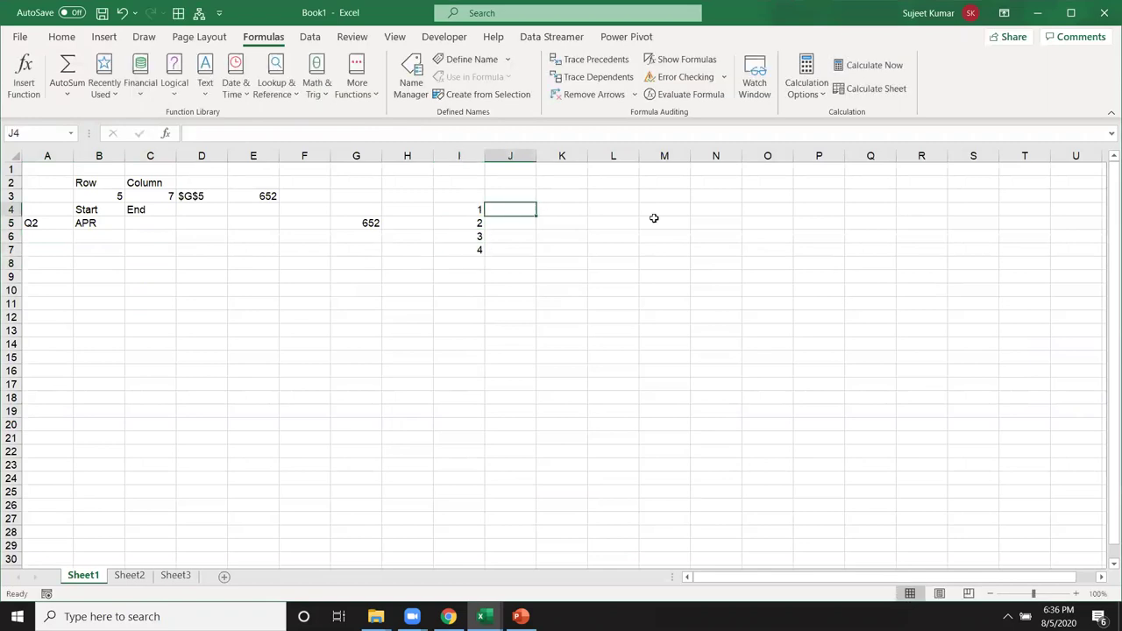
pyautogui.write('=chh')
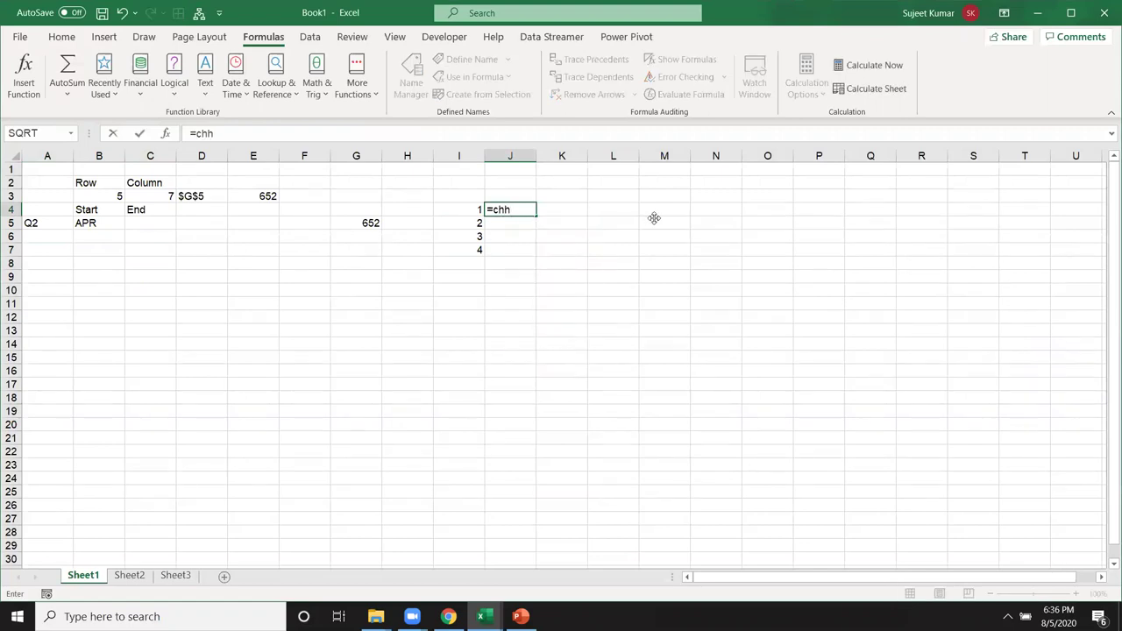
pyautogui.press('BackSpace')
pyautogui.write('o')
pyautogui.press('Tab')
pyautogui.press('Left')
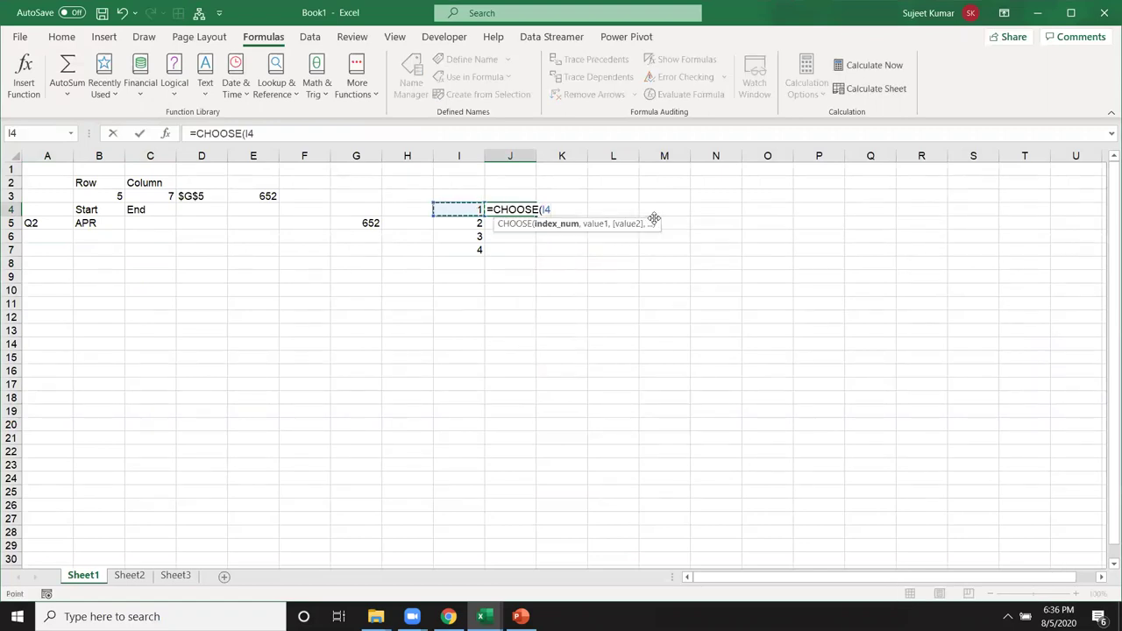
pyautogui.write(',"JAN","Feb","Mar","')
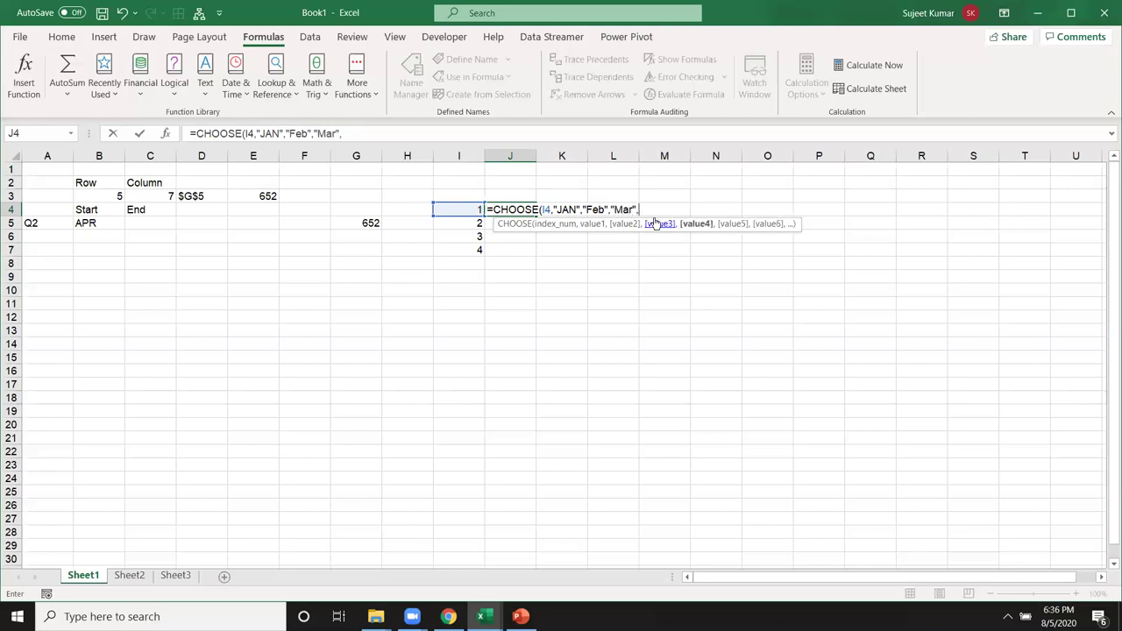
pyautogui.write('Apr')
pyautogui.press('Return')
pyautogui.press('Up')
pyautogui.hotkey('shift', 'Down')
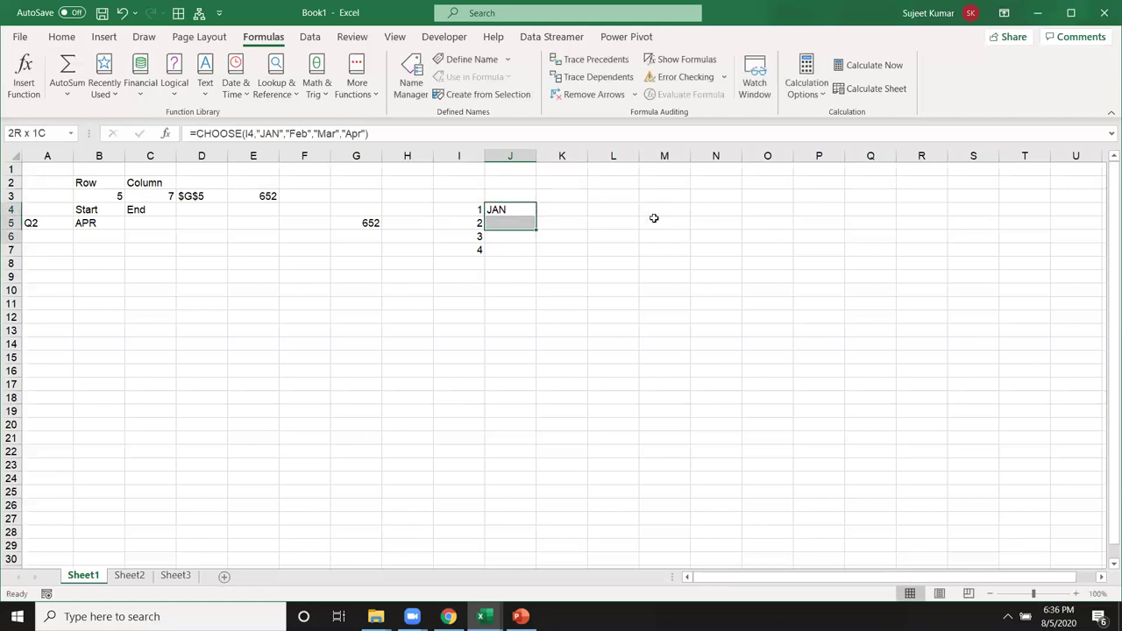
pyautogui.hotkey('shift', 'Down')
pyautogui.hotkey('shift', 'Down')
pyautogui.hotkey('ctrl', 'd')
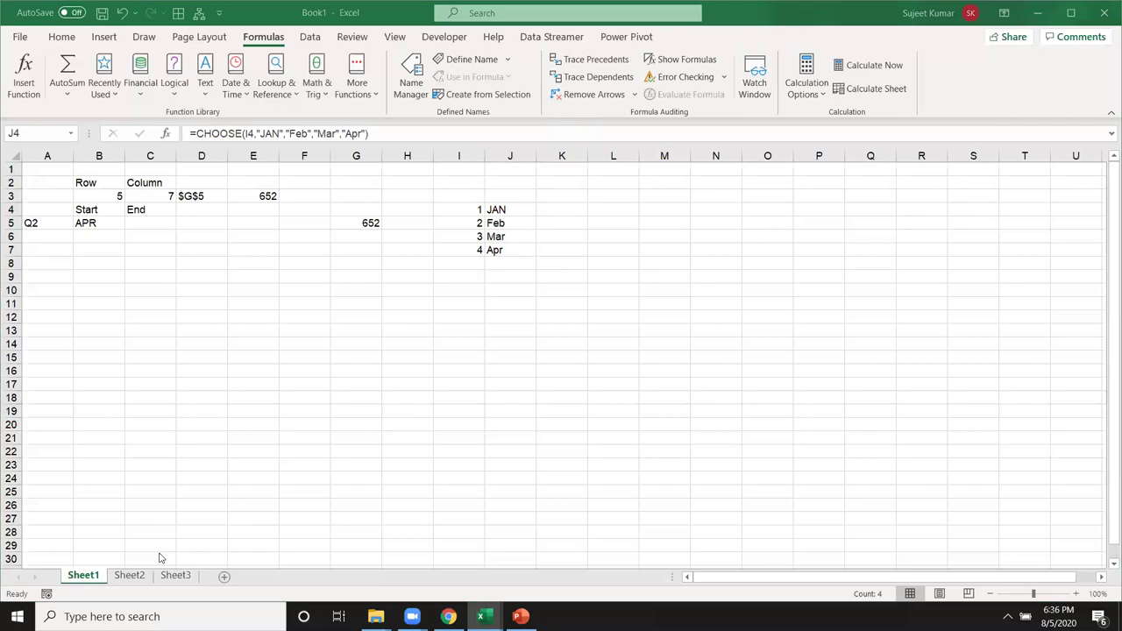
# - On Sheet2, add a Name header in A1 and fill employee names down to row 10
pyautogui.click(127, 579)
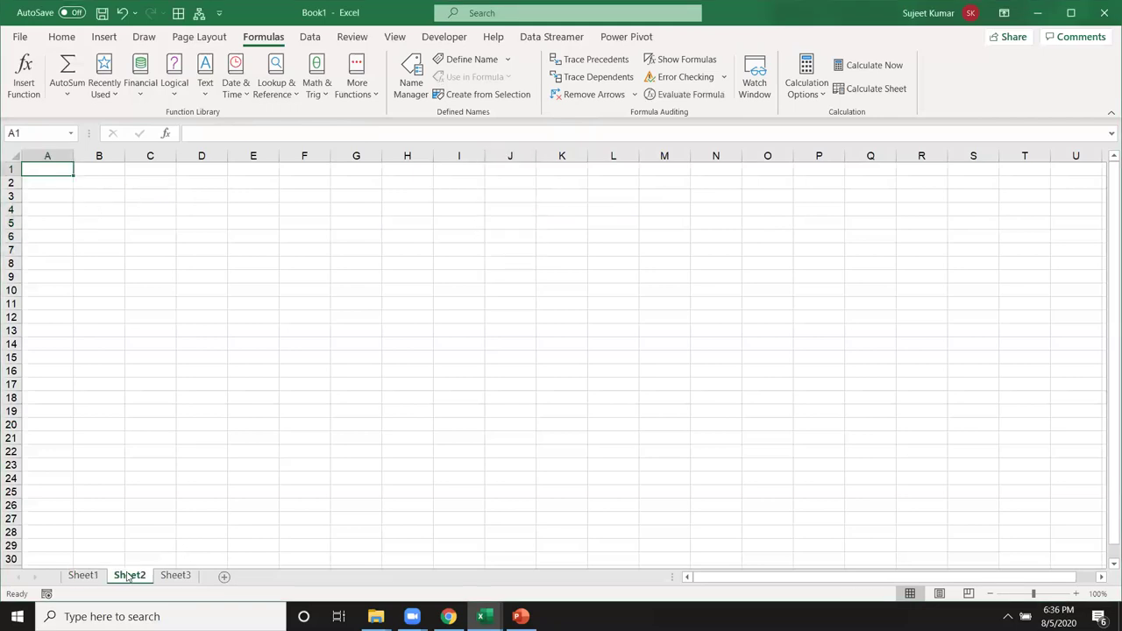
pyautogui.write('Name')
pyautogui.press('Return')
pyautogui.write('Puja')
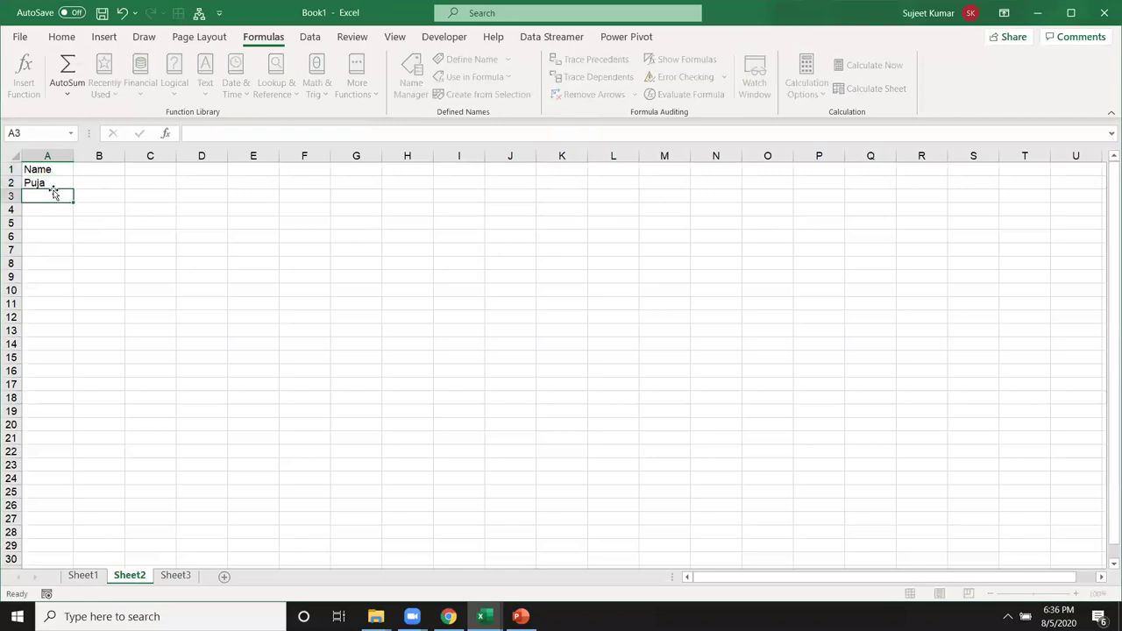
pyautogui.hotkey('ctrl', 'Return')
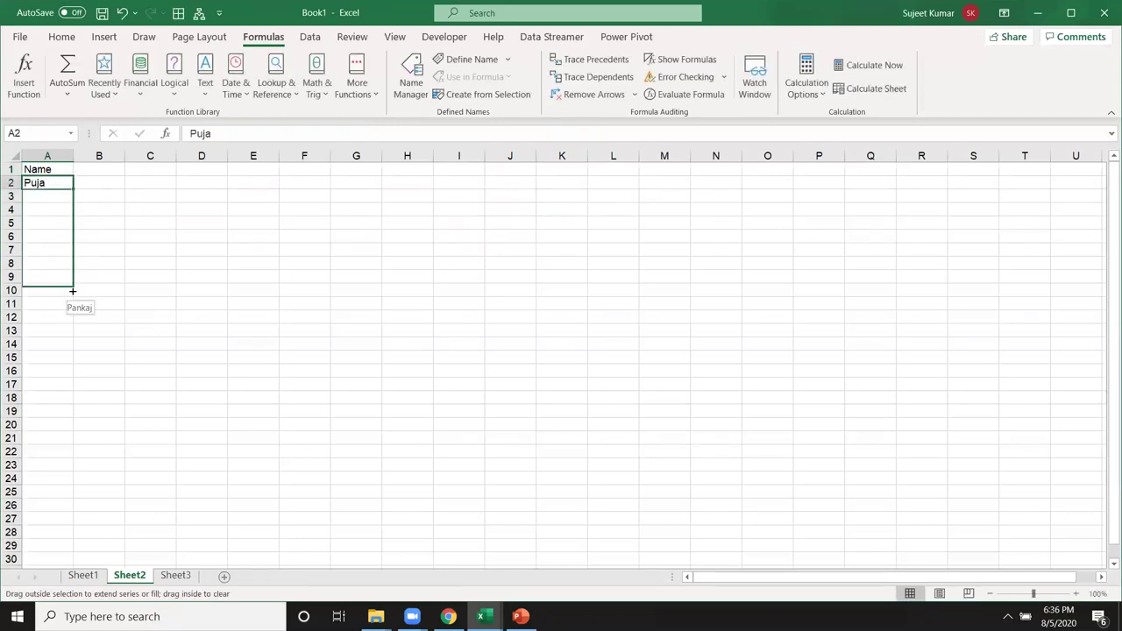
pyautogui.moveTo(70, 201); pyautogui.dragTo(70, 299)
# - Fill month headers Jan through Dec across B1:M1
pyautogui.click(98, 171)
pyautogui.write('Jan')
pyautogui.press('Return')
pyautogui.click(113, 168)
pyautogui.moveTo(150, 175); pyautogui.dragTo(622, 163)
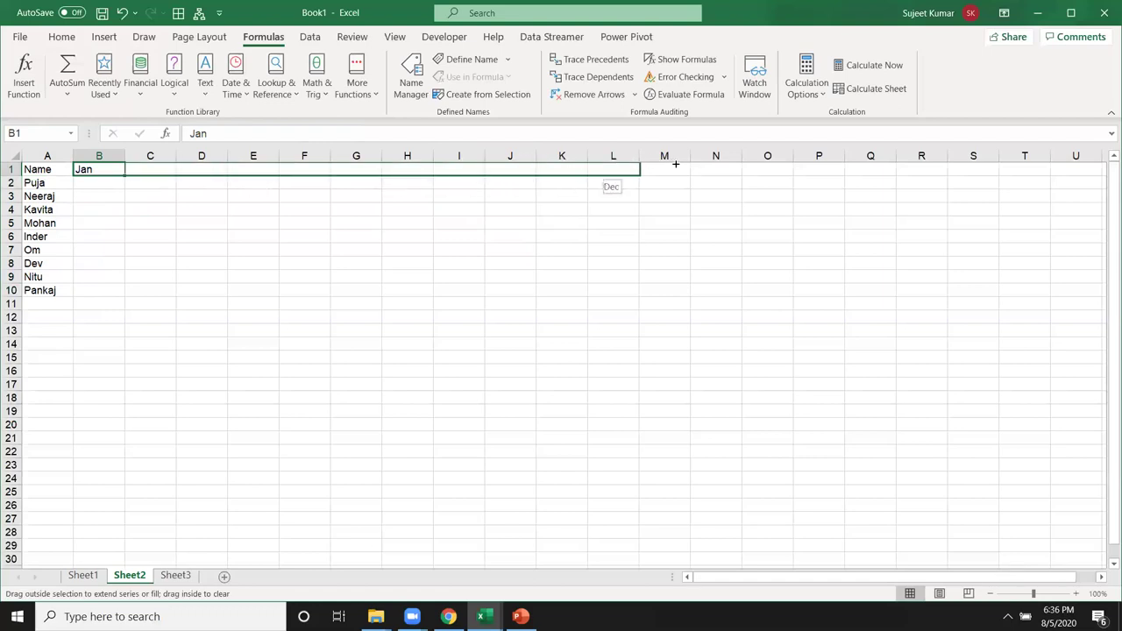
pyautogui.moveTo(623, 163); pyautogui.dragTo(674, 163)
# - Enter =RANDBETWEEN(10,90) in B2 and fill it through B2:M10
pyautogui.click(127, 184)
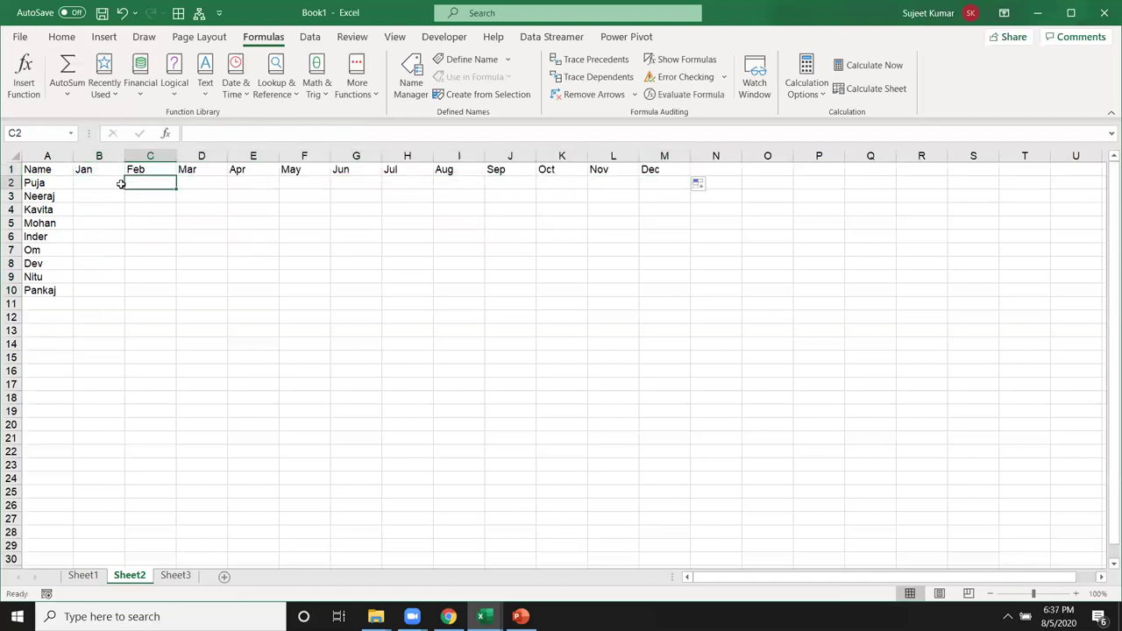
pyautogui.click(119, 184)
pyautogui.write('=ra')
pyautogui.press('Down')
pyautogui.press('Down')
pyautogui.press('Down')
pyautogui.press('Tab')
pyautogui.write('10')
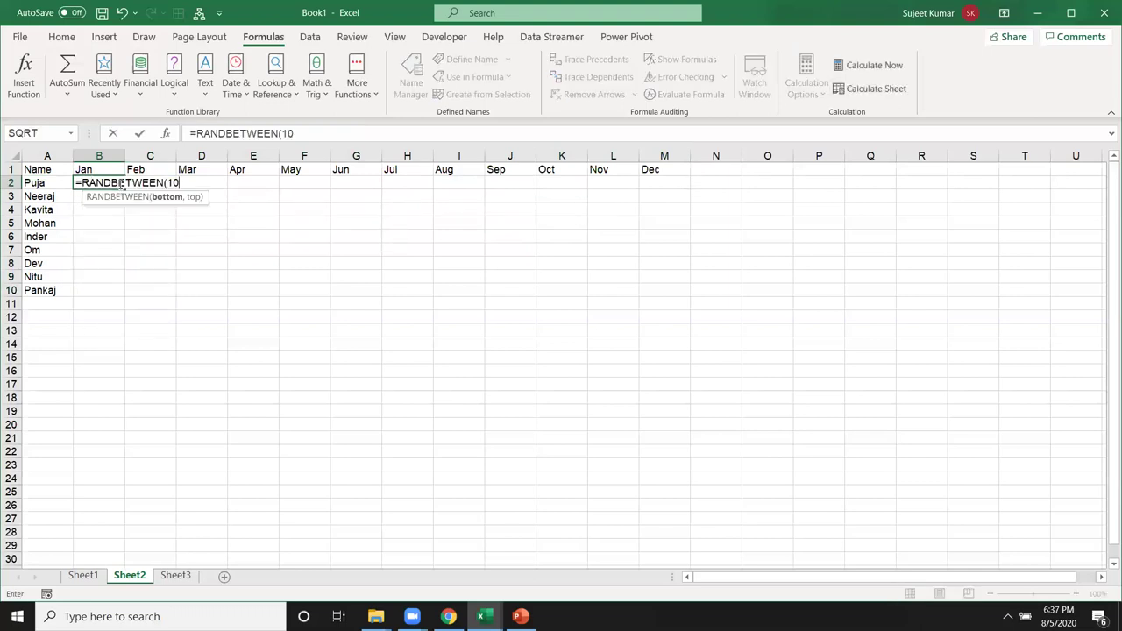
pyautogui.write(',90)')
pyautogui.press('Return')
pyautogui.moveTo(116, 182); pyautogui.dragTo(667, 284)
pyautogui.hotkey('ctrl', 'd')
pyautogui.hotkey('ctrl', 'r')
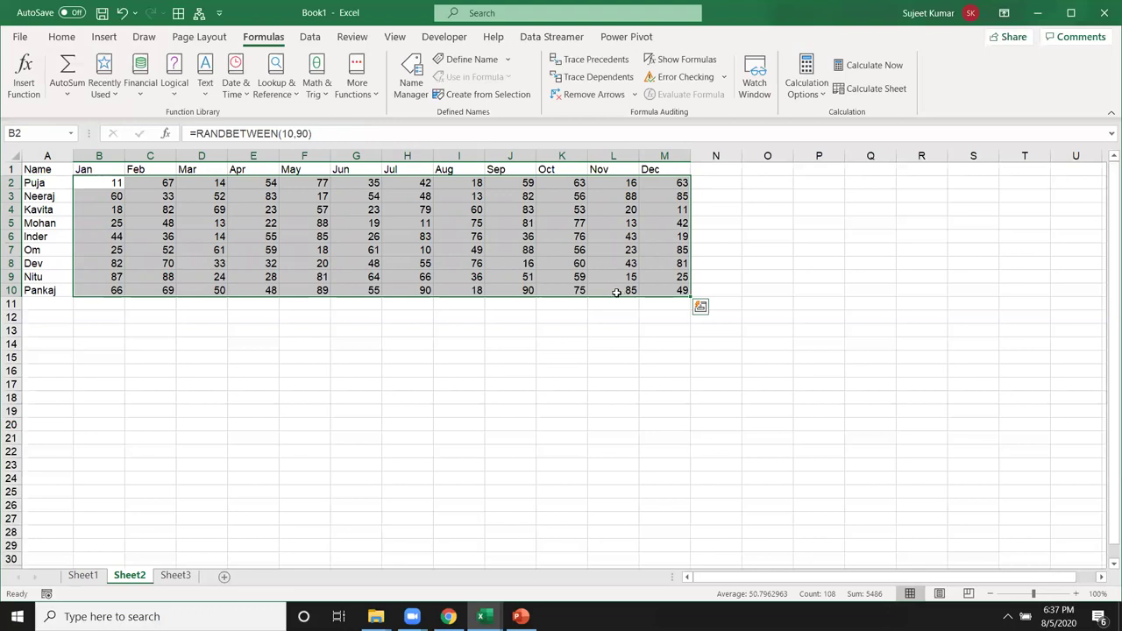
# - Copy the scores and paste them back as fixed values
pyautogui.hotkey('ctrl', 'c')
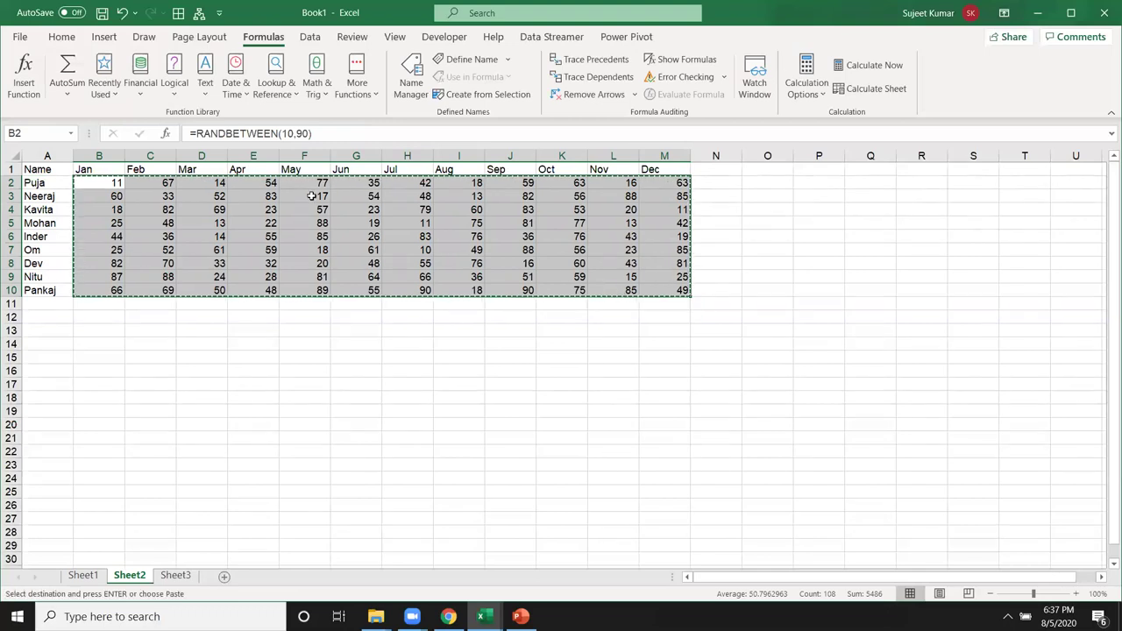
pyautogui.click(63, 39)
pyautogui.click(21, 93)
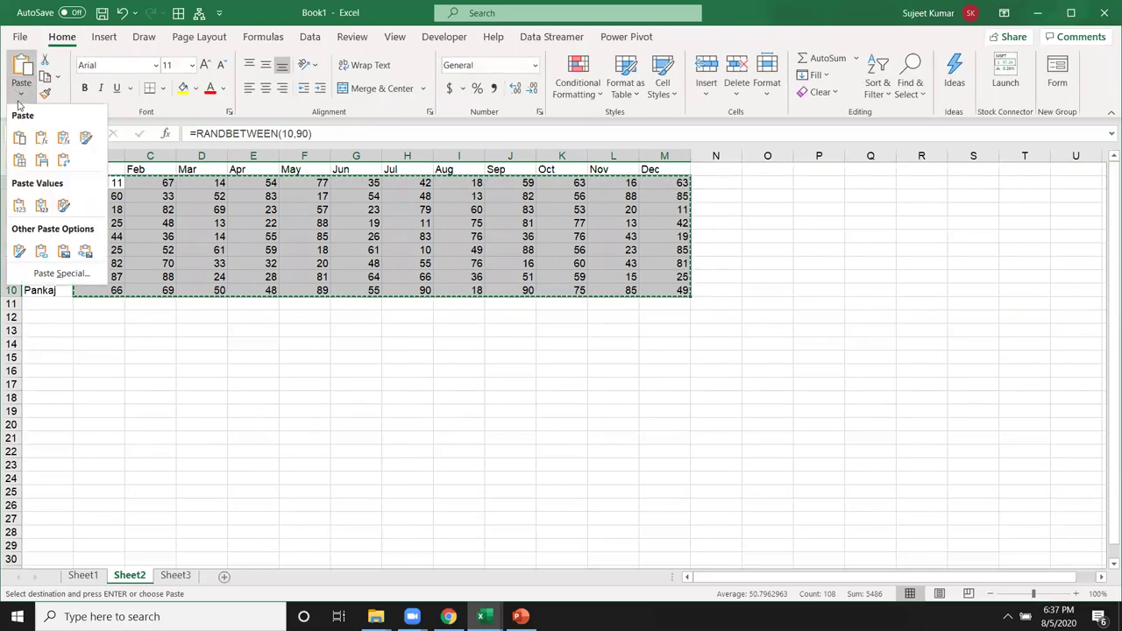
pyautogui.click(18, 204)
# - Add a Q1 heading in C14 with a temporary Jan label in B15
pyautogui.click(108, 356)
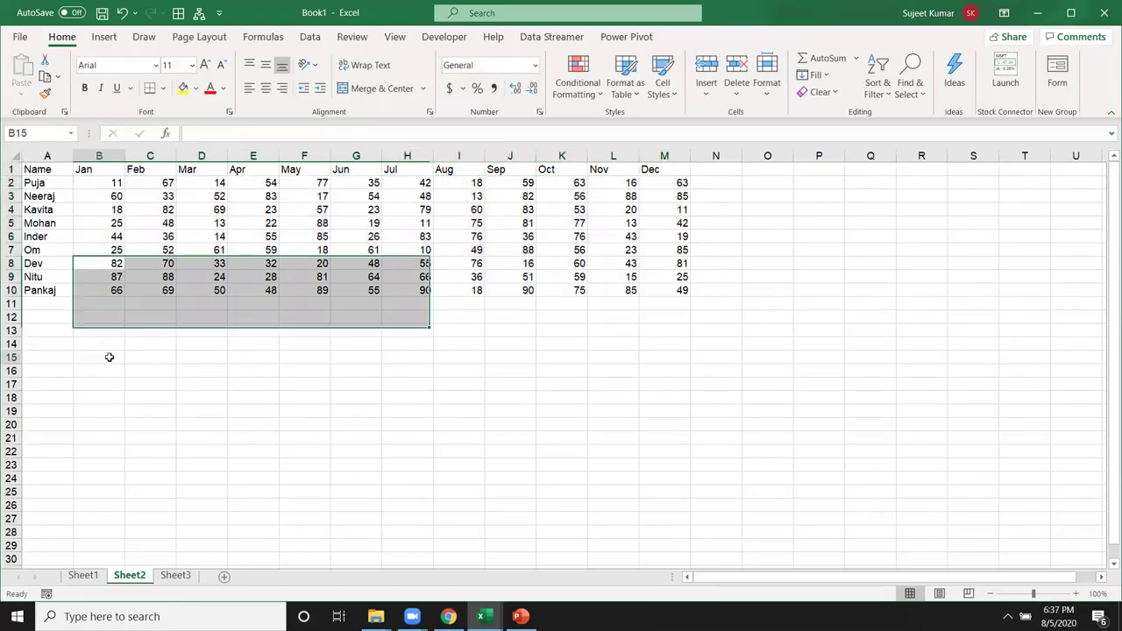
pyautogui.write('Jan')
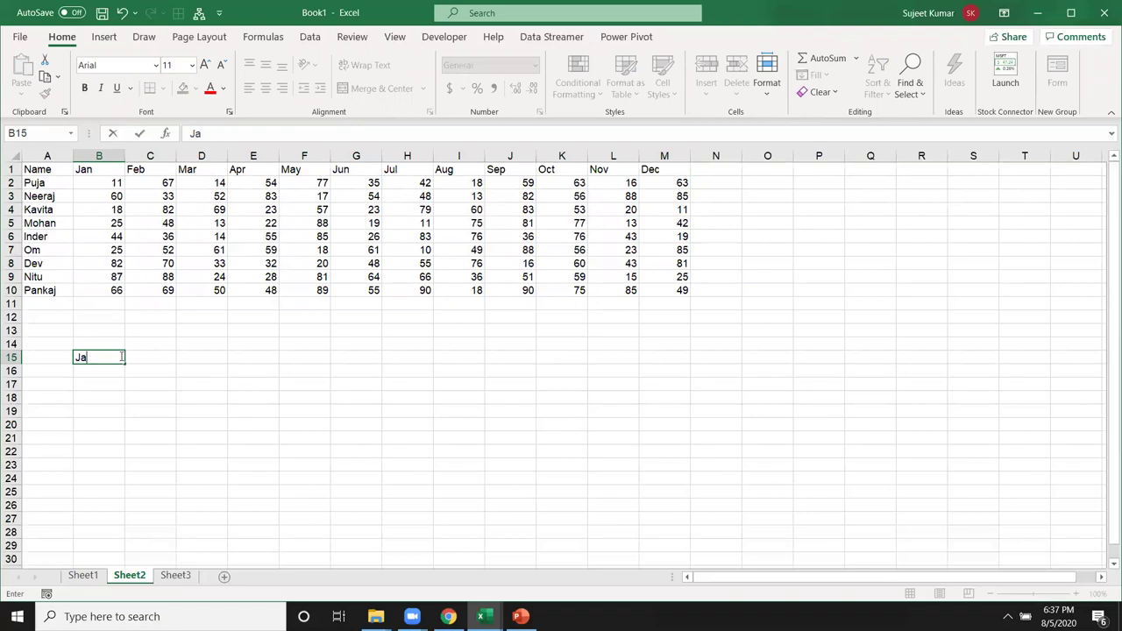
pyautogui.press('Tab')
pyautogui.press('Up')
pyautogui.write('Q1')
pyautogui.click(318, 361)
pyautogui.click(152, 342)
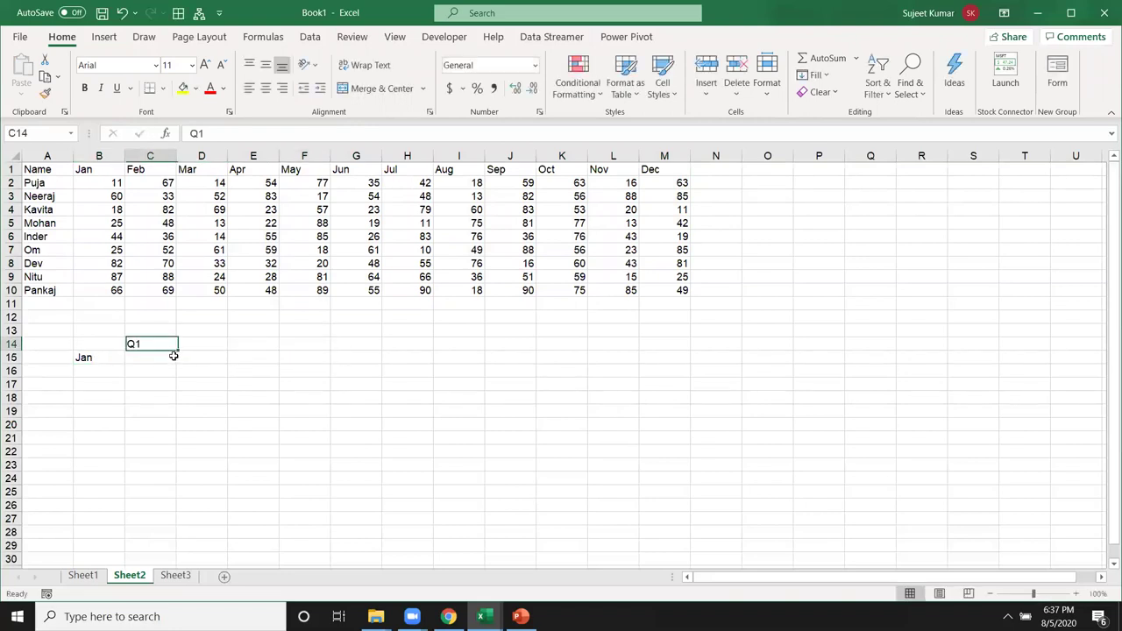
pyautogui.click(166, 356)
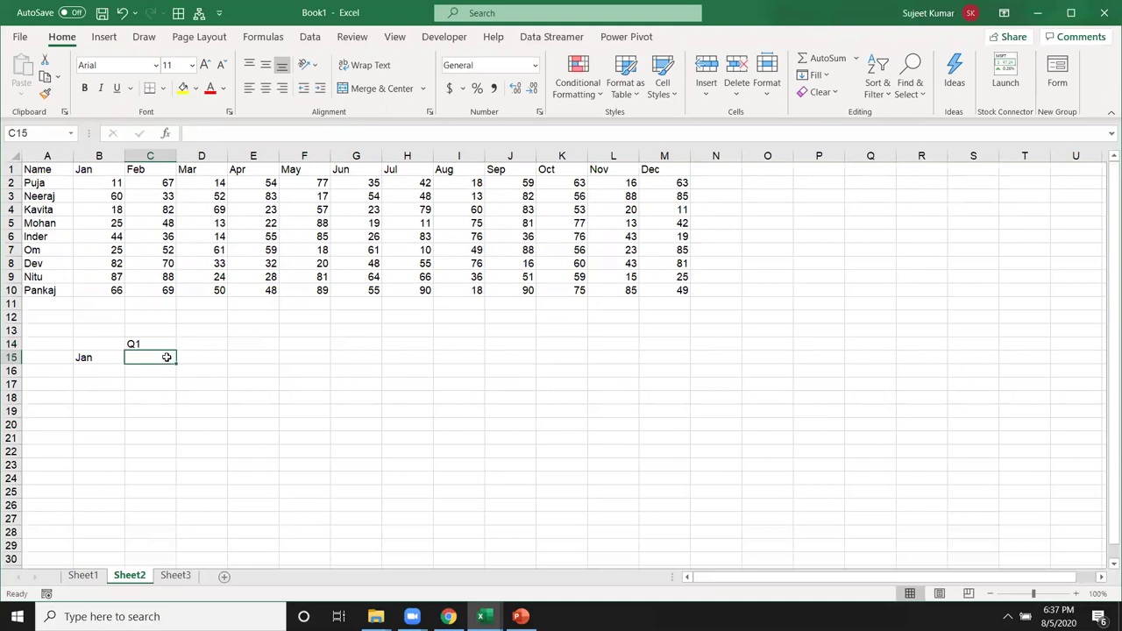
# - Replace B15 with the first employee's name and select their Jan–Mar scores to read the sum
pyautogui.click(100, 357)
pyautogui.doubleClick(102, 357)
pyautogui.write('Puja')
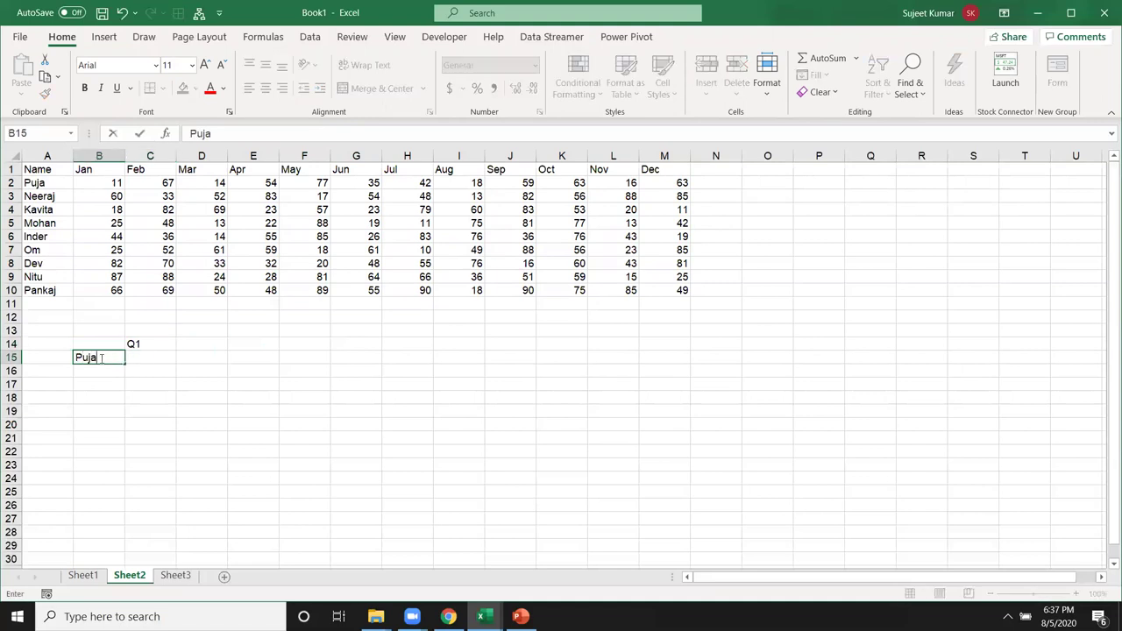
pyautogui.click(128, 397)
pyautogui.click(133, 354)
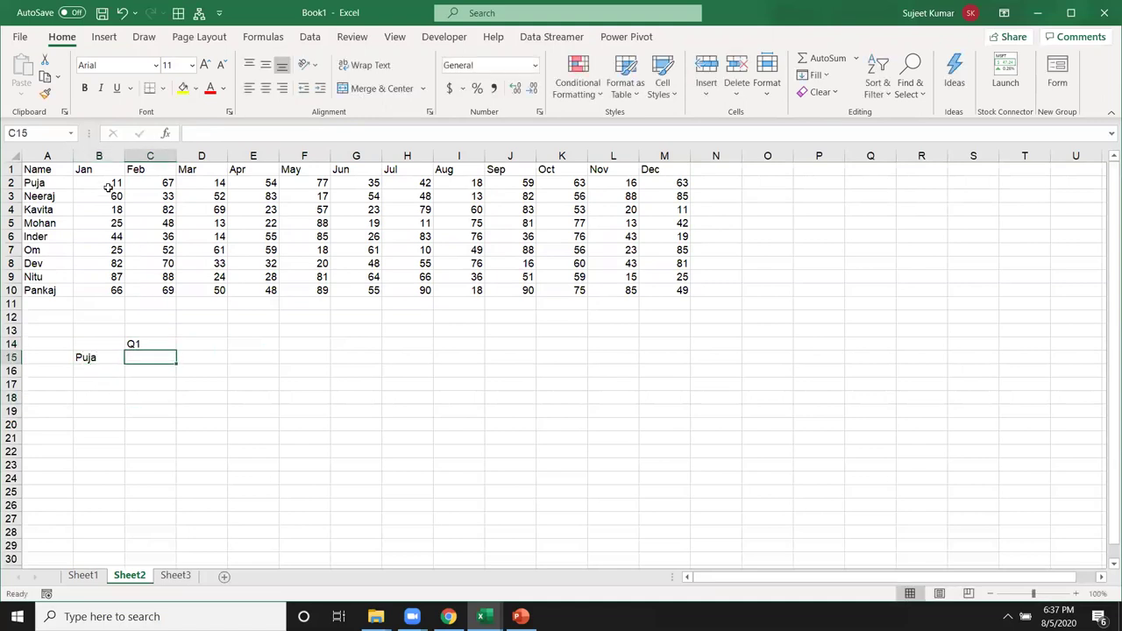
pyautogui.moveTo(108, 186); pyautogui.dragTo(198, 189)
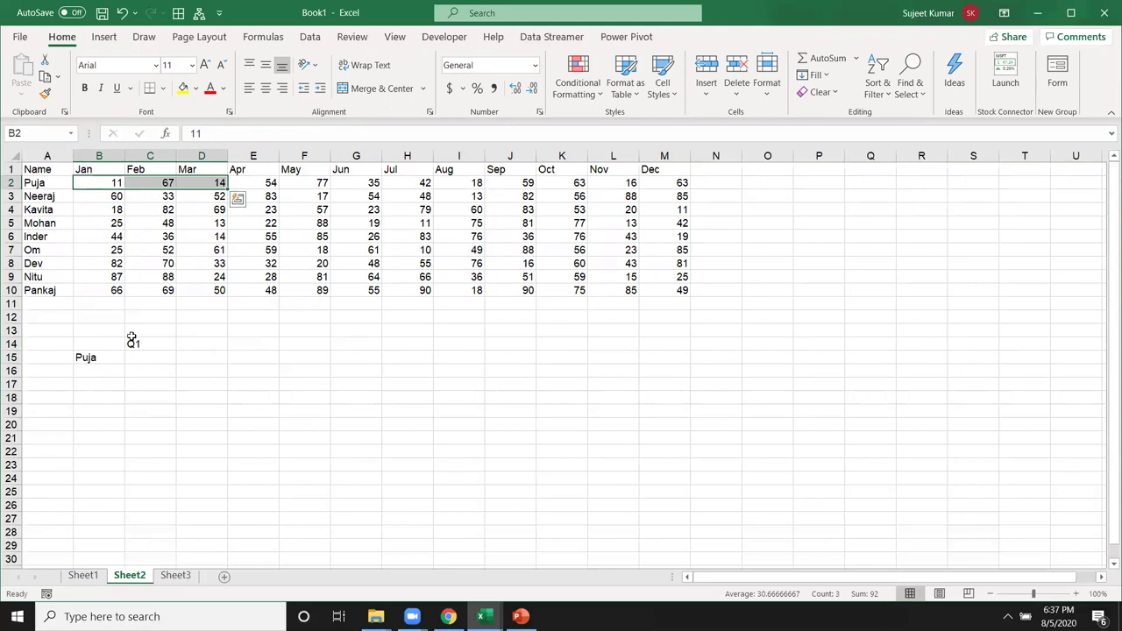
pyautogui.click(146, 367)
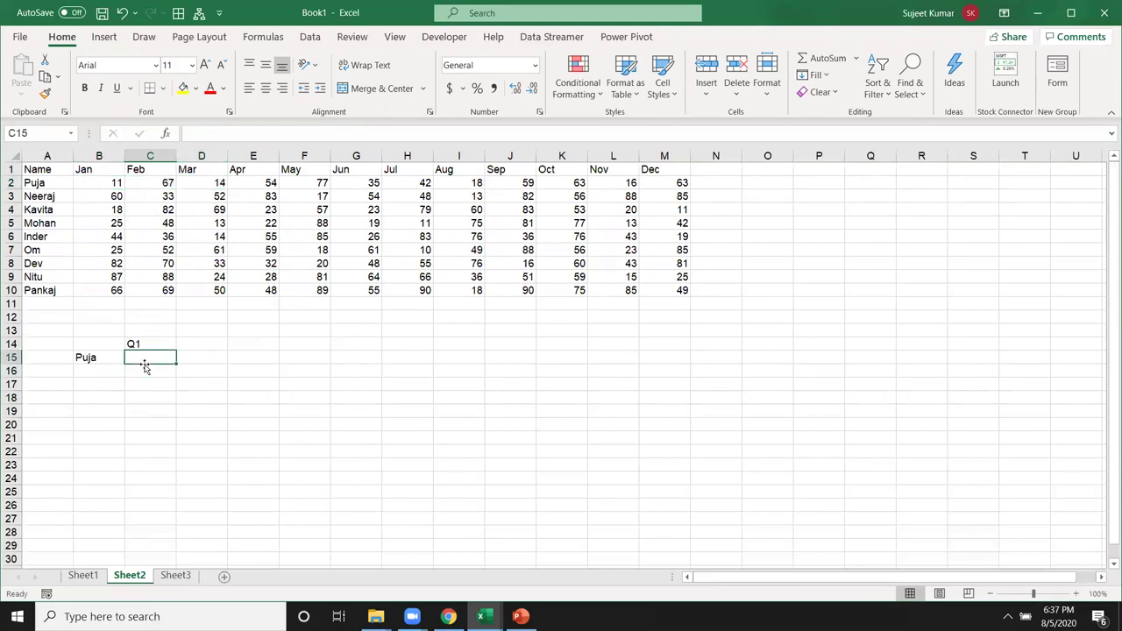
# - Enter 92 in C15 as the first employee's Q1 total, then show the desktop
pyautogui.write('92')
pyautogui.press('Return')
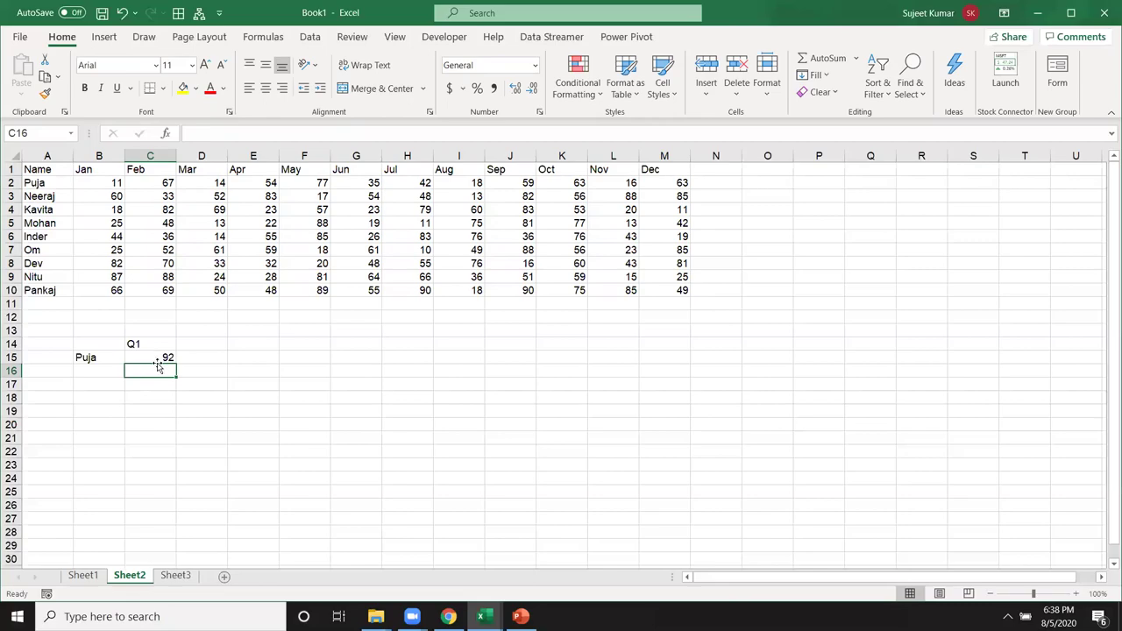
pyautogui.press('super+d')
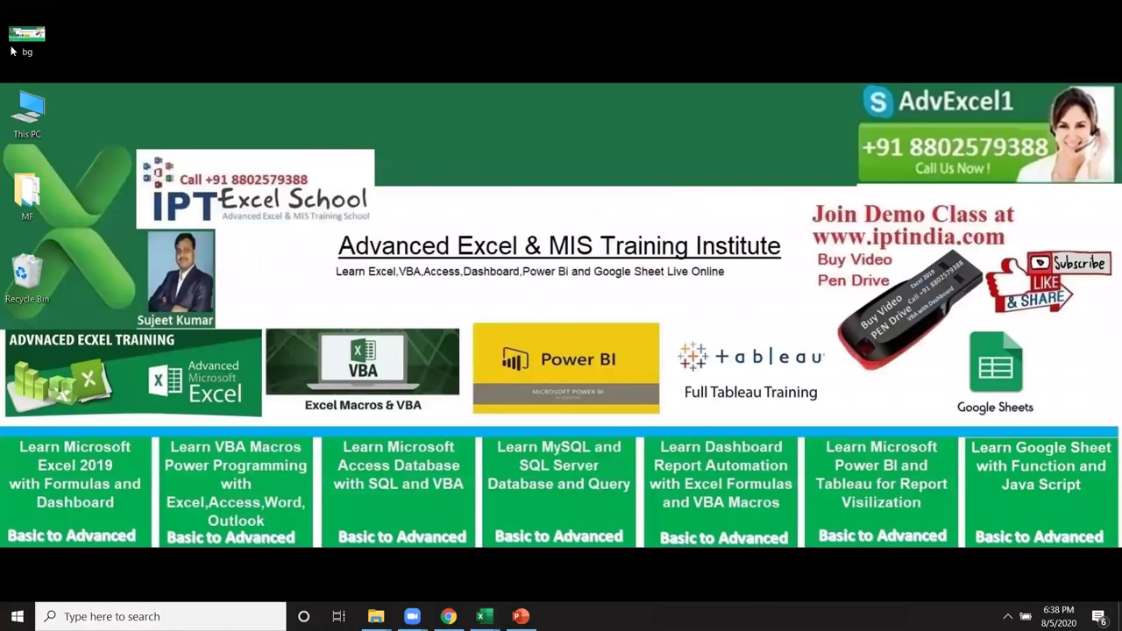